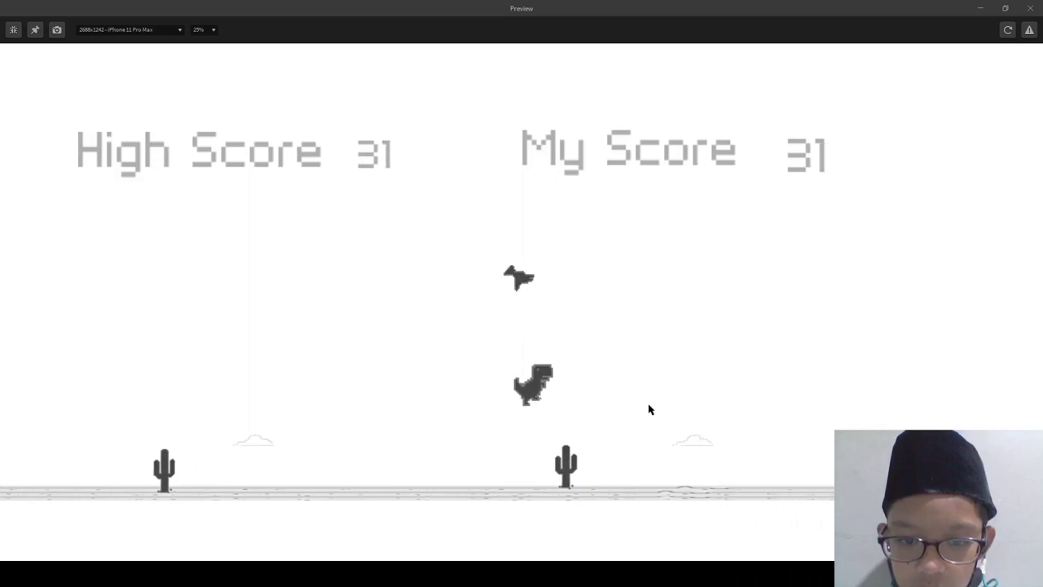
- Play-test the dino game in the preview, making the dino jump over the cacti until the run ends
{"action": "key", "text": "space"}
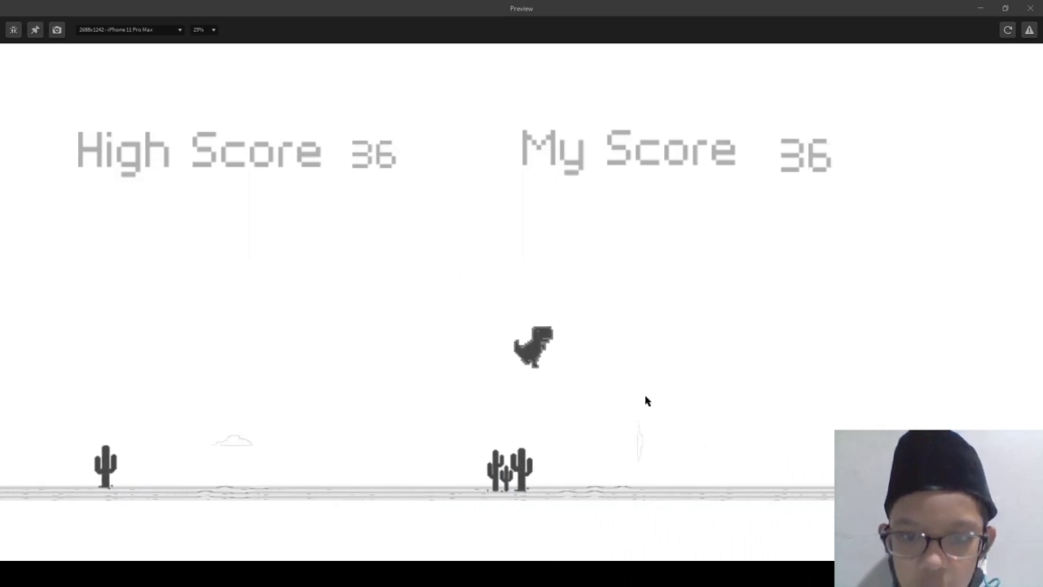
{"action": "key", "text": "space"}
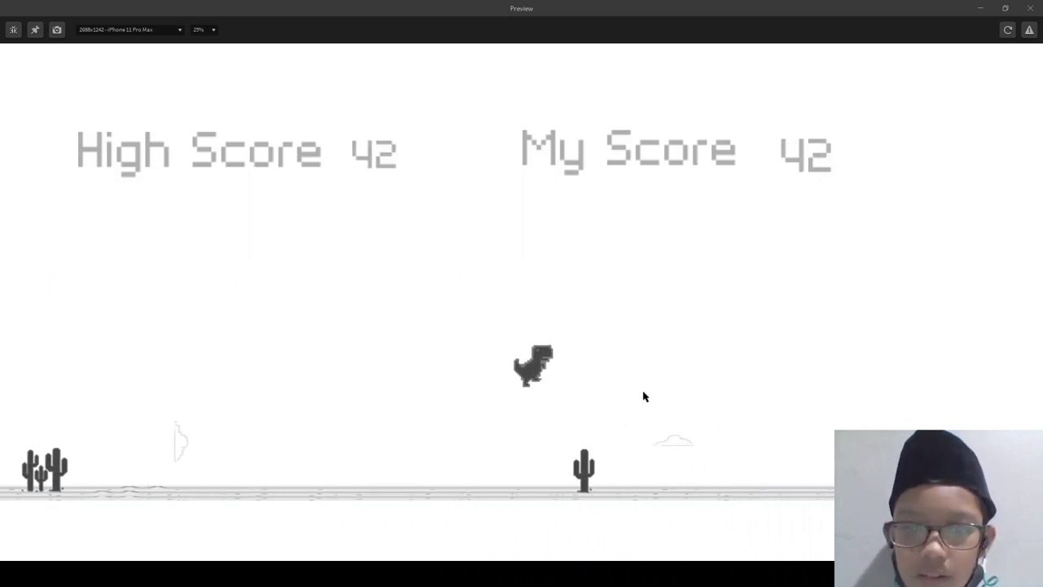
{"action": "key", "text": "space"}
{"action": "key", "text": "space"}
{"action": "key", "text": "space"}
{"action": "key", "text": "space"}
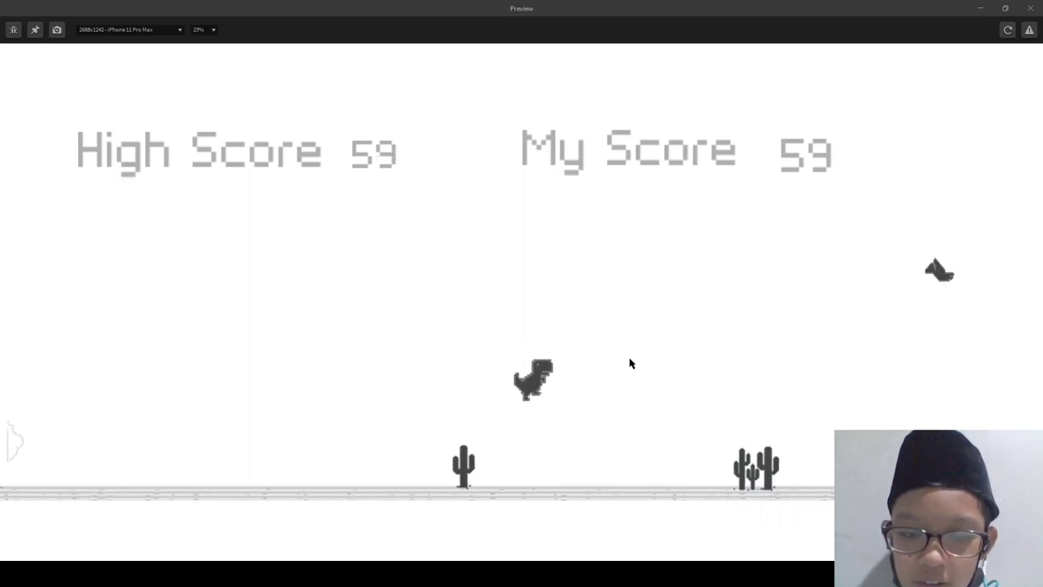
{"action": "key", "text": "space"}
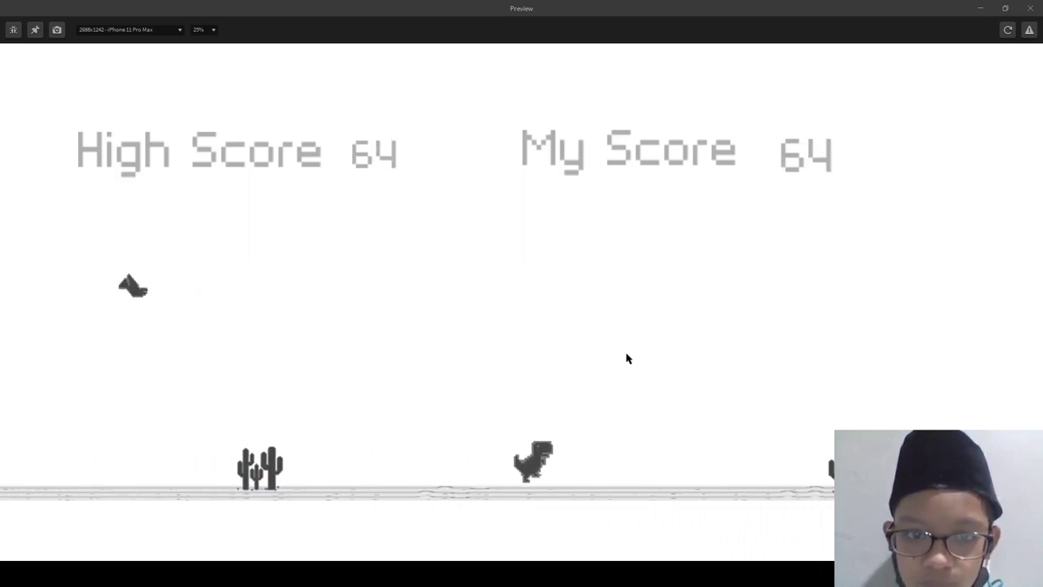
{"action": "key", "text": "space"}
{"action": "key", "text": "space"}
{"action": "key", "text": "space"}
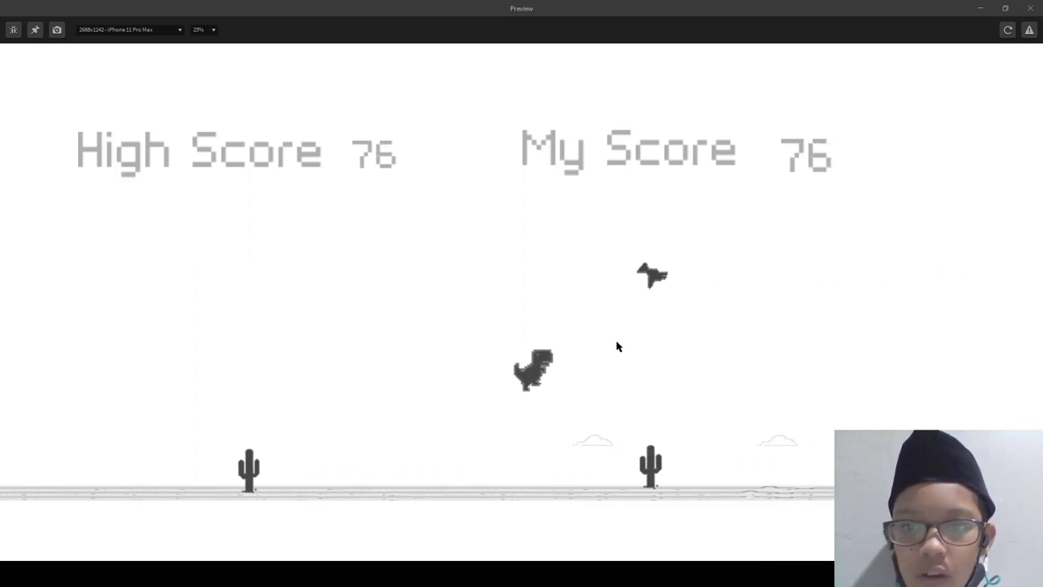
{"action": "key", "text": "space"}
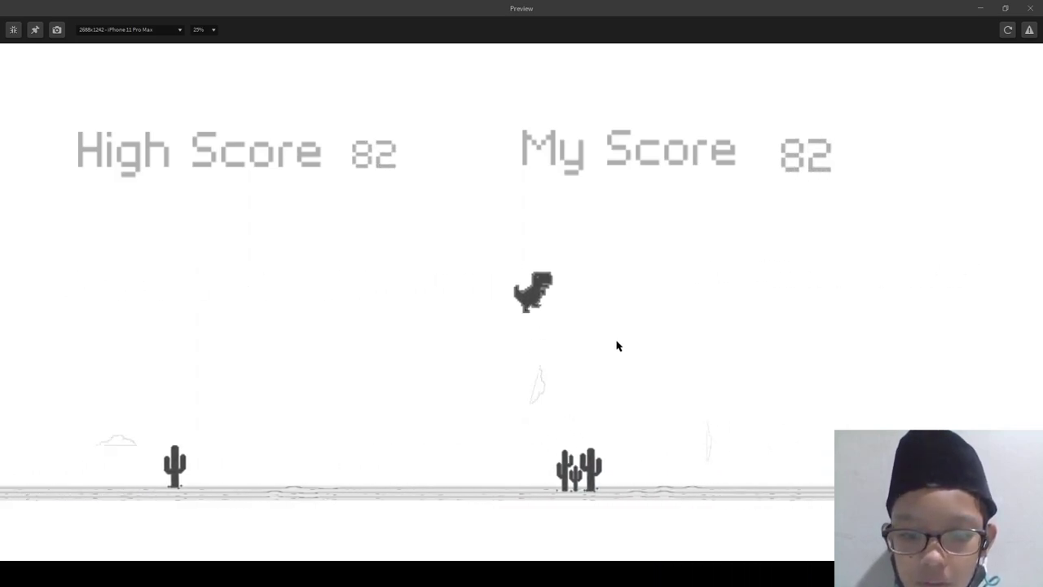
{"action": "key", "text": "space"}
{"action": "key", "text": "space"}
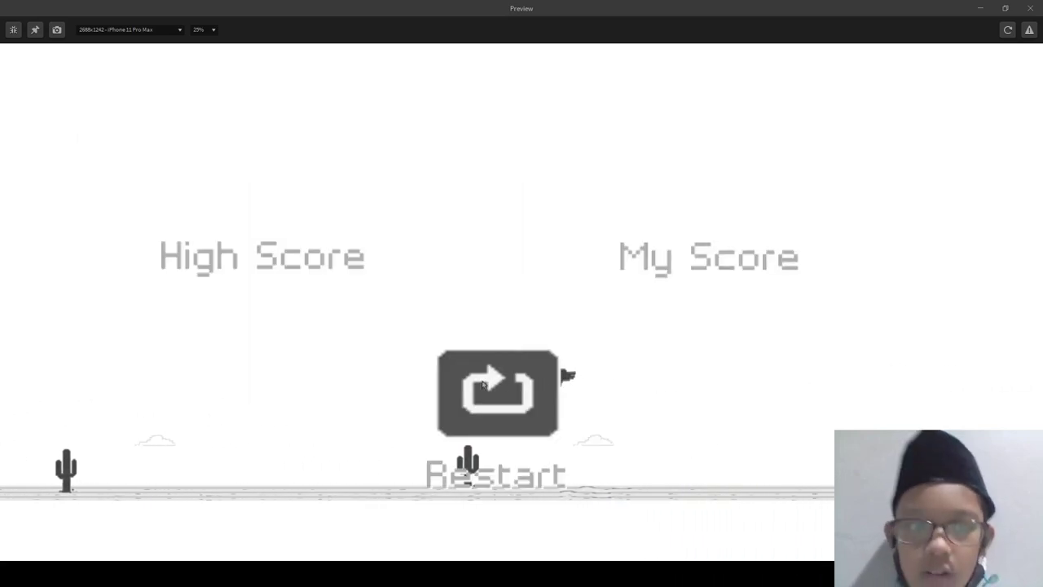
- Restart the game and test the dino's jumps again over the first obstacles, ending with a reload of the preview
{"action": "left_click", "coordinate": [440, 384]}
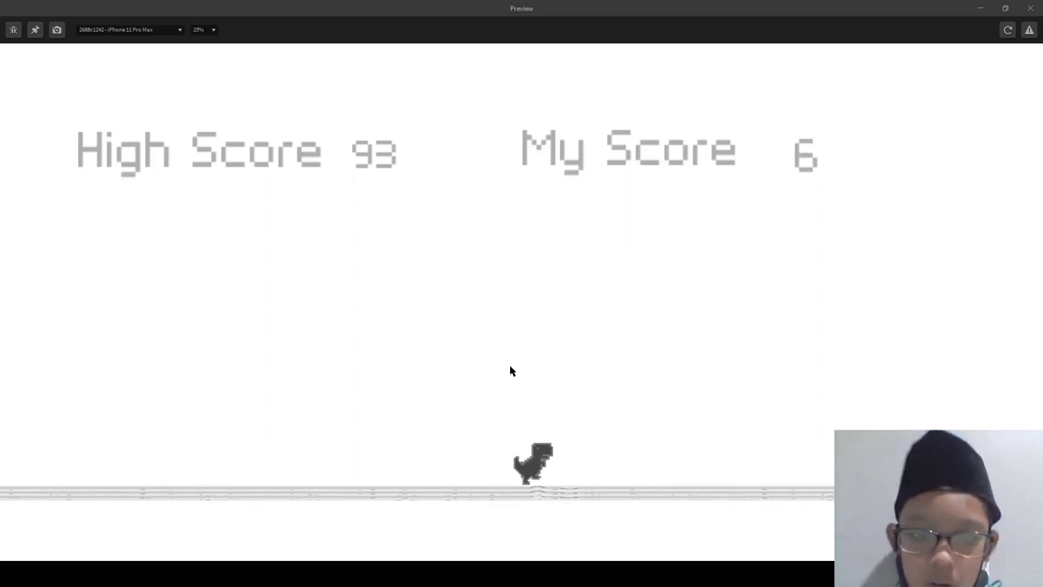
{"action": "key", "text": "space"}
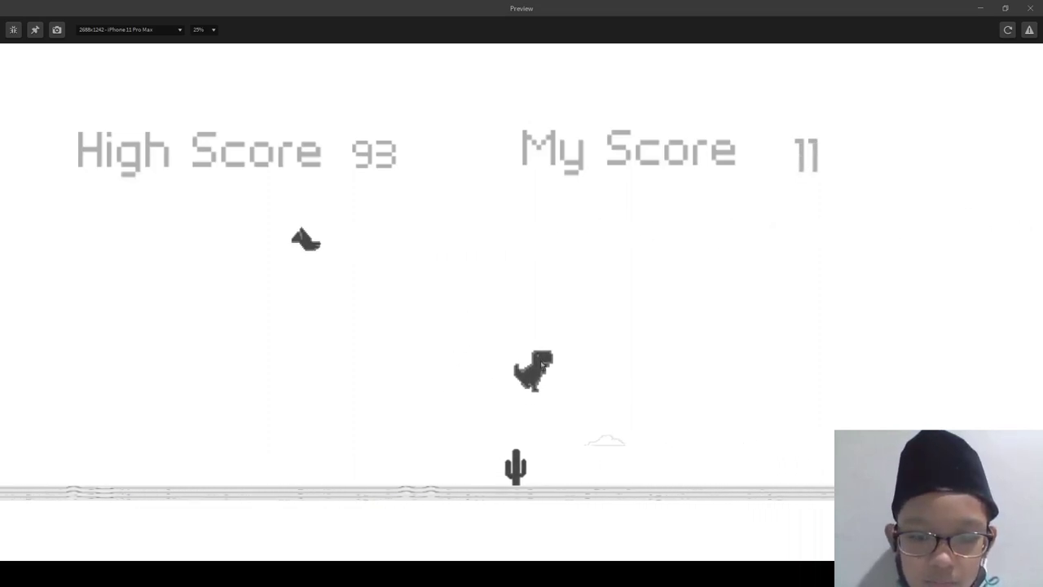
{"action": "key", "text": "space"}
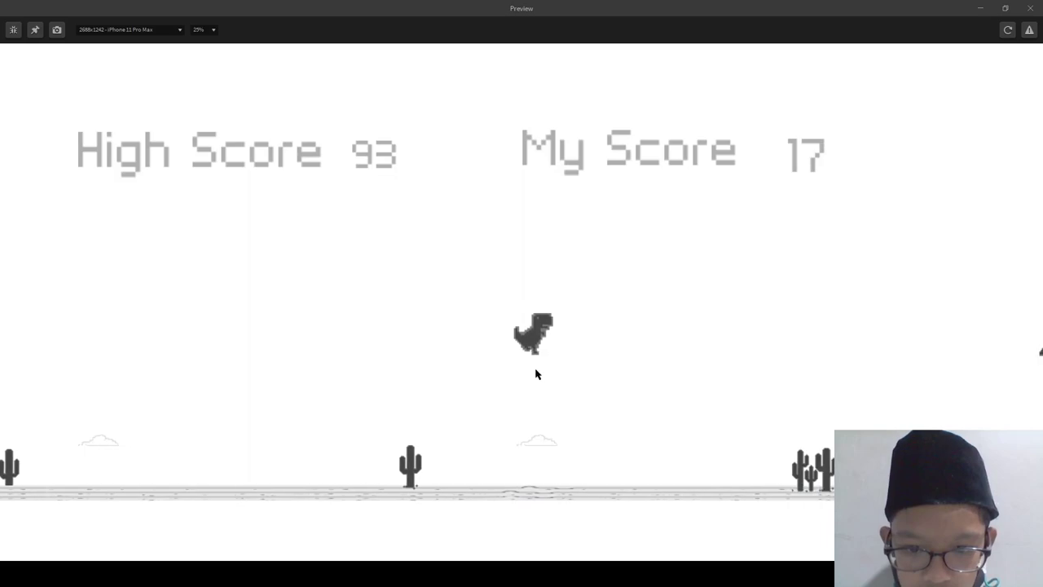
{"action": "key", "text": "space"}
{"action": "left_click", "coordinate": [535, 385]}
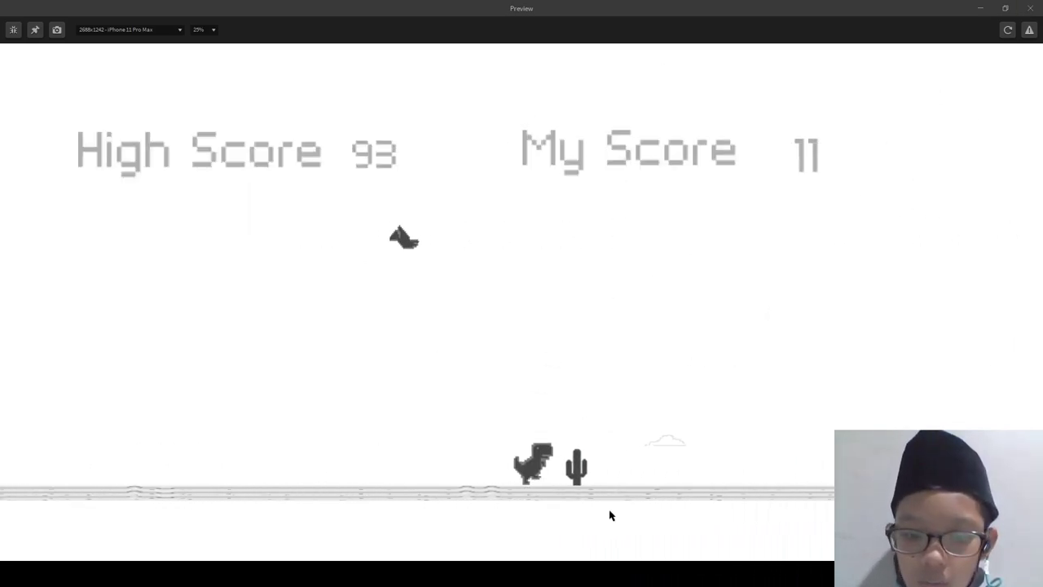
{"action": "left_click", "coordinate": [1009, 29]}
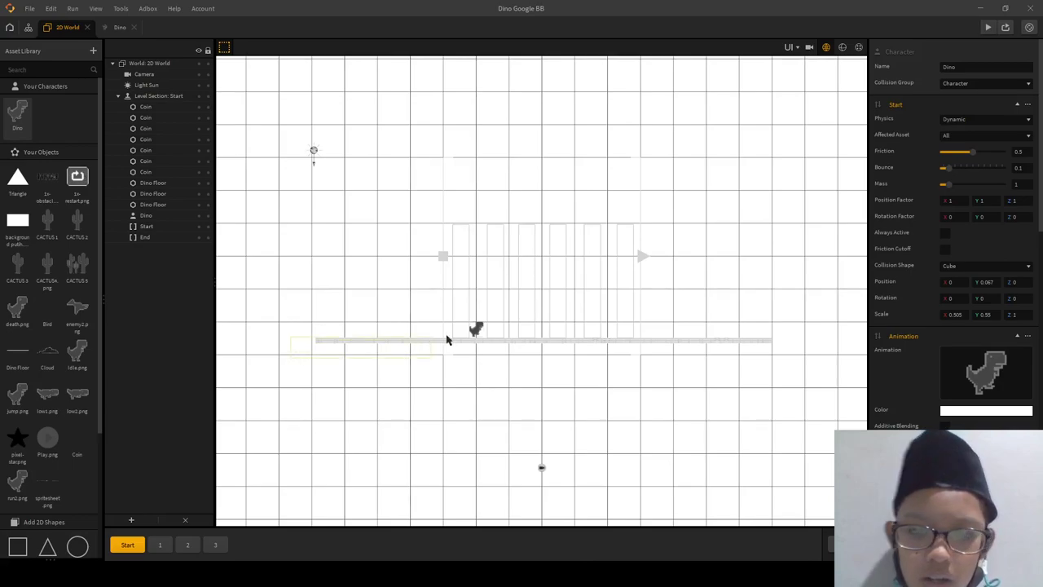
- Delete all coins, Dino Floor pieces and the Dino character from the Start level section
{"action": "left_click", "coordinate": [437, 341]}
{"action": "left_click", "coordinate": [389, 373]}
{"action": "scroll", "coordinate": [452, 372], "scroll_direction": "down", "scroll_amount": 1}
{"action": "left_click_drag", "start_coordinate": [466, 330], "coordinate": [636, 314]}
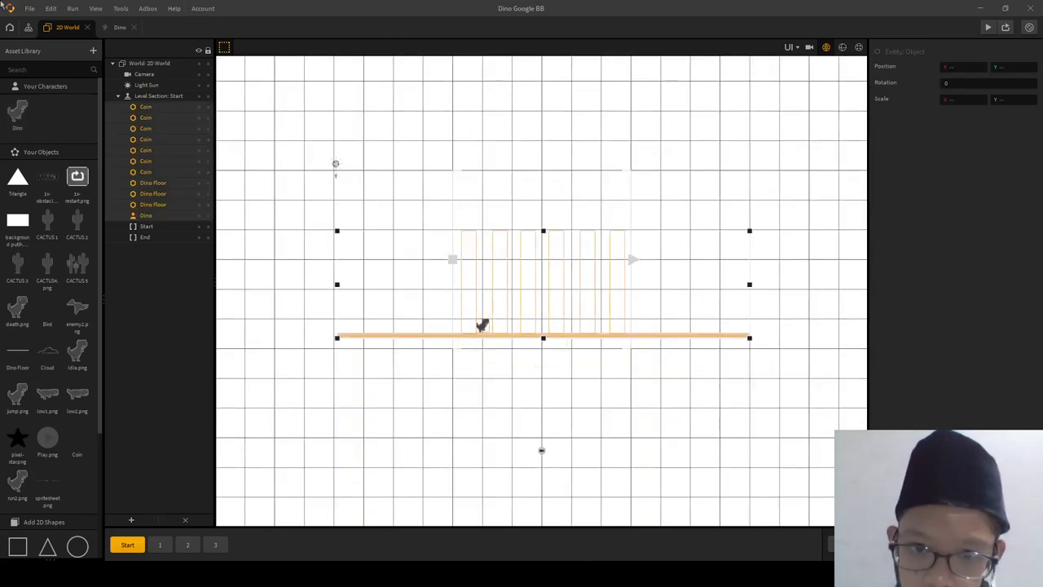
{"action": "key", "text": "super+Down"}
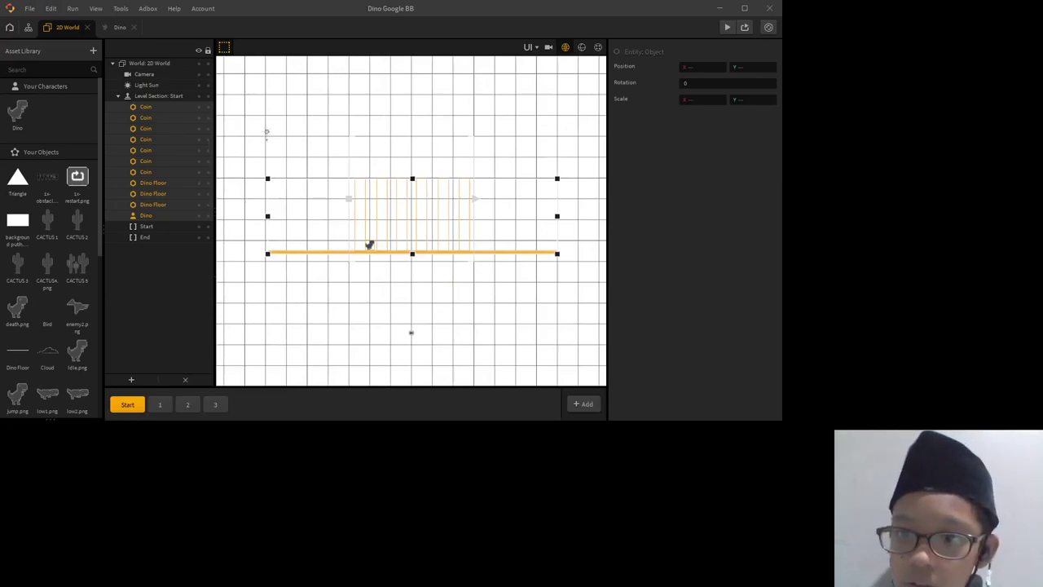
{"action": "left_click", "coordinate": [744, 8]}
{"action": "left_click", "coordinate": [468, 434]}
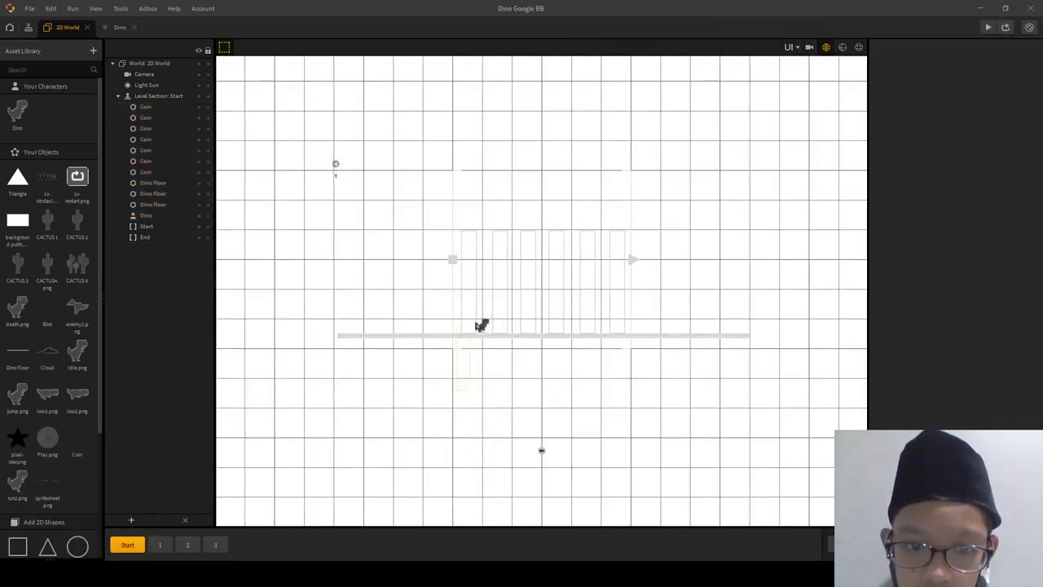
{"action": "key", "text": "ctrl+a"}
{"action": "key", "text": "Delete"}
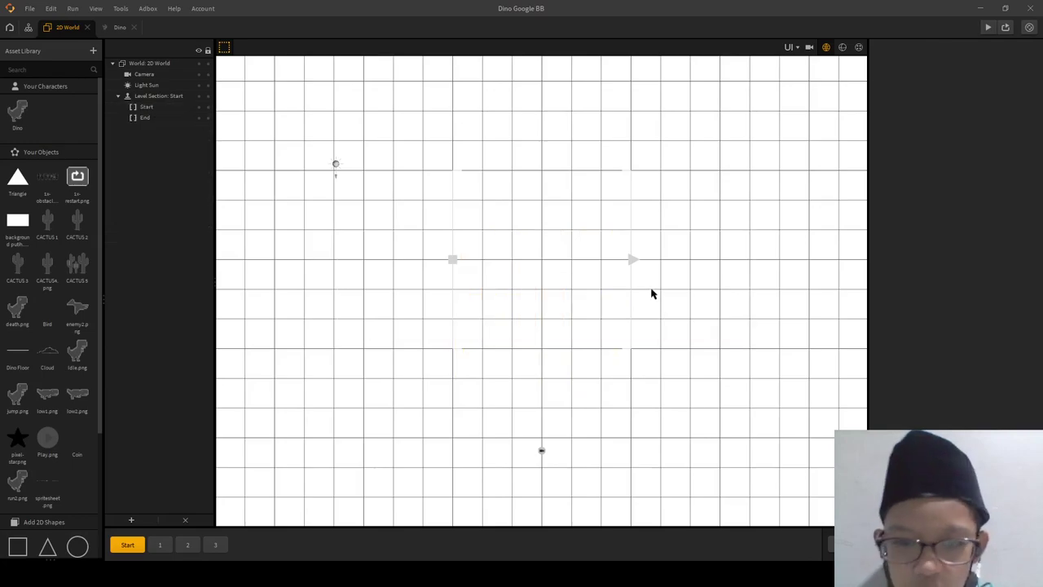
- Delete all objects placed in level section 1, keeping only its Start and End borders
{"action": "left_click", "coordinate": [160, 544]}
{"action": "left_click_drag", "start_coordinate": [283, 325], "coordinate": [785, 282]}
{"action": "key", "text": "Delete"}
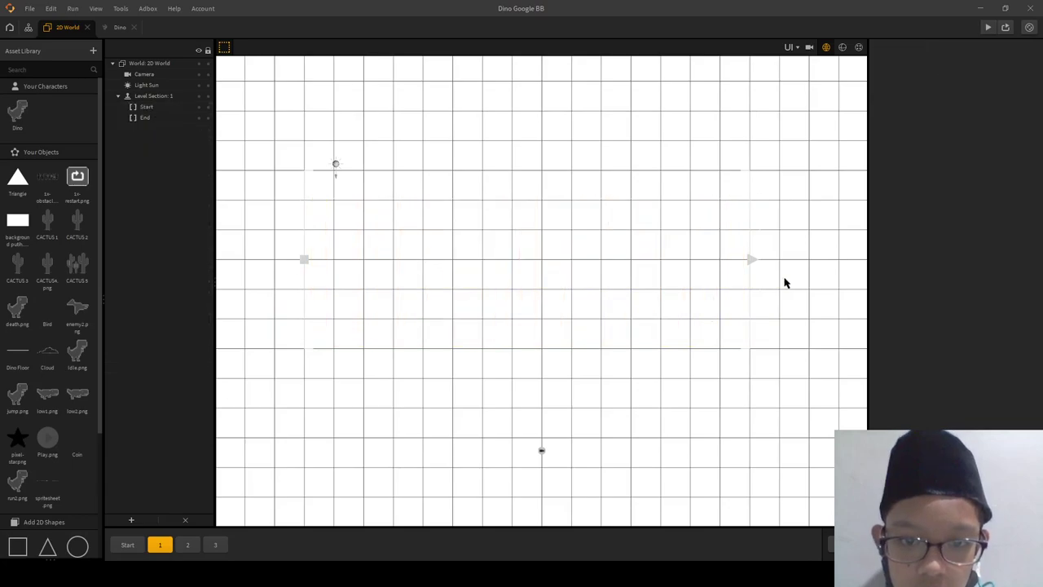
- Delete all coins, cacti, Dino Floor pieces, clouds and the enemy2.png bird from level section 2
{"action": "left_click", "coordinate": [199, 544]}
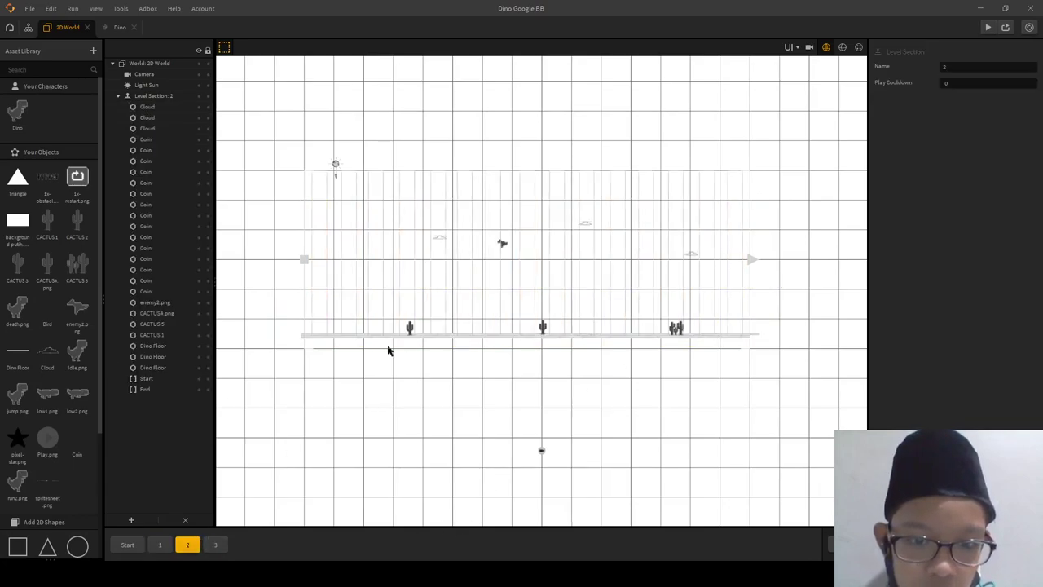
{"action": "left_click_drag", "start_coordinate": [300, 323], "coordinate": [758, 295]}
{"action": "key", "text": "Delete"}
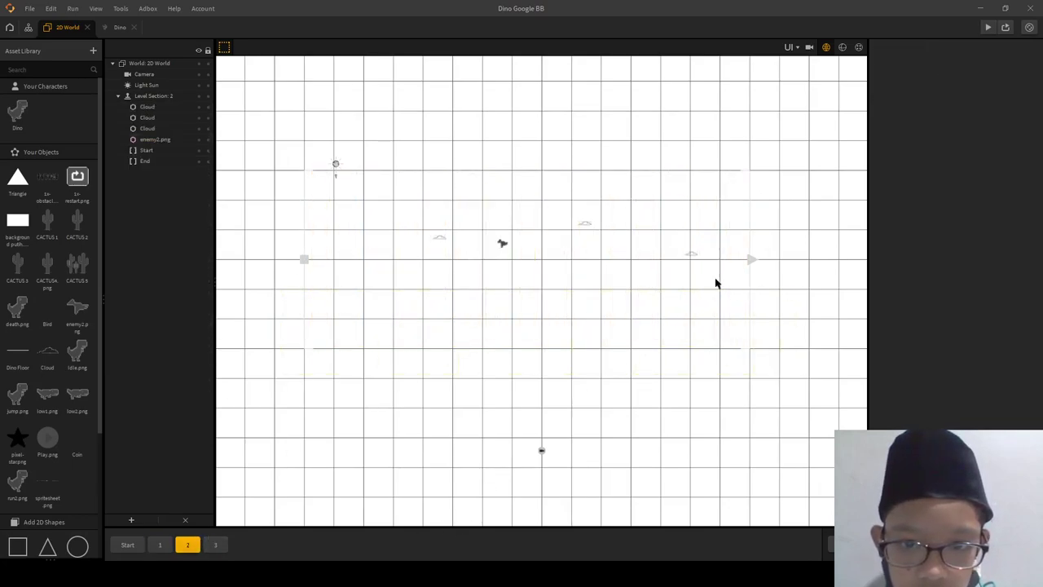
{"action": "left_click_drag", "start_coordinate": [427, 285], "coordinate": [661, 200]}
{"action": "key", "text": "Delete"}
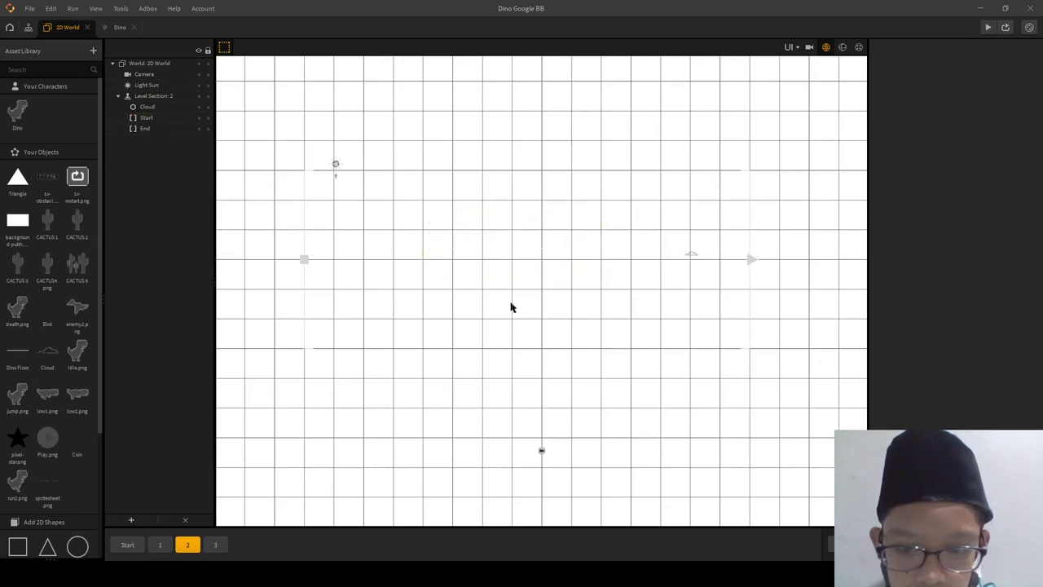
{"action": "left_click_drag", "start_coordinate": [659, 296], "coordinate": [694, 207]}
{"action": "key", "text": "Delete"}
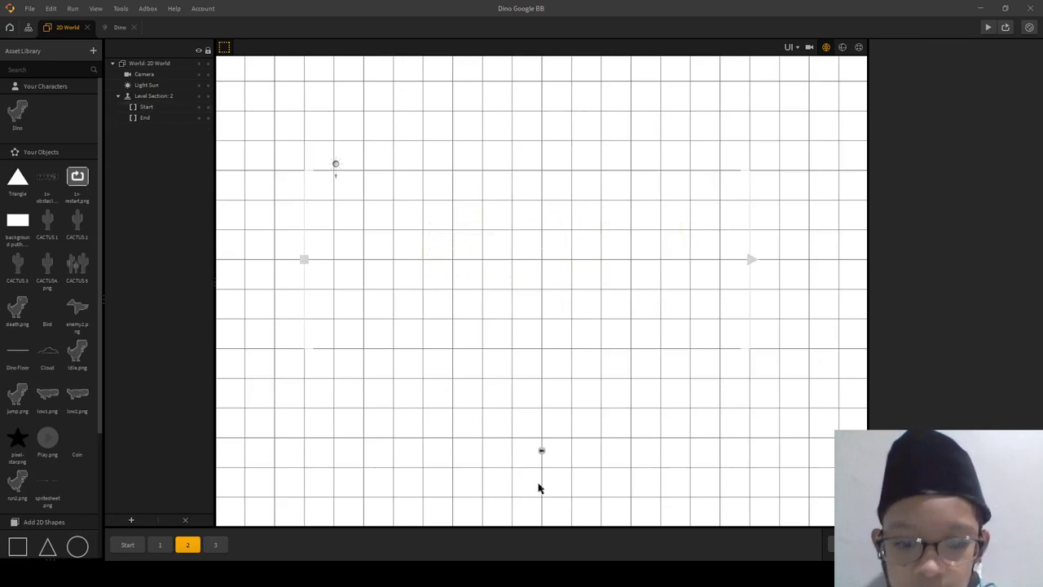
- Delete the cacti, Dino Floor pieces, enemy2.png bird and coins from level section 3
{"action": "left_click", "coordinate": [217, 546]}
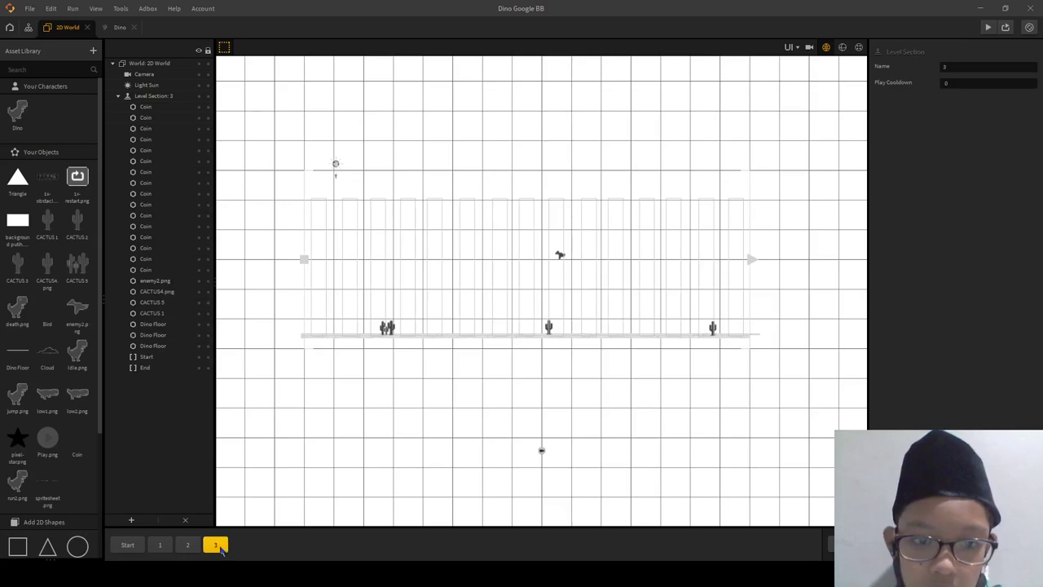
{"action": "left_click_drag", "start_coordinate": [238, 397], "coordinate": [690, 257]}
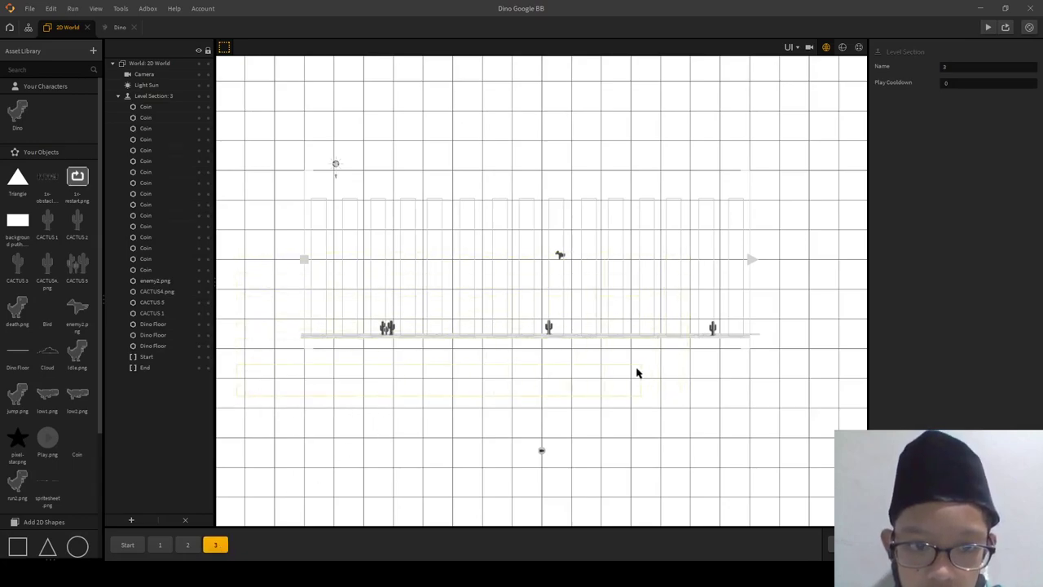
{"action": "left_click", "coordinate": [302, 260]}
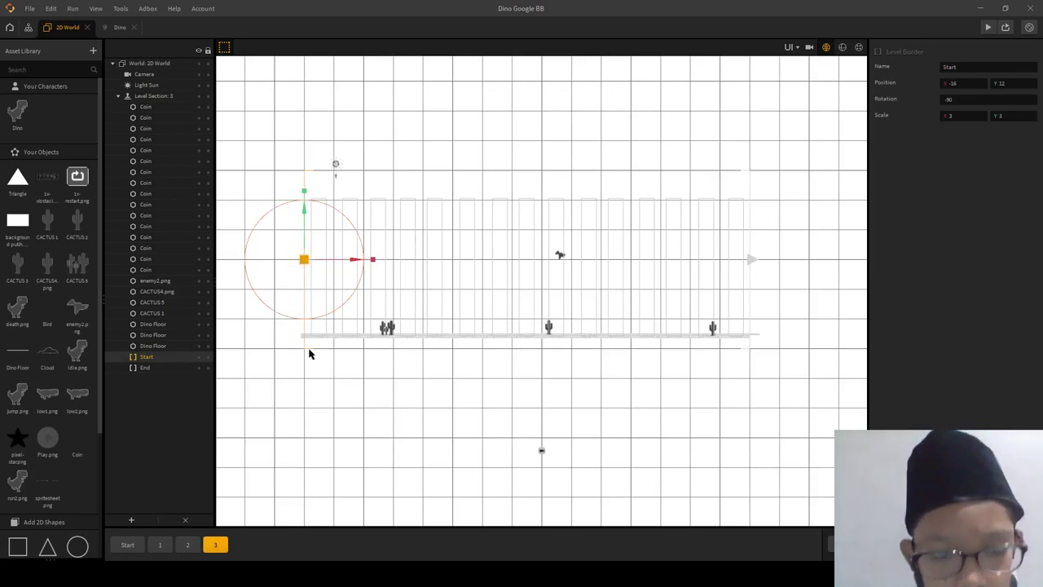
{"action": "left_click", "coordinate": [356, 353]}
{"action": "left_click_drag", "start_coordinate": [444, 297], "coordinate": [717, 228]}
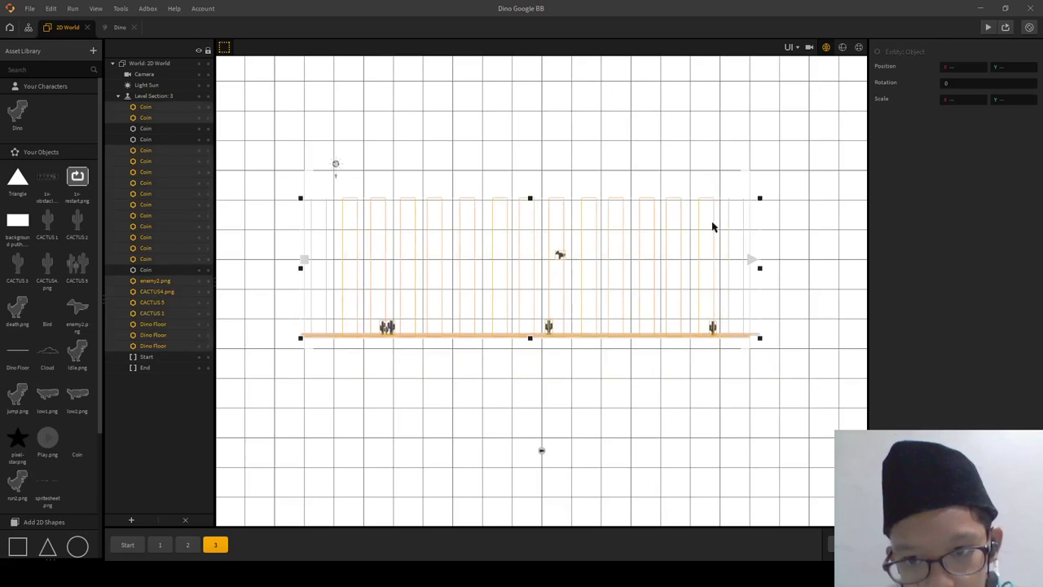
{"action": "key", "text": "Delete"}
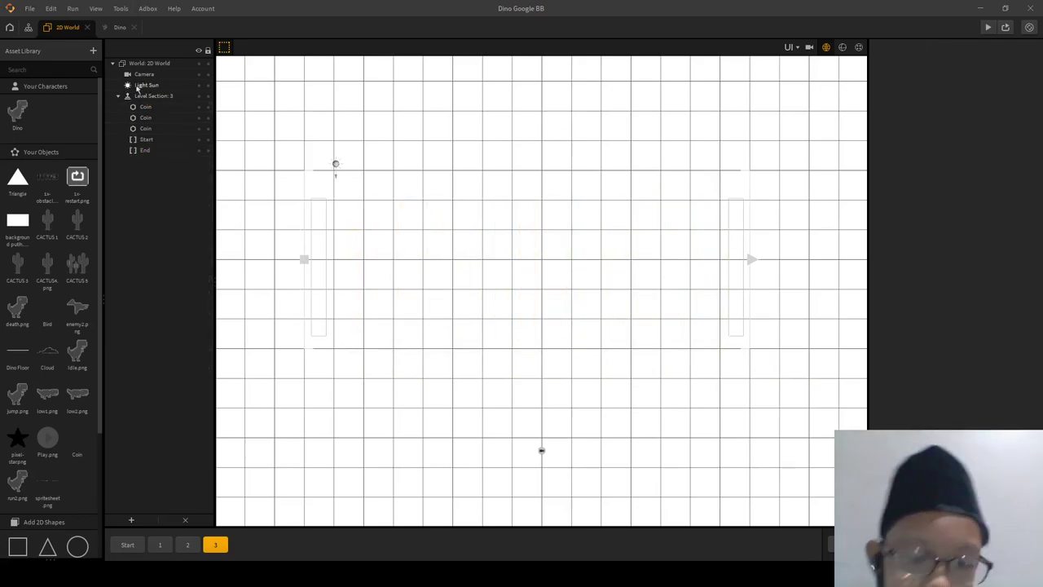
{"action": "left_click", "coordinate": [321, 337]}
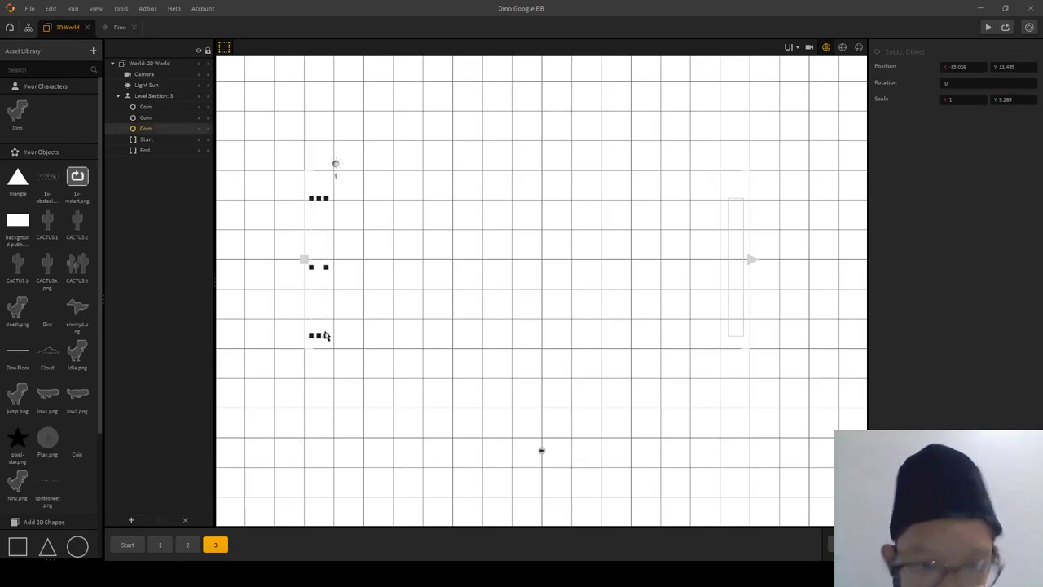
{"action": "key", "text": "Delete"}
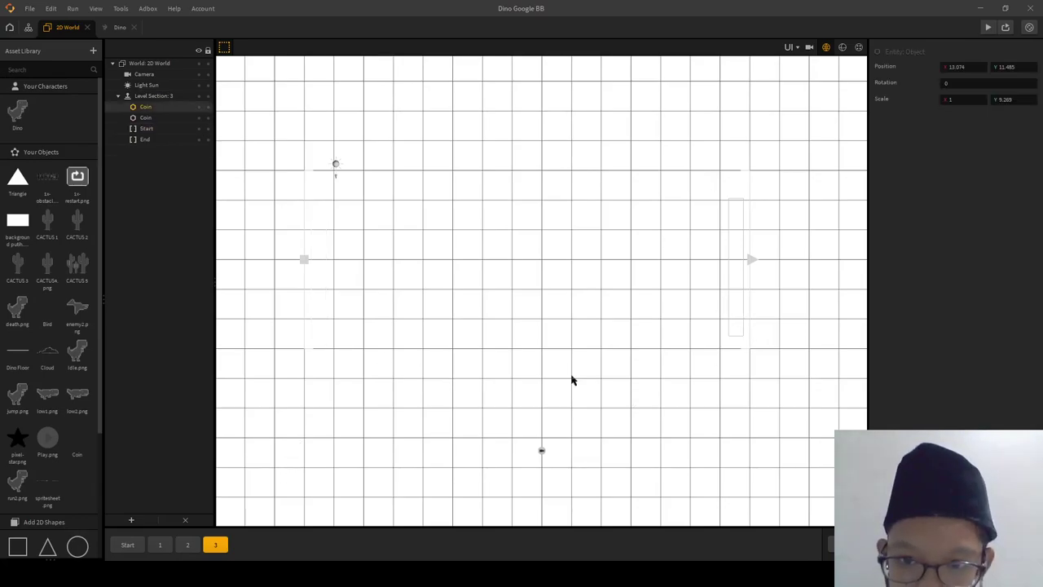
- Place the Dino character in the emptied Start level section at about X -3.8, Y 8.6
{"action": "left_click", "coordinate": [161, 546]}
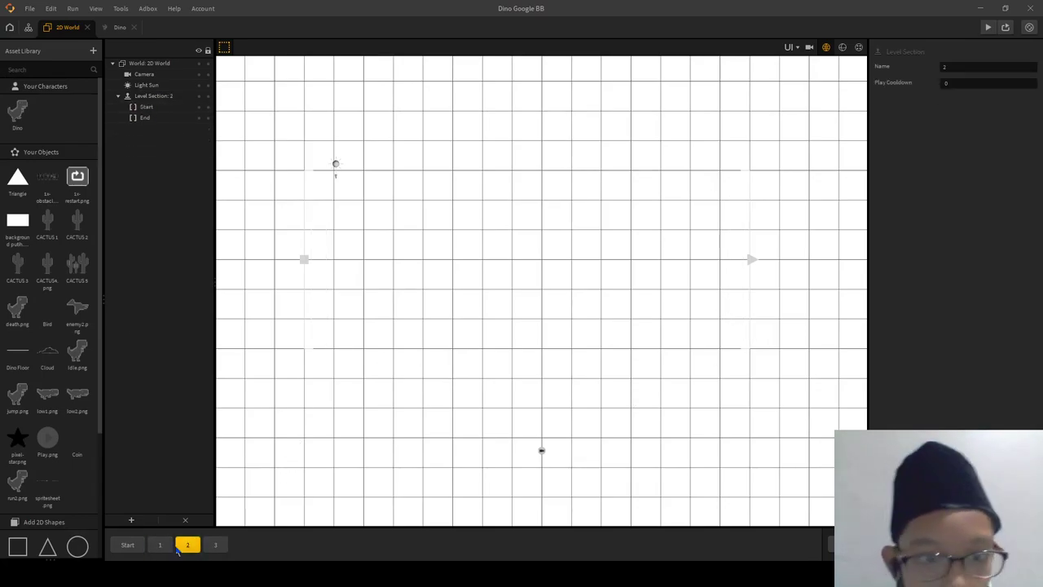
{"action": "left_click", "coordinate": [127, 545]}
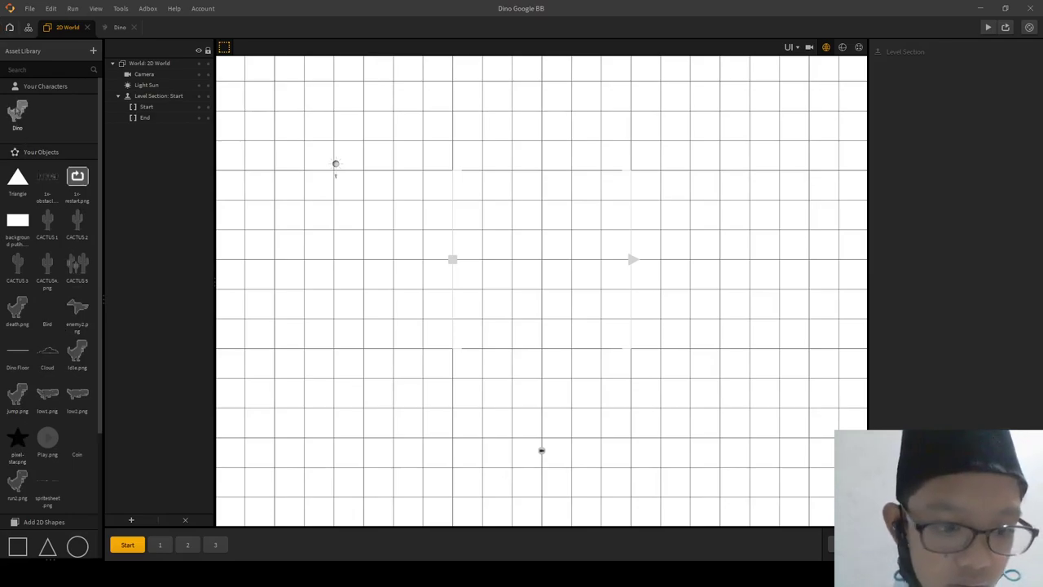
{"action": "left_click_drag", "start_coordinate": [17, 111], "coordinate": [486, 310]}
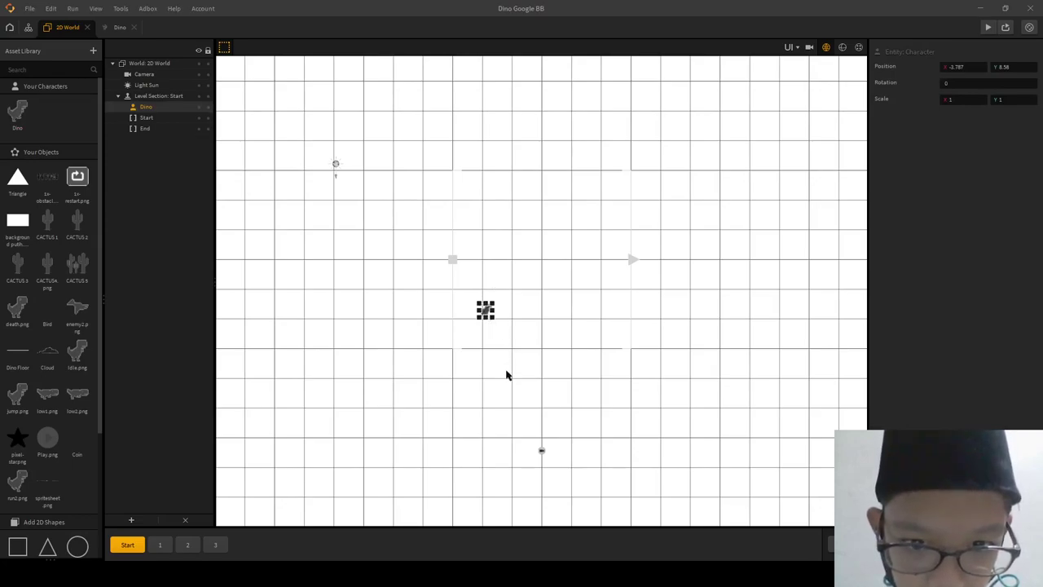
{"action": "scroll", "coordinate": [628, 378], "scroll_direction": "up", "scroll_amount": 2}
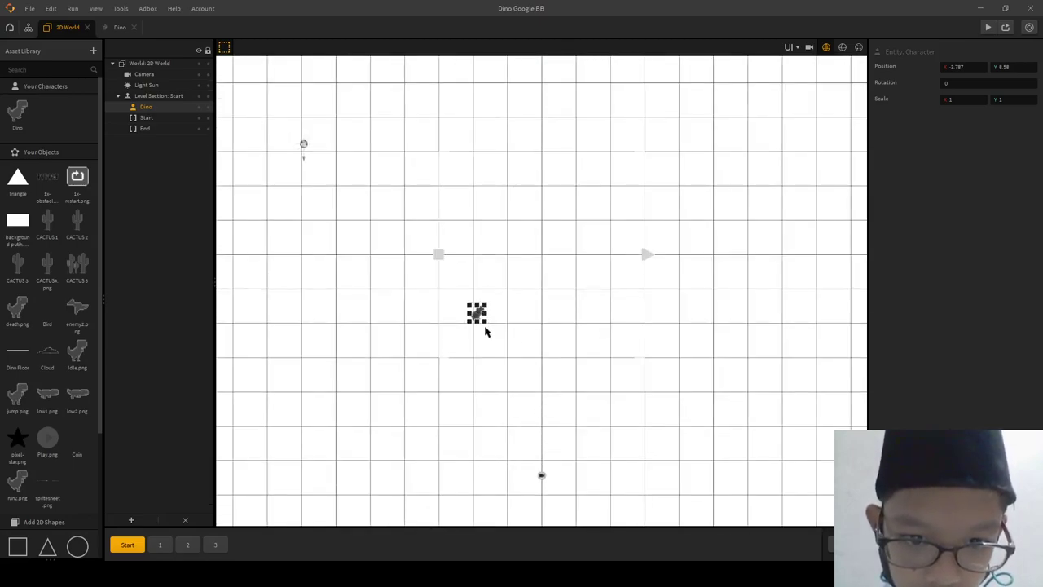
- View the project's scene flow graph, and raise the Dino in the 2D World's Start section to about Y 9.4
{"action": "left_click", "coordinate": [28, 26]}
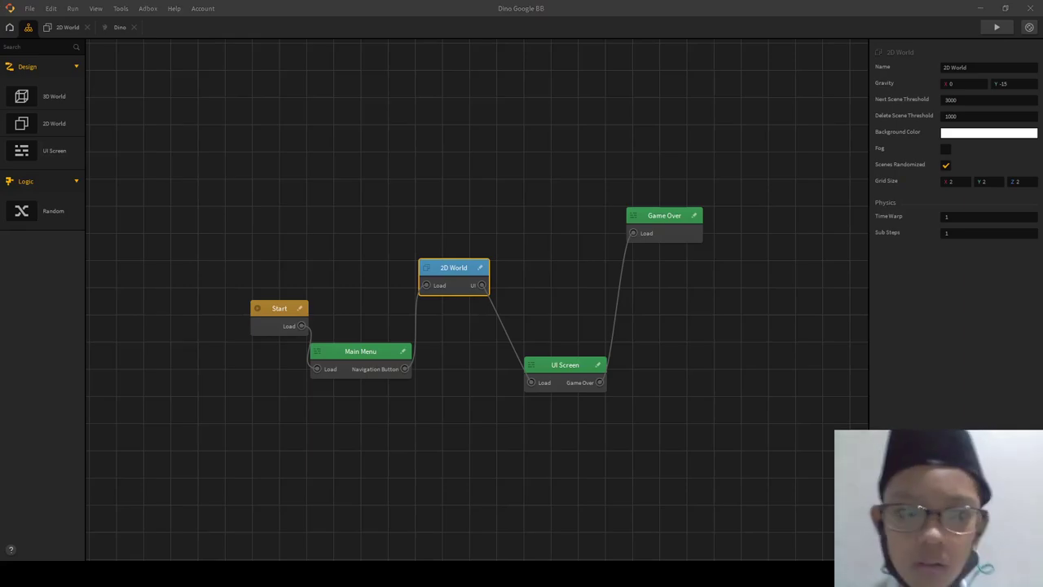
{"action": "left_click", "coordinate": [62, 29]}
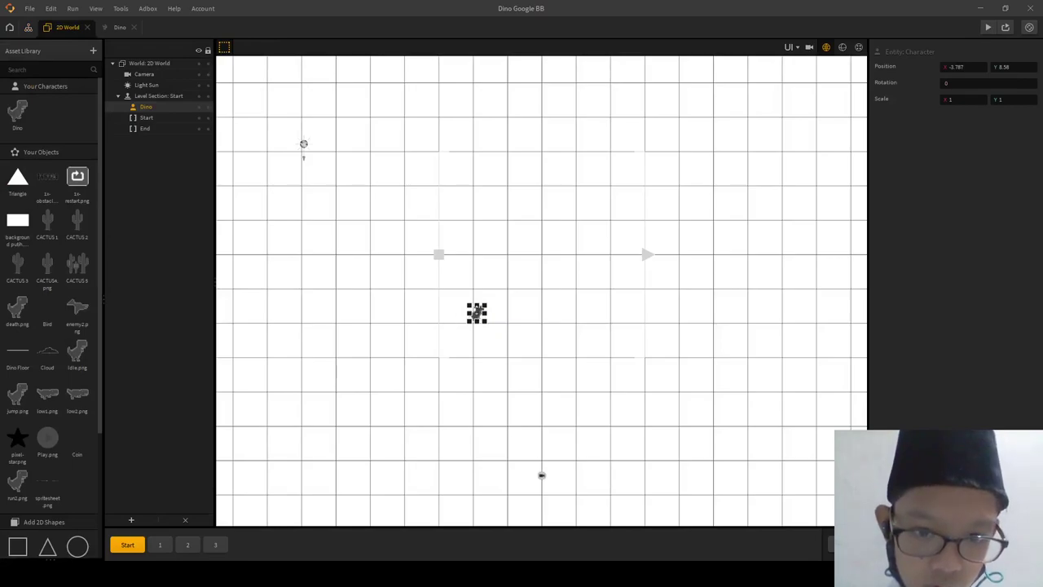
{"action": "mouse_move", "coordinate": [476, 314]}
{"action": "left_mouse_down"}
{"action": "mouse_move", "coordinate": [466, 346]}
{"action": "mouse_move", "coordinate": [476, 299]}
{"action": "left_mouse_up"}
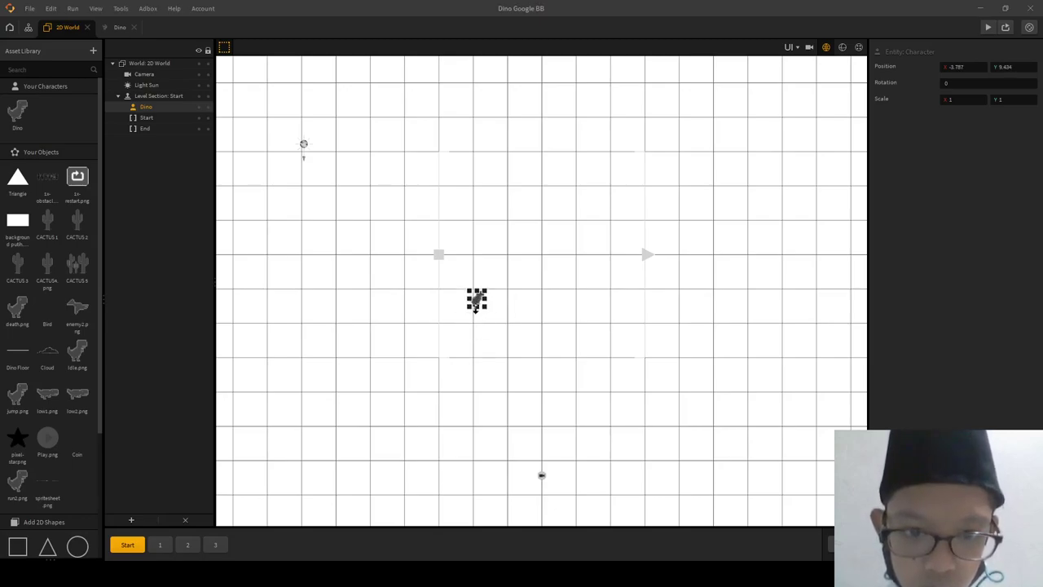
- Lower the Dino in the Start section and place a Dino Floor piece beneath it at about X 0.2, Y 7.4
{"action": "left_click_drag", "start_coordinate": [476, 299], "coordinate": [474, 321]}
{"action": "left_click", "coordinate": [618, 246]}
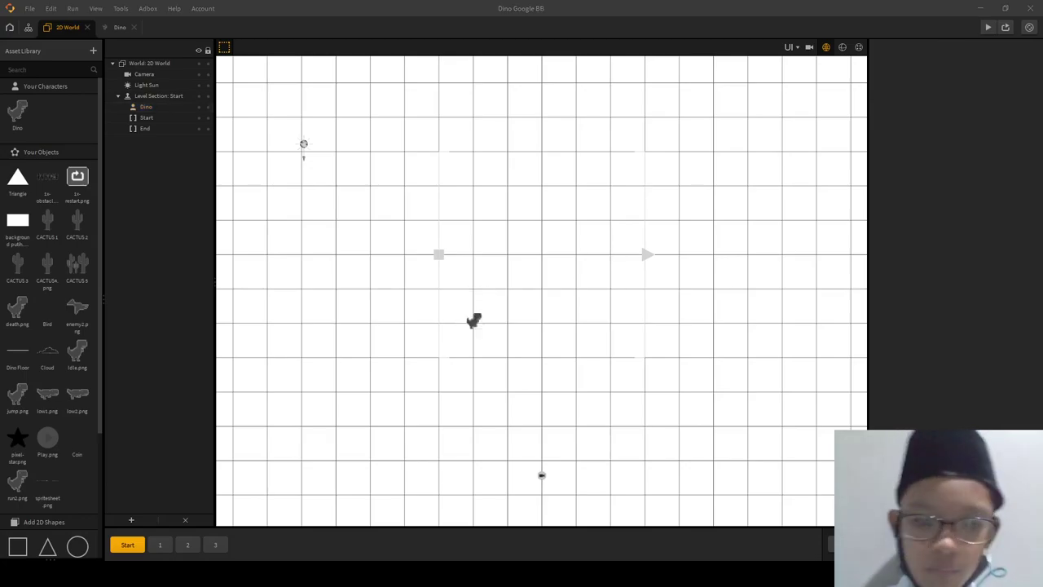
{"action": "left_click_drag", "start_coordinate": [18, 350], "coordinate": [545, 330]}
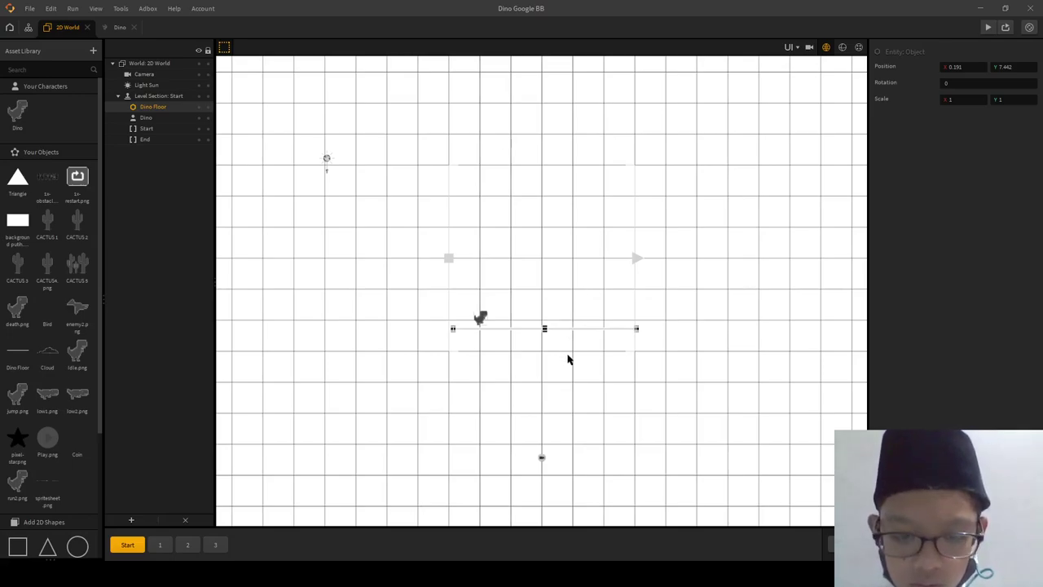
{"action": "left_click", "coordinate": [587, 336]}
{"action": "left_click", "coordinate": [600, 334]}
{"action": "left_click", "coordinate": [600, 338]}
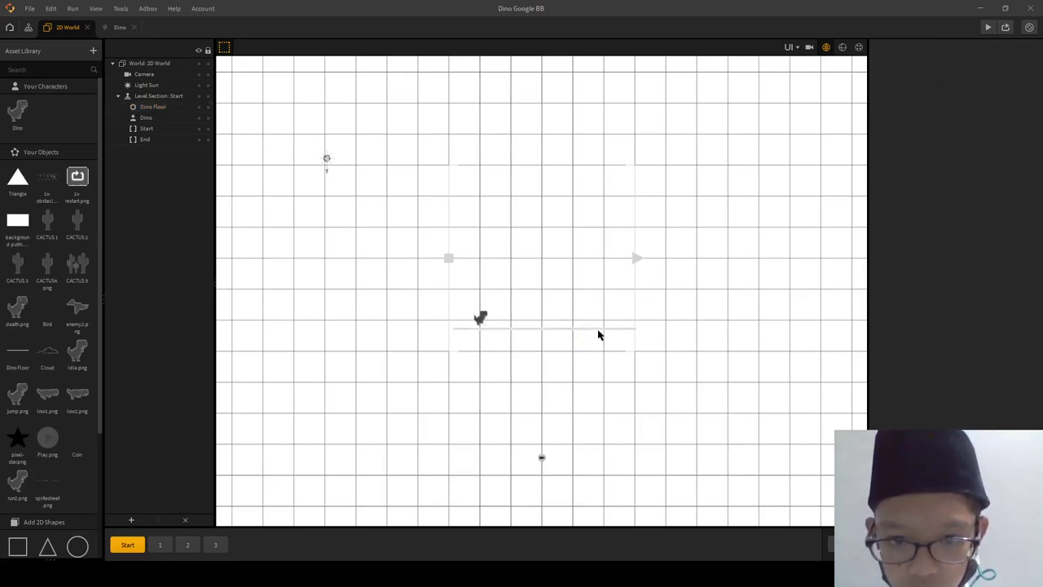
- Adjust the Dino Floor piece under the Dino to about X 0.33, Y 7.37
{"action": "mouse_move", "coordinate": [603, 329]}
{"action": "left_mouse_down"}
{"action": "mouse_move", "coordinate": [598, 352]}
{"action": "mouse_move", "coordinate": [603, 333]}
{"action": "left_mouse_up"}
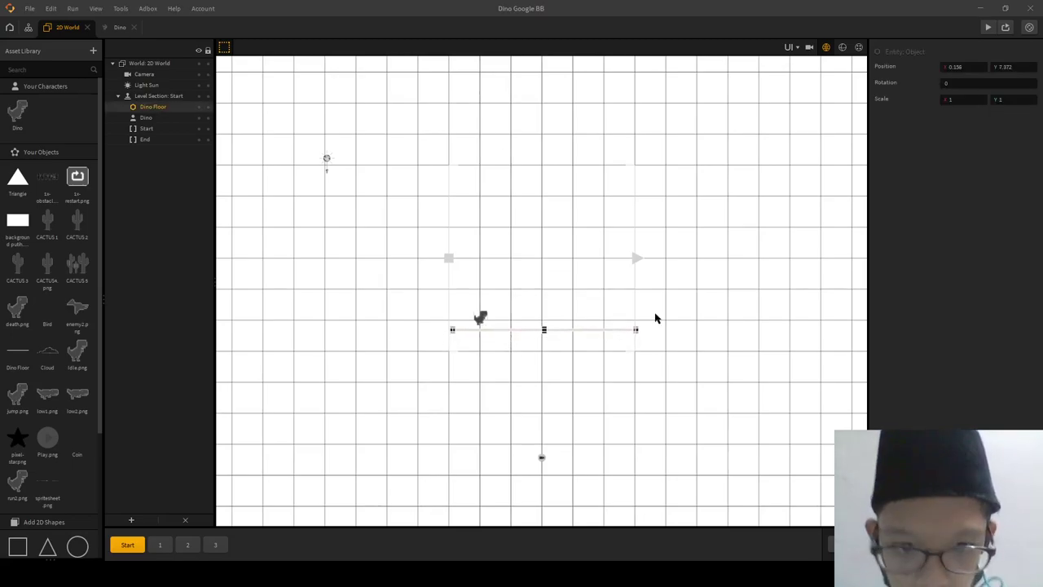
{"action": "left_click", "coordinate": [583, 360]}
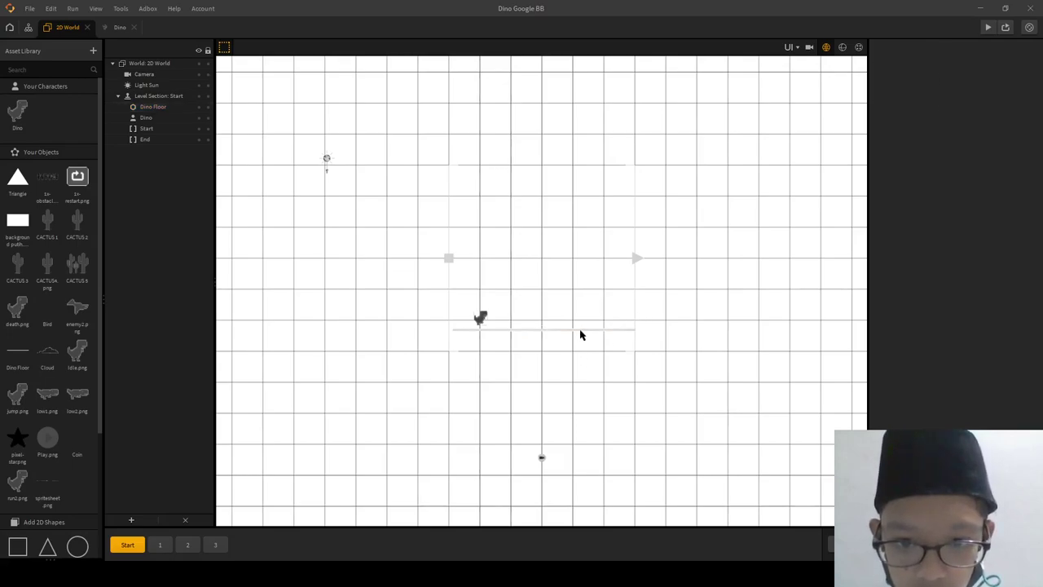
{"action": "left_click", "coordinate": [581, 331]}
{"action": "mouse_move", "coordinate": [581, 331]}
{"action": "left_mouse_down"}
{"action": "mouse_move", "coordinate": [580, 341]}
{"action": "mouse_move", "coordinate": [583, 331]}
{"action": "left_mouse_up"}
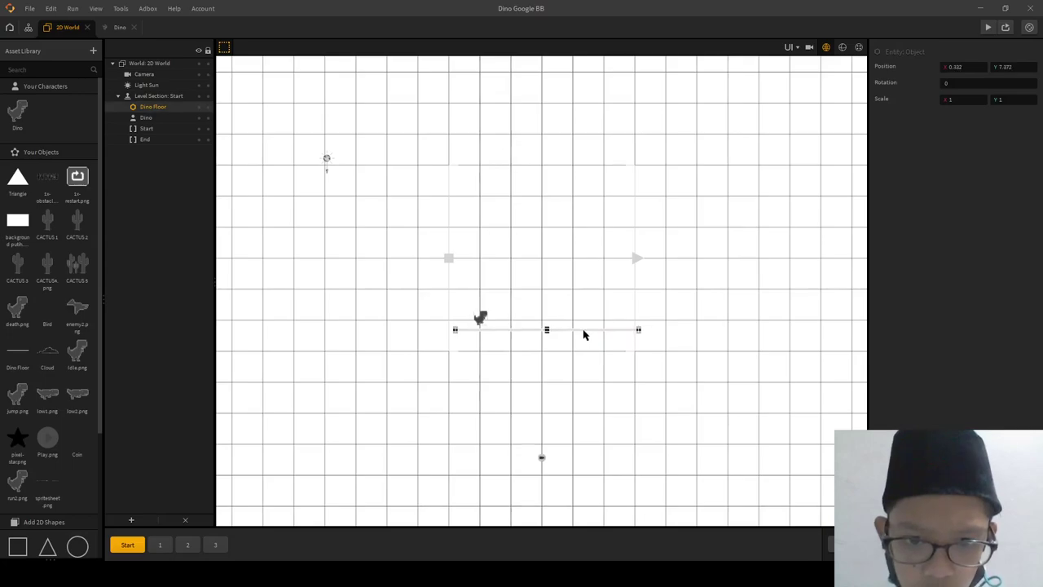
{"action": "left_click", "coordinate": [562, 336]}
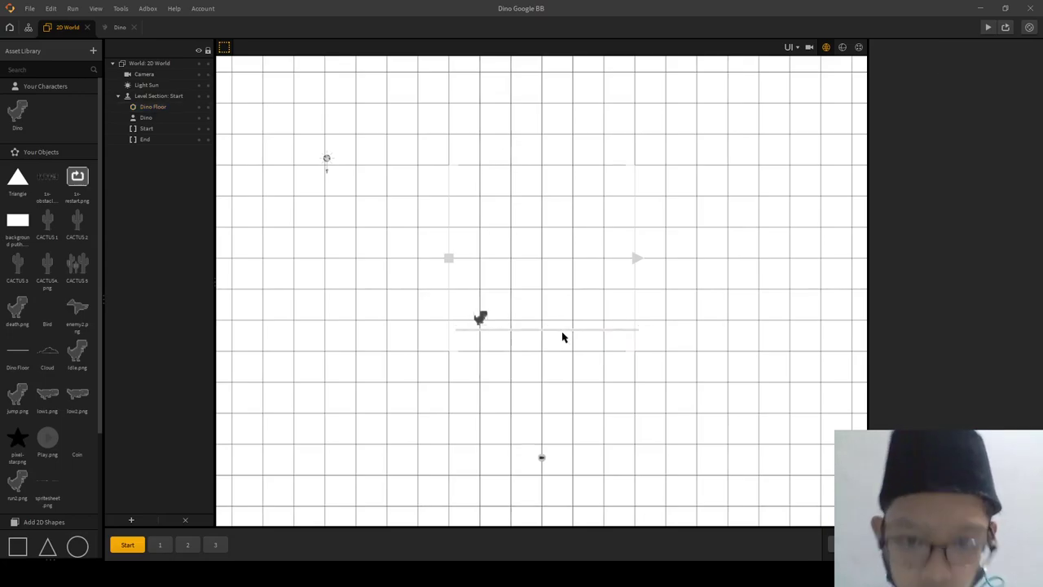
{"action": "left_click", "coordinate": [562, 334]}
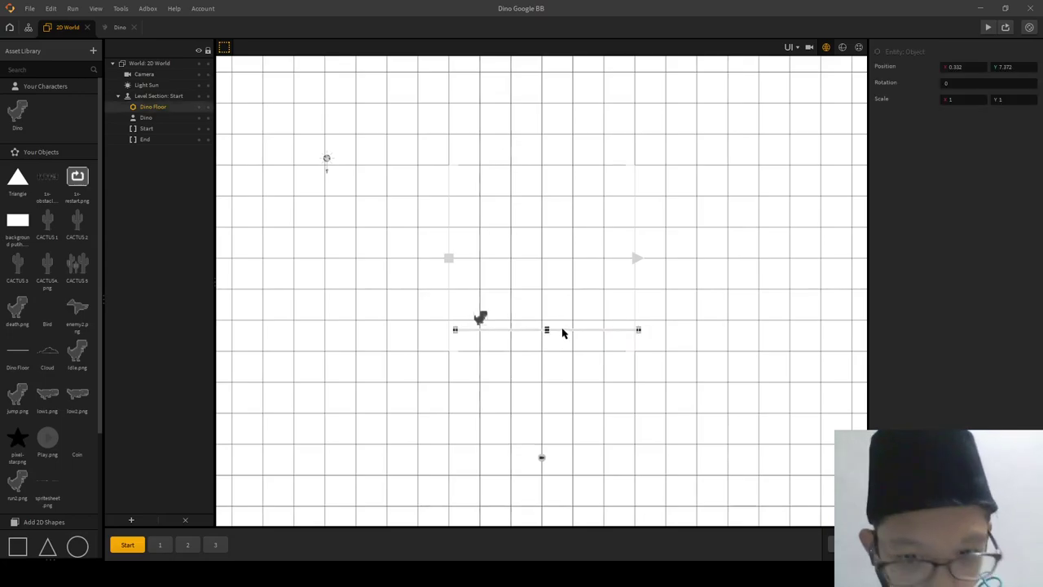
{"action": "left_click", "coordinate": [557, 336]}
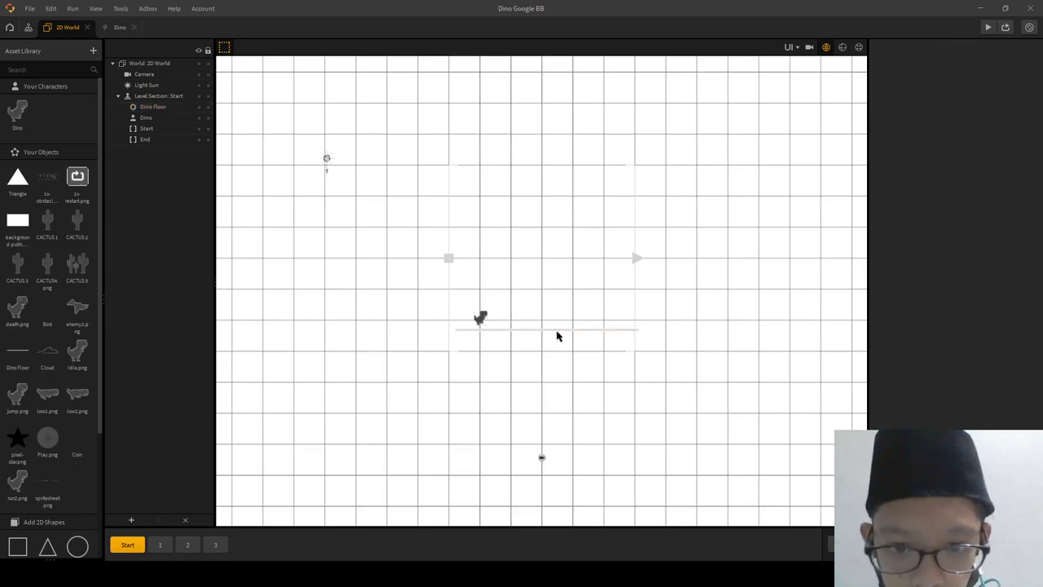
- Duplicate the Dino Floor piece and keep the copy directly over the original at X 0.332, Y 7.372
{"action": "left_click", "coordinate": [559, 331]}
{"action": "key", "text": "ctrl+d"}
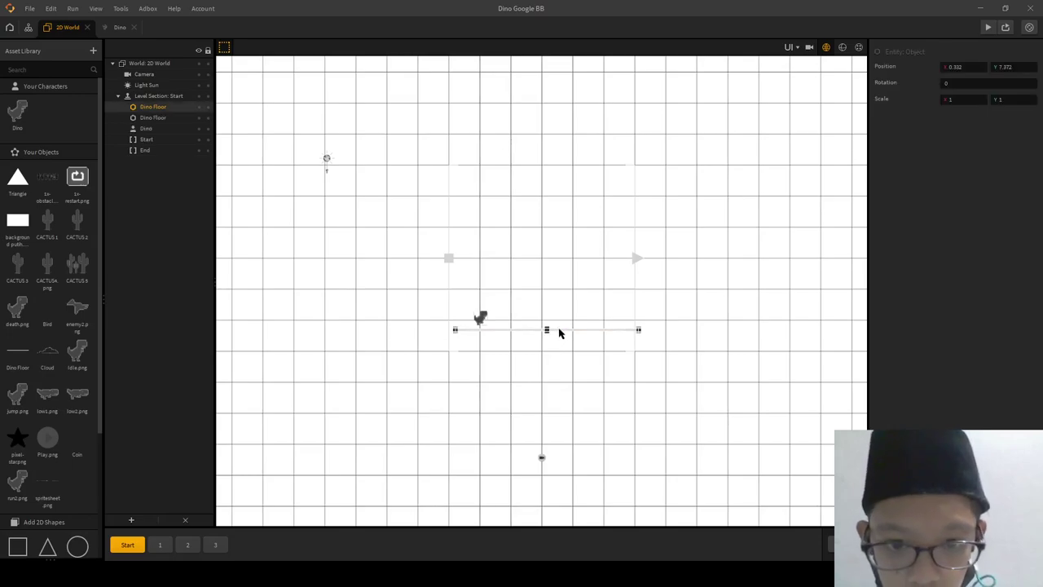
{"action": "mouse_move", "coordinate": [562, 333]}
{"action": "left_mouse_down"}
{"action": "mouse_move", "coordinate": [559, 351]}
{"action": "mouse_move", "coordinate": [563, 333]}
{"action": "left_mouse_up"}
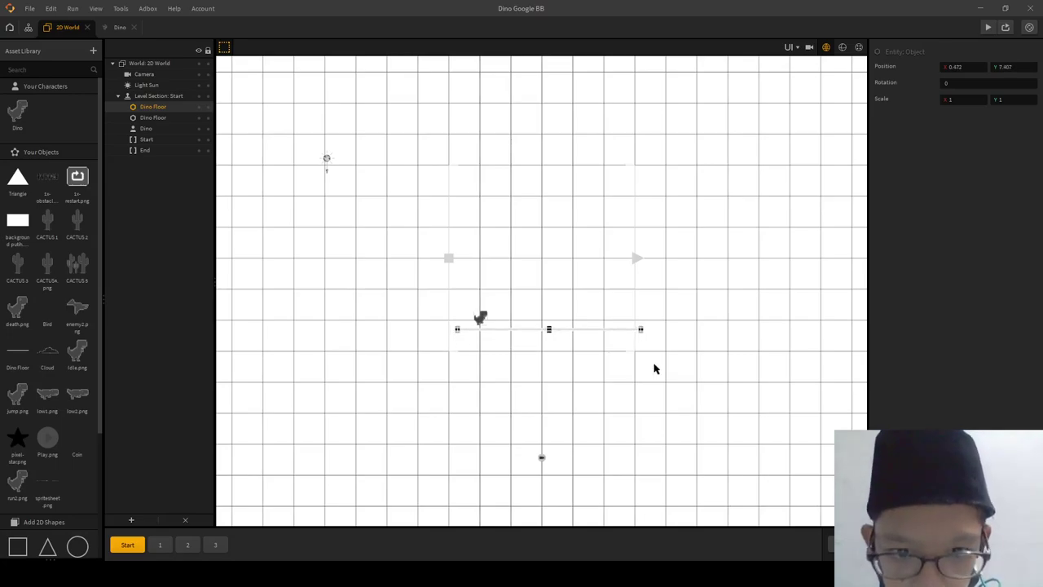
{"action": "scroll", "coordinate": [635, 361], "scroll_direction": "up", "scroll_amount": 2}
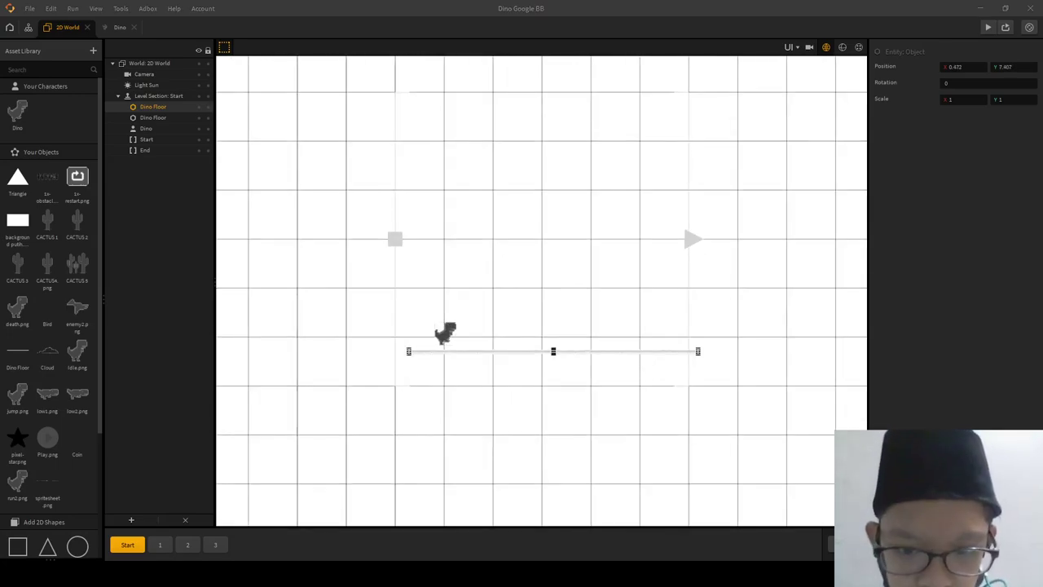
{"action": "left_click_drag", "start_coordinate": [643, 351], "coordinate": [640, 349]}
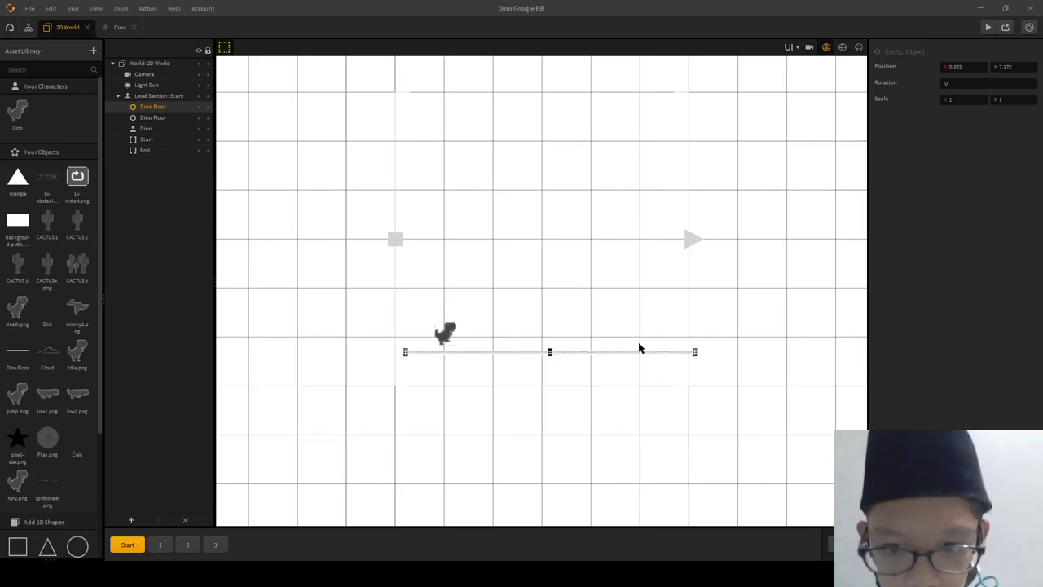
{"action": "key", "text": "Delete"}
{"action": "key", "text": "ctrl+z"}
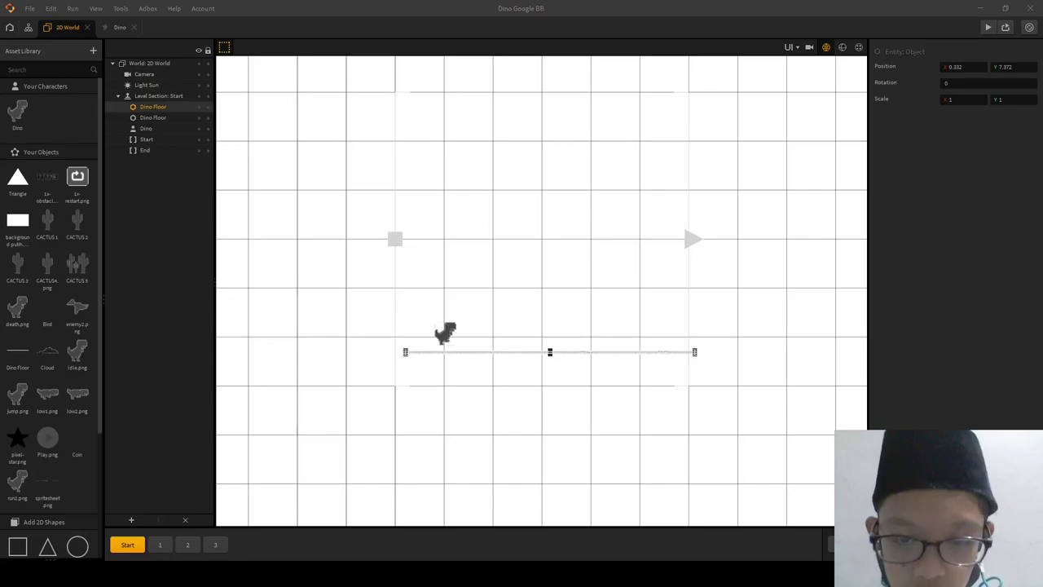
- Duplicate the Start level section
{"action": "left_click", "coordinate": [626, 355]}
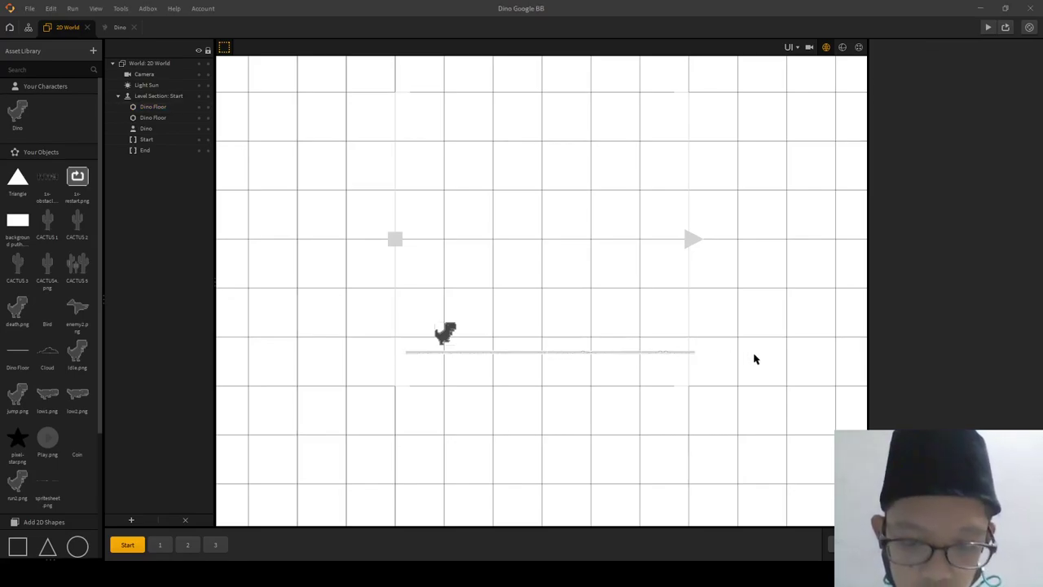
{"action": "left_click", "coordinate": [658, 353]}
{"action": "left_click", "coordinate": [666, 442]}
{"action": "left_click", "coordinate": [689, 322]}
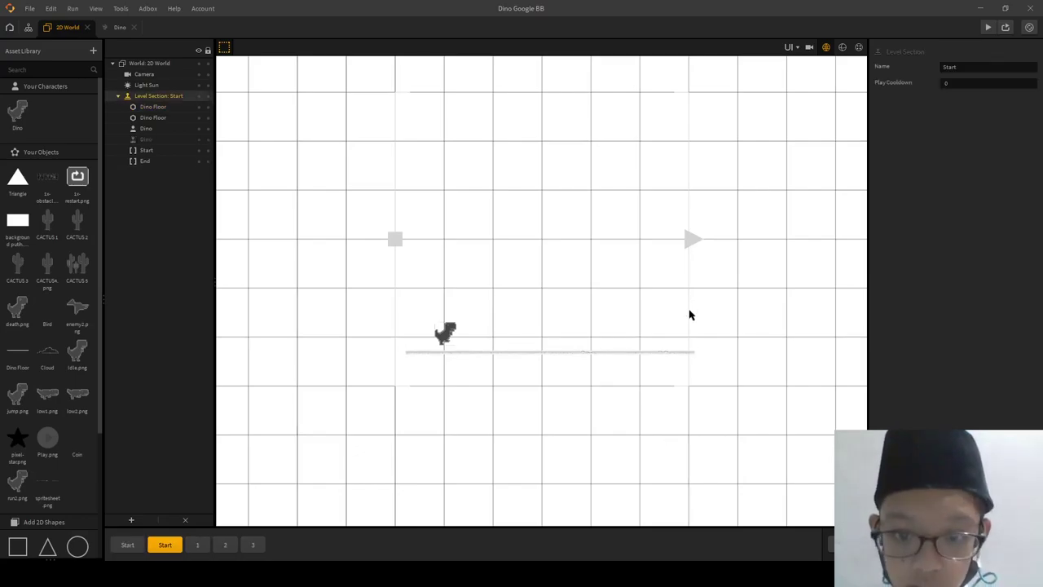
- Lower the two Dino Floor pieces in the duplicated Start section to about Y 7.3 and Y 7.1
{"action": "left_click", "coordinate": [664, 353]}
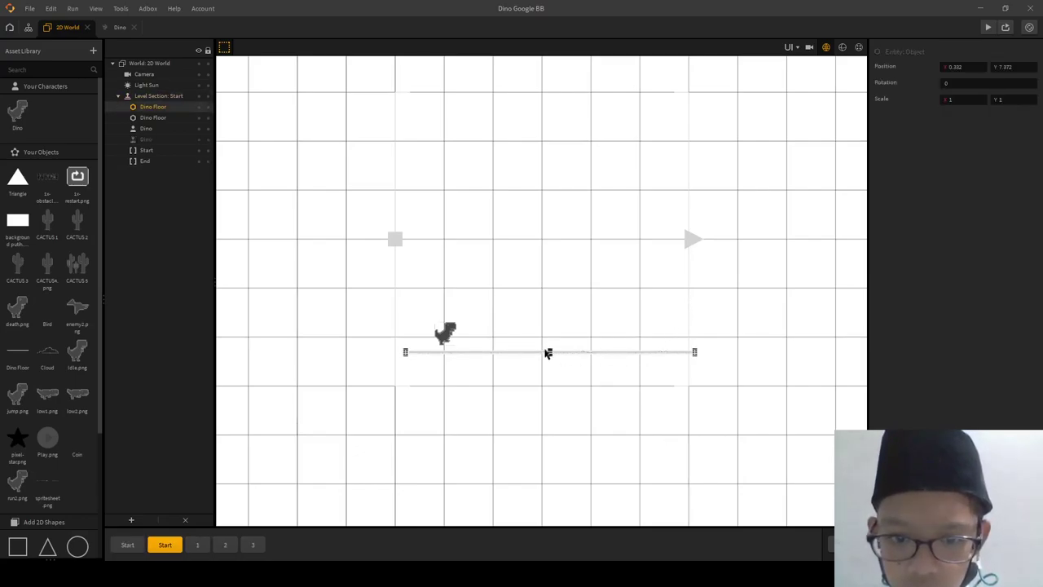
{"action": "left_click", "coordinate": [585, 352]}
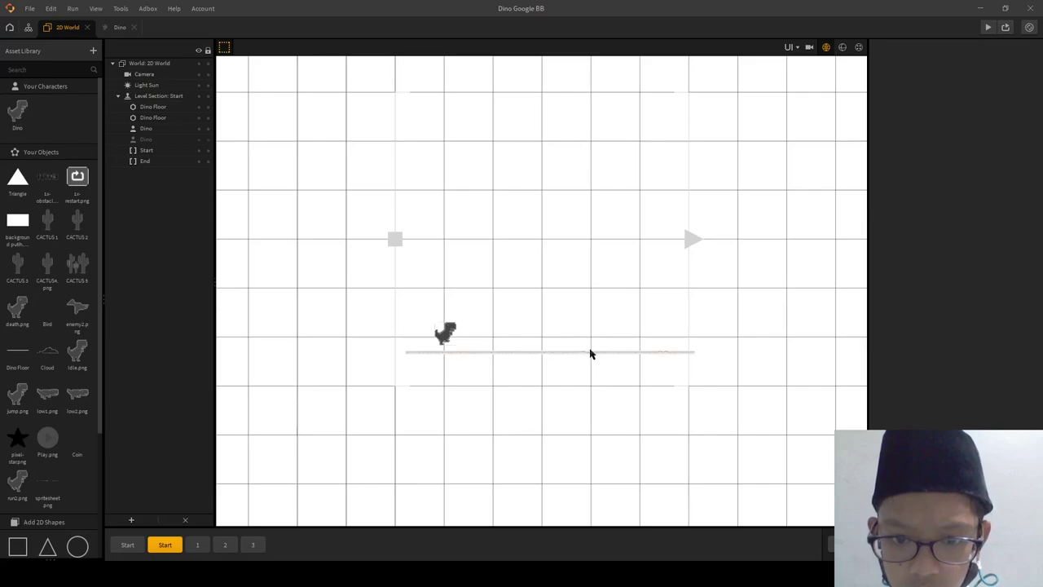
{"action": "left_click", "coordinate": [590, 354]}
{"action": "left_click_drag", "start_coordinate": [592, 359], "coordinate": [592, 359]}
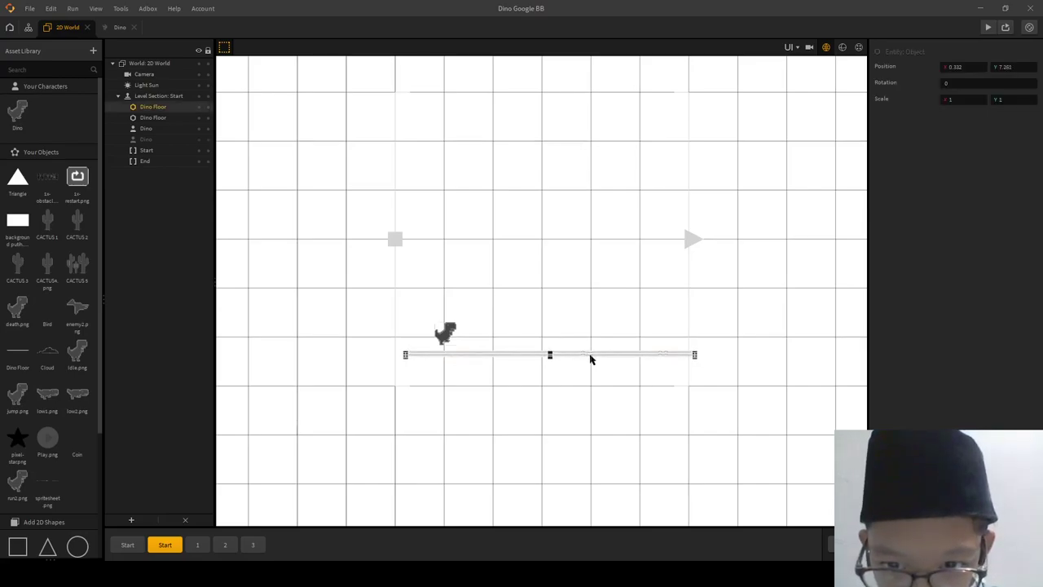
{"action": "left_click", "coordinate": [593, 355]}
{"action": "left_click", "coordinate": [592, 356]}
{"action": "left_click", "coordinate": [593, 354]}
{"action": "left_click", "coordinate": [593, 355]}
{"action": "mouse_move", "coordinate": [593, 355]}
{"action": "left_mouse_down"}
{"action": "mouse_move", "coordinate": [592, 370]}
{"action": "mouse_move", "coordinate": [592, 361]}
{"action": "left_mouse_up"}
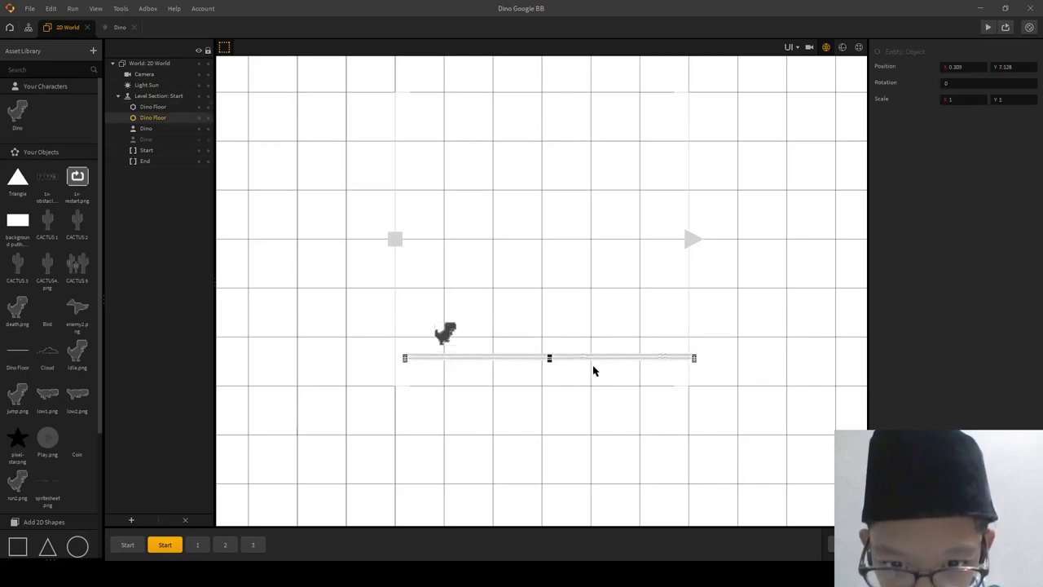
- Duplicate the Start section once more and remove the extra Start sections, leaving the original
{"action": "left_click", "coordinate": [594, 379]}
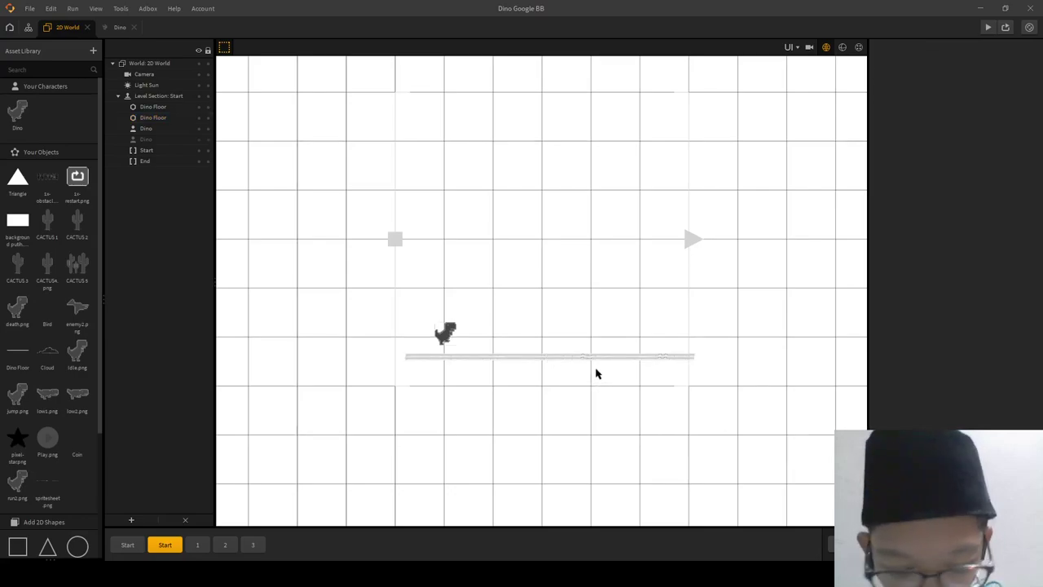
{"action": "left_click", "coordinate": [598, 363]}
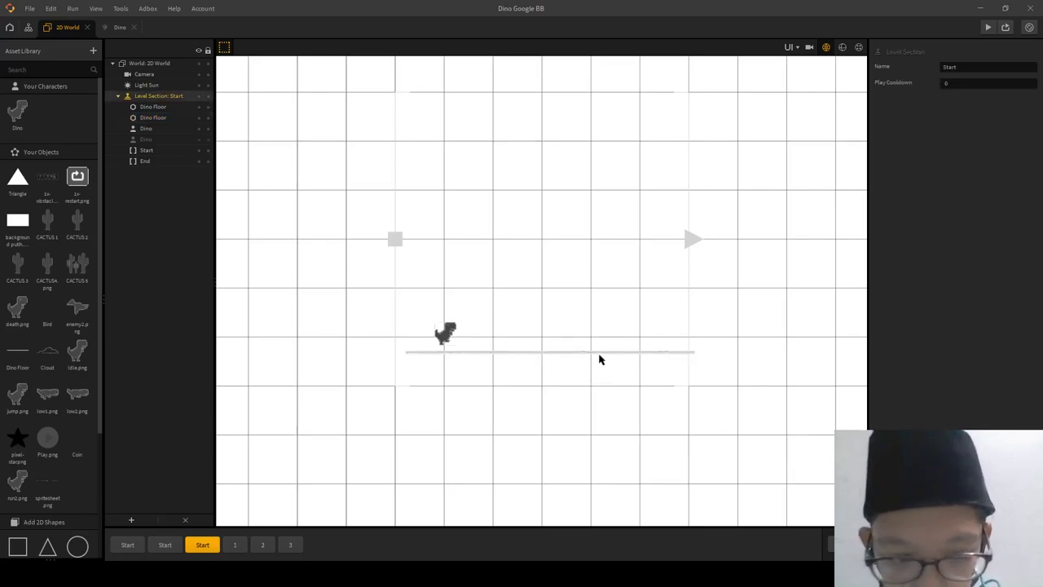
{"action": "left_click", "coordinate": [165, 545]}
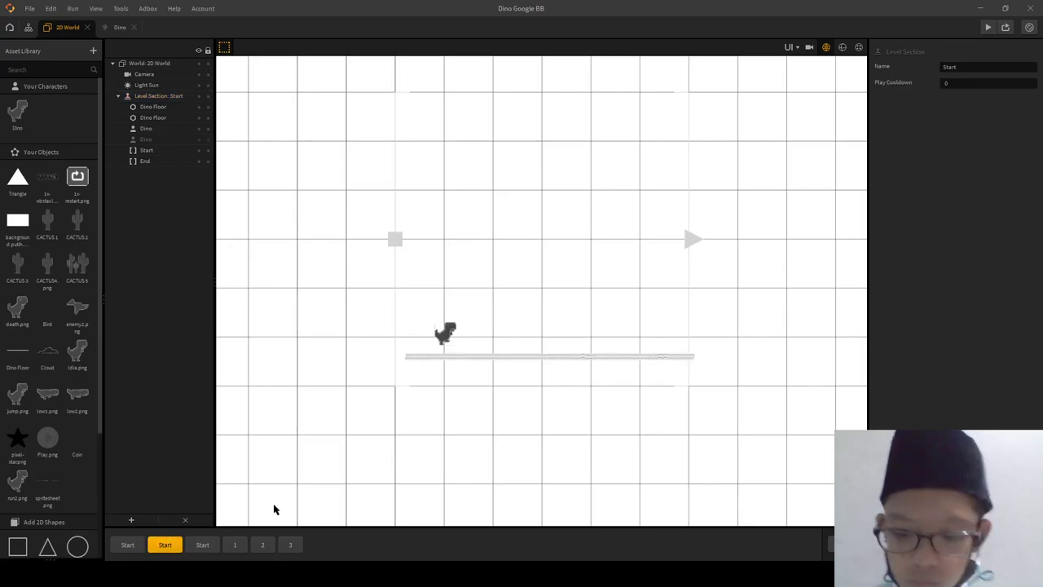
{"action": "left_click", "coordinate": [402, 401]}
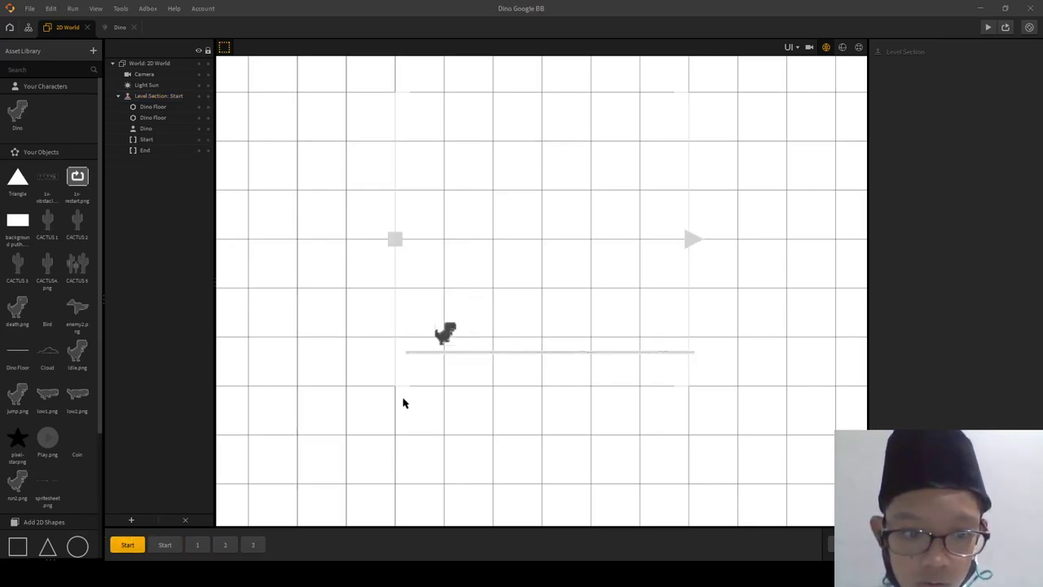
{"action": "left_click", "coordinate": [159, 547]}
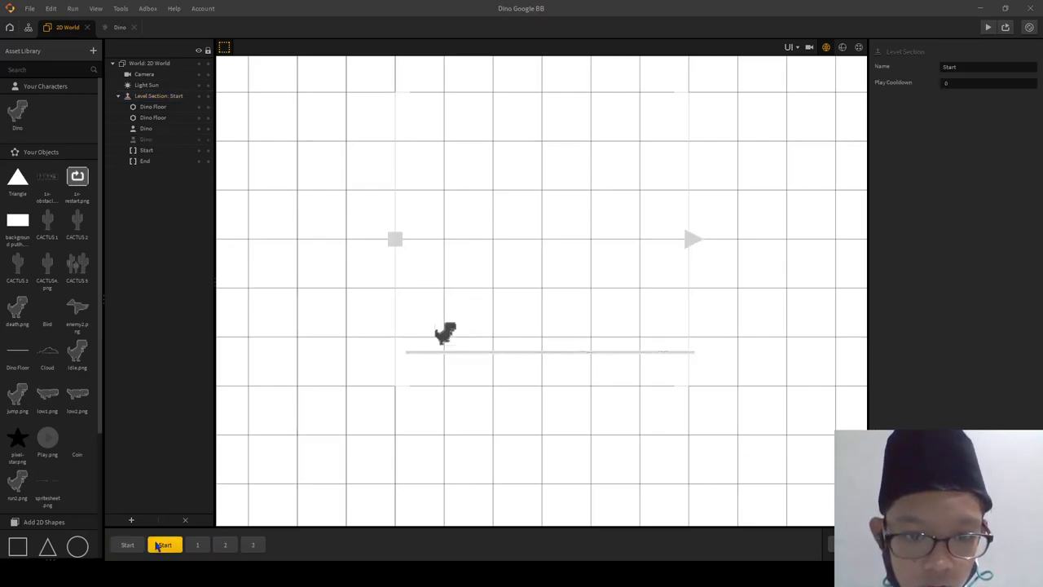
{"action": "left_click", "coordinate": [474, 284]}
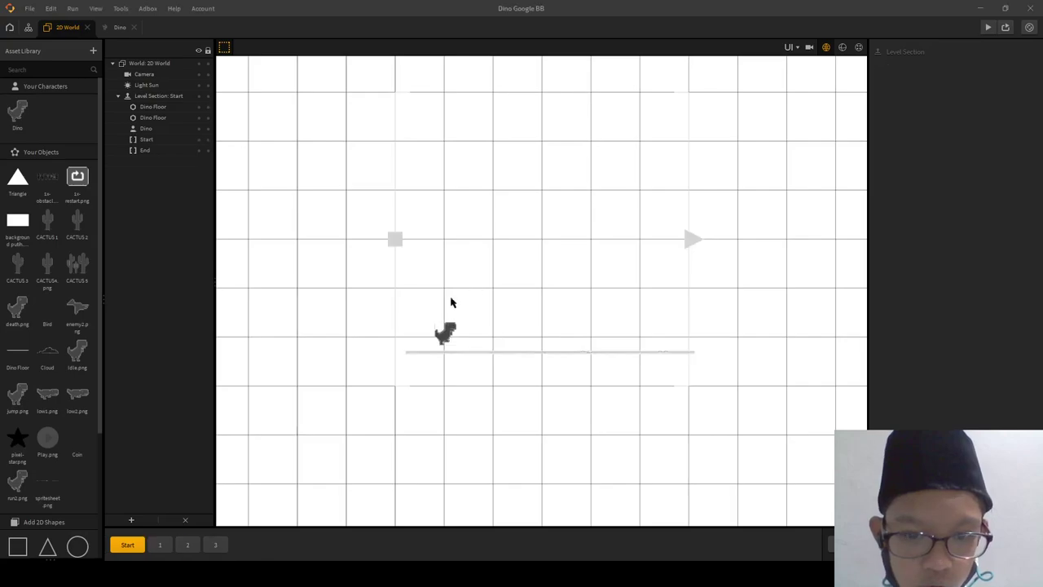
{"action": "left_click", "coordinate": [528, 356]}
{"action": "left_click", "coordinate": [531, 356]}
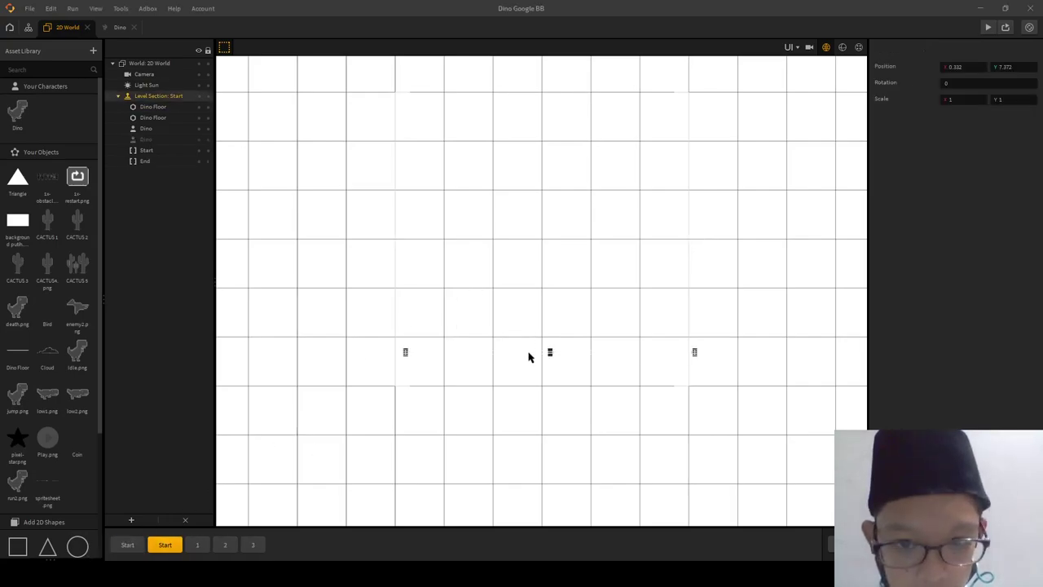
{"action": "left_click", "coordinate": [476, 389]}
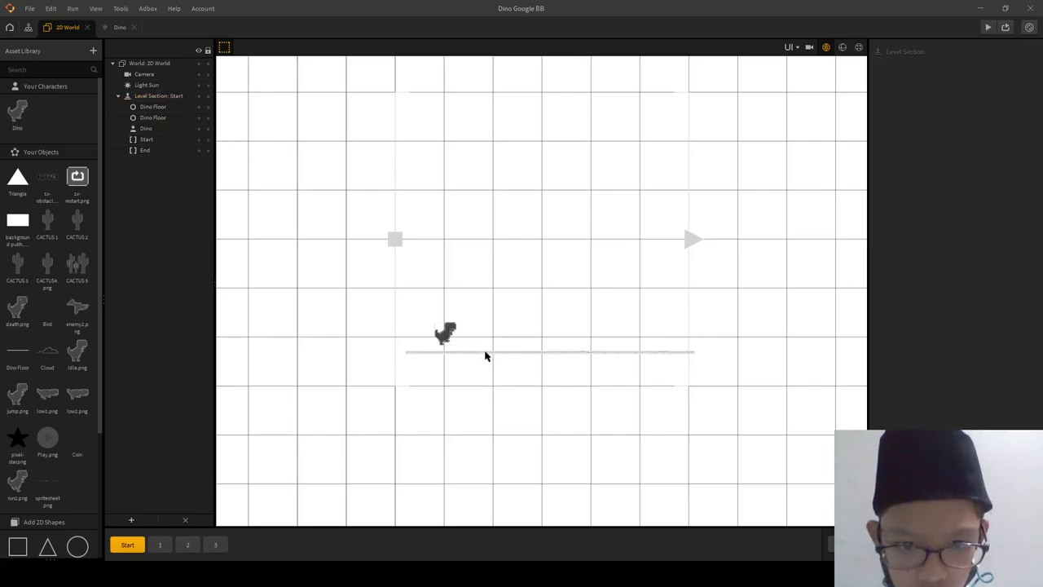
- Duplicate the Dino Floor piece in the original Start section twice
{"action": "left_click", "coordinate": [521, 356]}
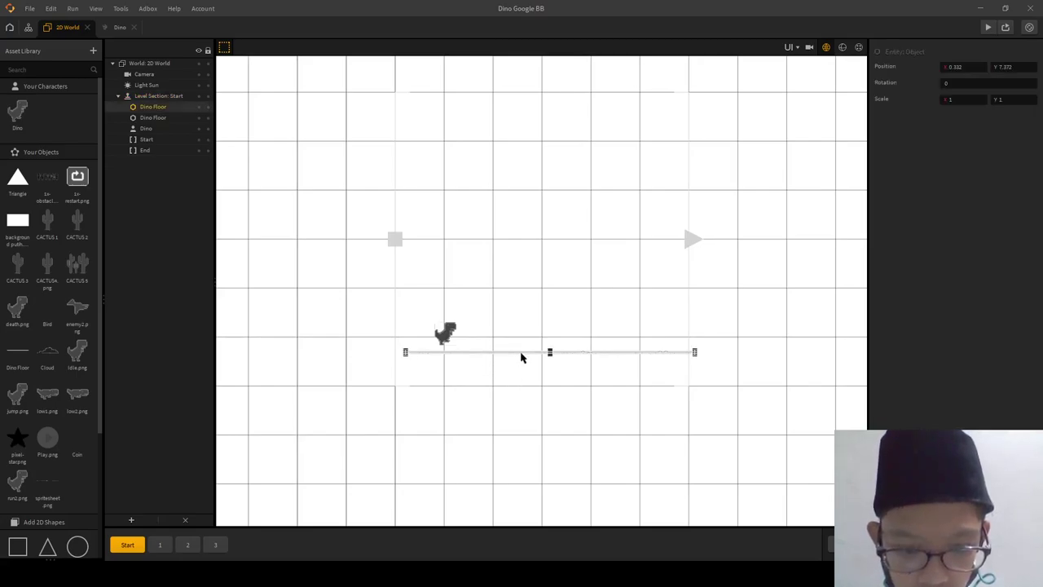
{"action": "key", "text": "ctrl+d"}
{"action": "key", "text": "ctrl+d"}
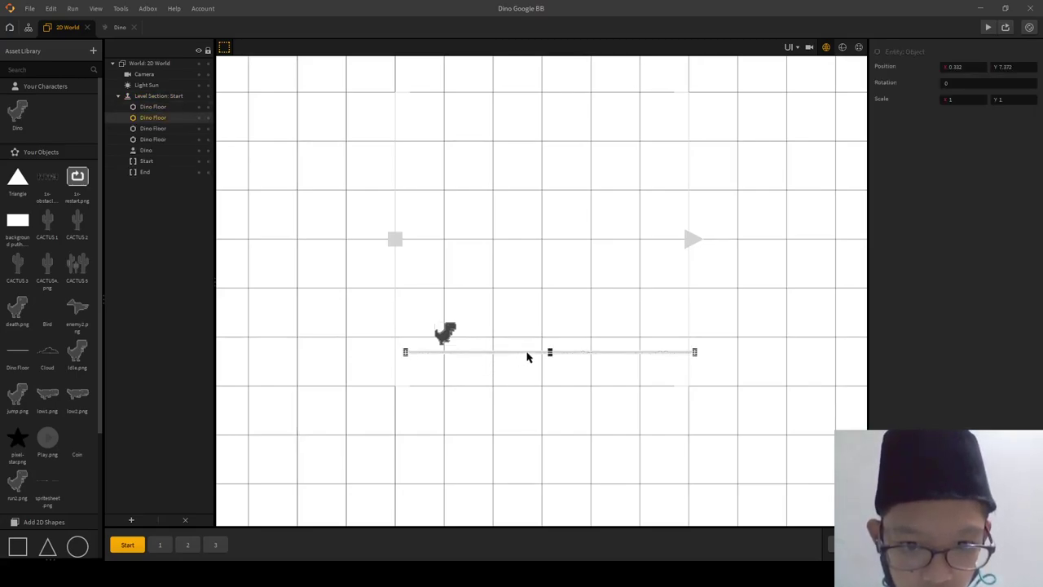
- Offset three of the overlapping Dino Floor pieces vertically to Y 7.572, Y 7.472 and Y 7.272, keeping X at 0.332
{"action": "left_click", "coordinate": [526, 352]}
{"action": "left_click", "coordinate": [526, 355]}
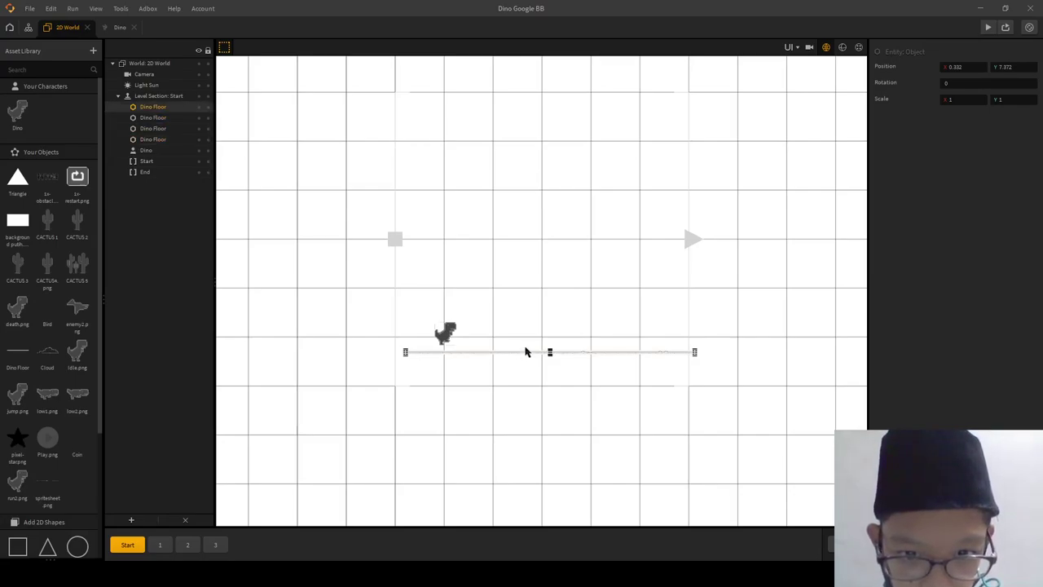
{"action": "left_click_drag", "start_coordinate": [526, 356], "coordinate": [526, 353]}
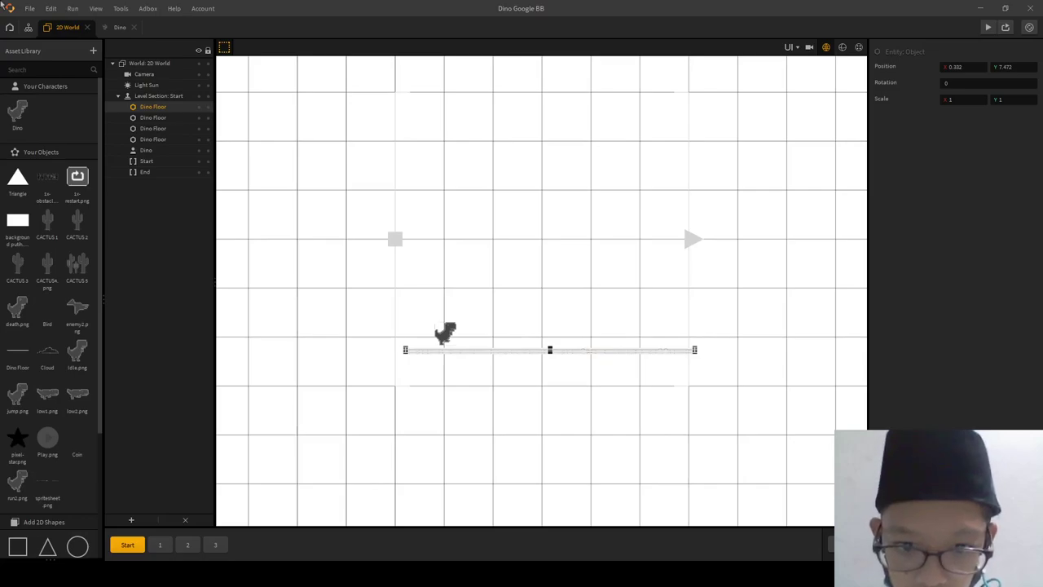
{"action": "key", "text": "Up"}
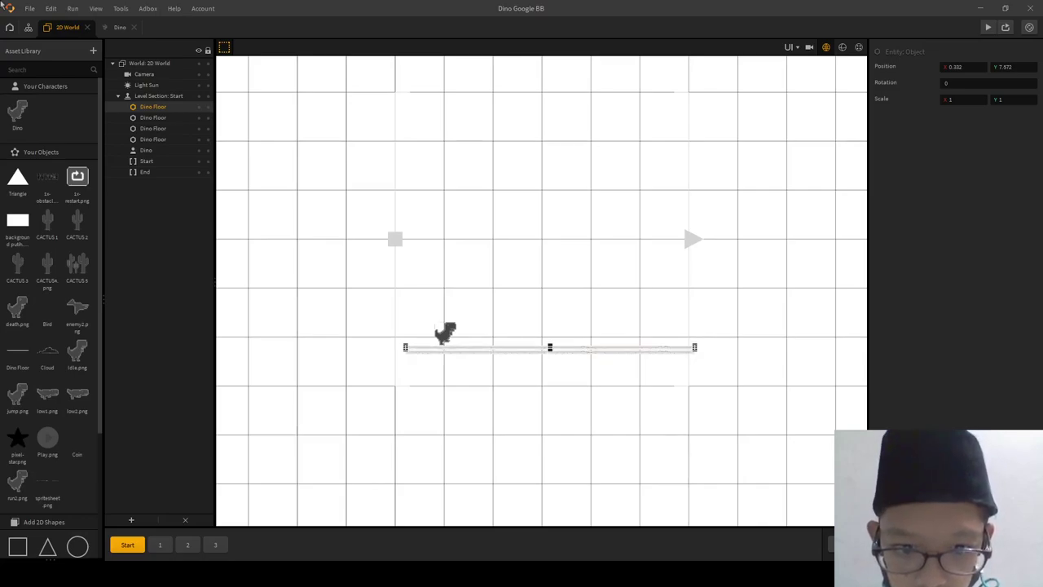
{"action": "left_click", "coordinate": [461, 357]}
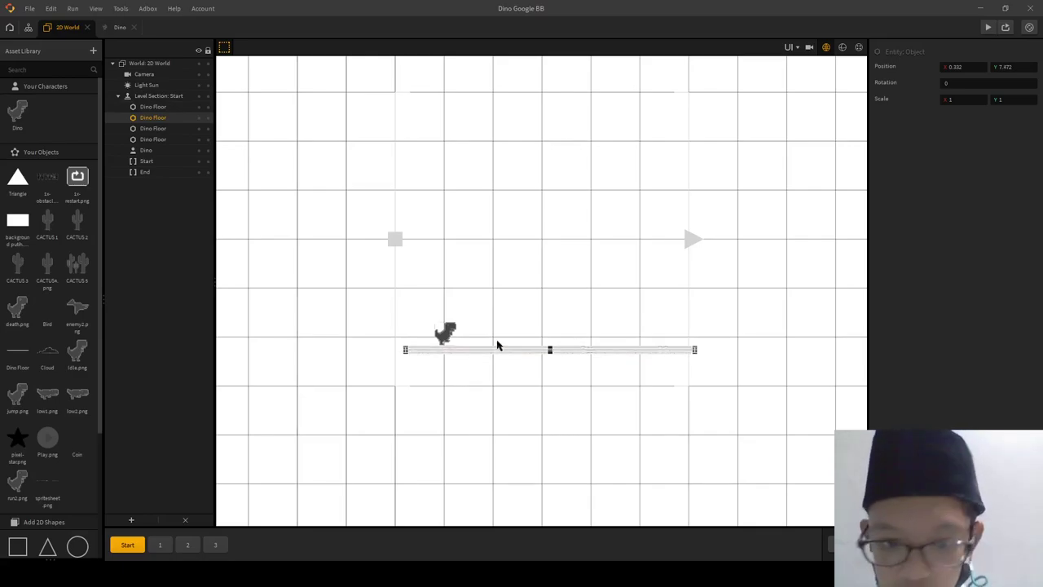
{"action": "left_click", "coordinate": [497, 357]}
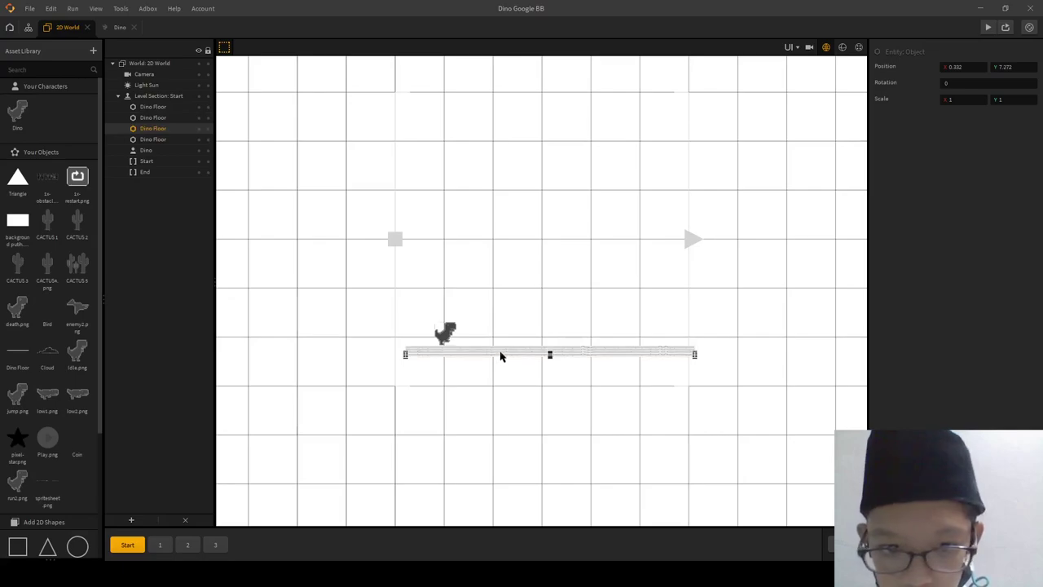
- Move the uppermost Dino Floor piece to Y 7.528 and shift the piece just below it to X 0.276
{"action": "left_click", "coordinate": [500, 353]}
{"action": "left_click", "coordinate": [515, 352]}
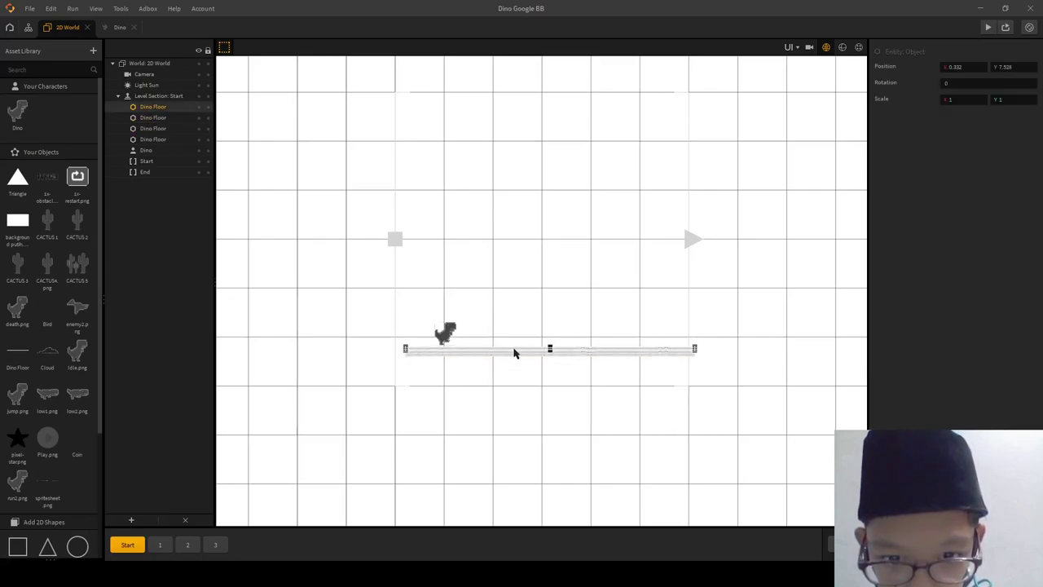
{"action": "left_click", "coordinate": [519, 375]}
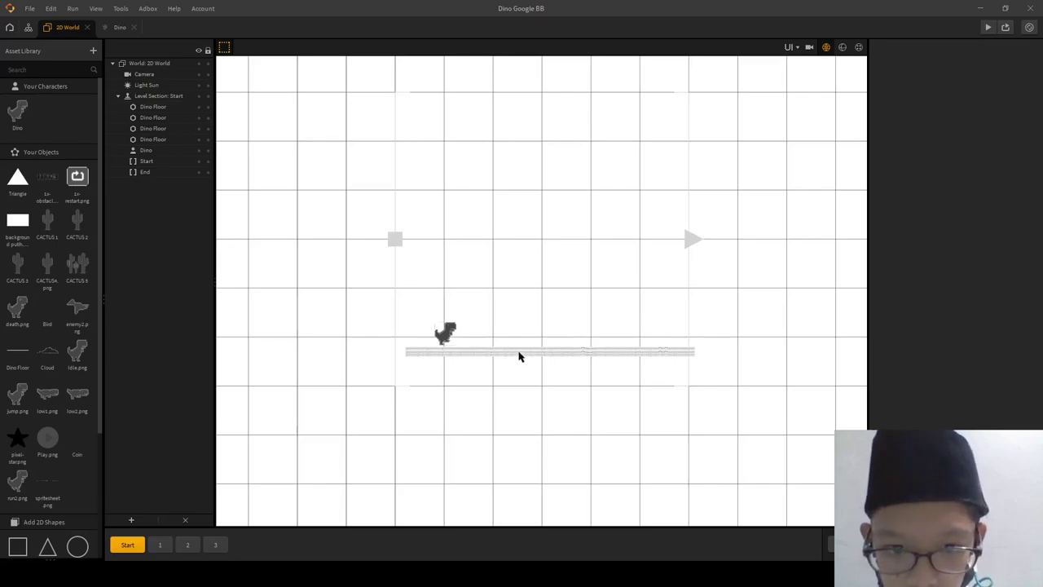
{"action": "left_click", "coordinate": [520, 355]}
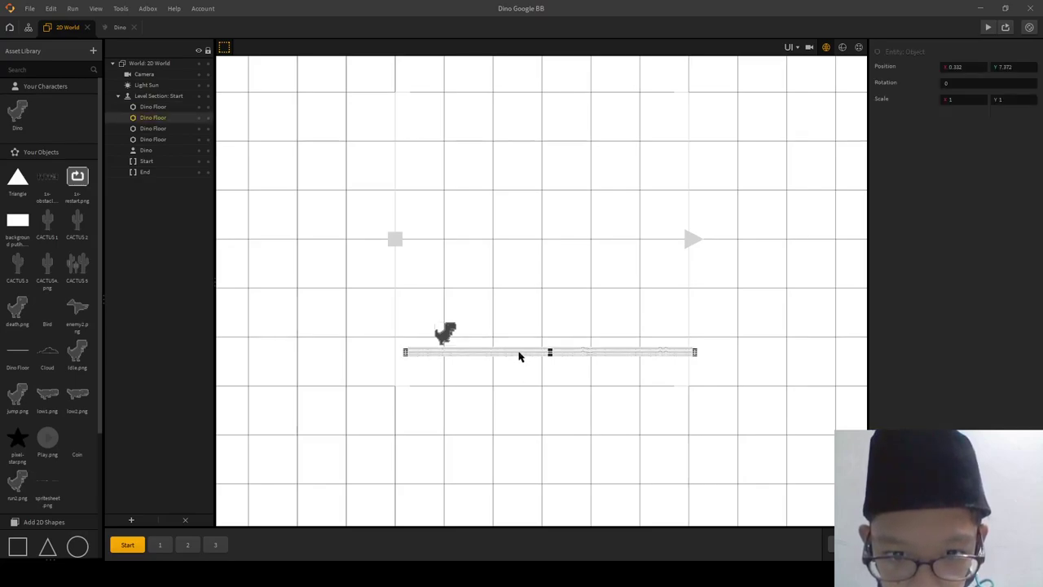
{"action": "left_click_drag", "start_coordinate": [518, 356], "coordinate": [519, 355]}
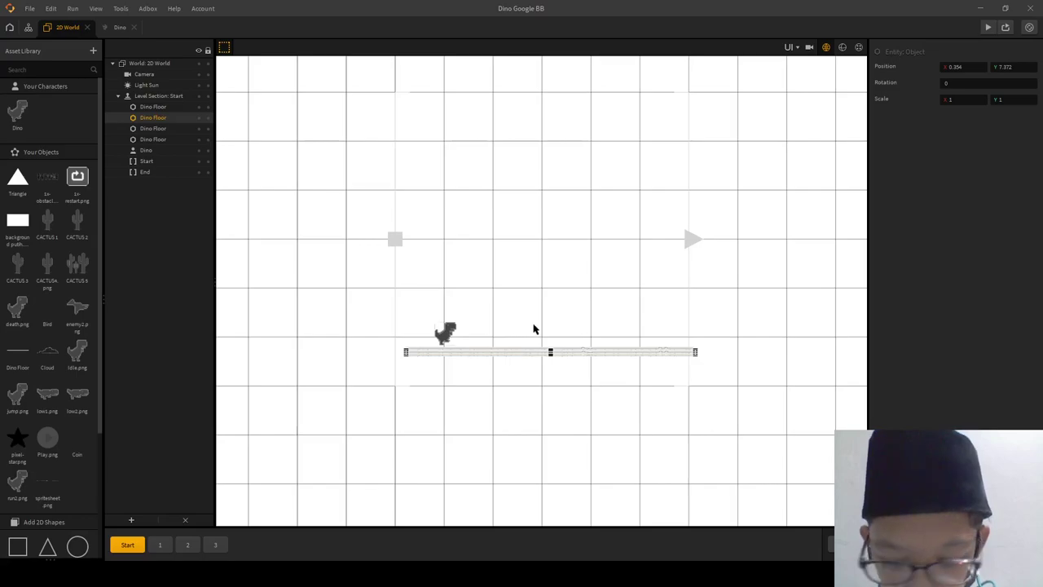
{"action": "key", "text": "Left"}
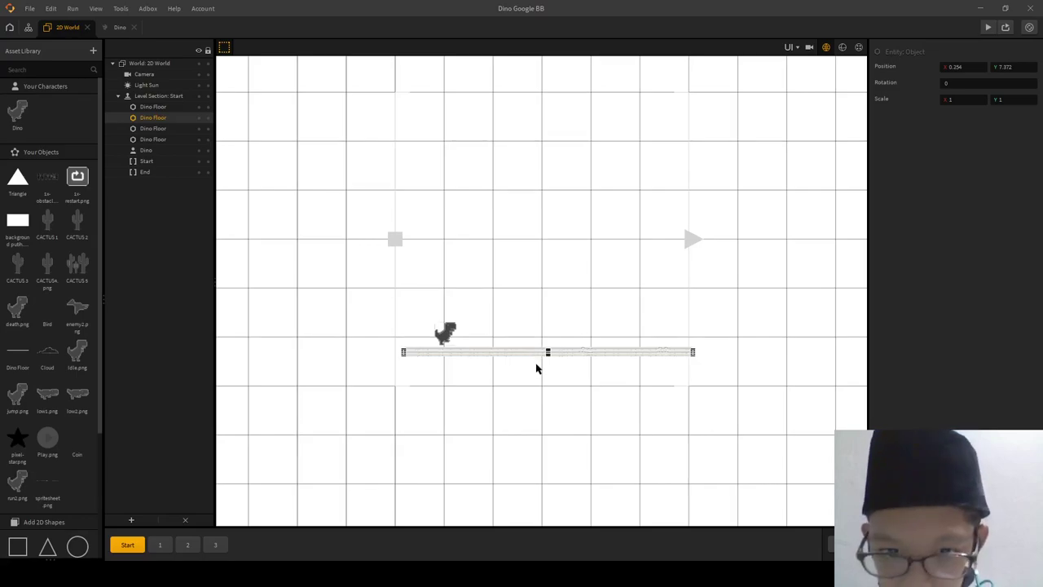
{"action": "left_click_drag", "start_coordinate": [533, 356], "coordinate": [534, 356]}
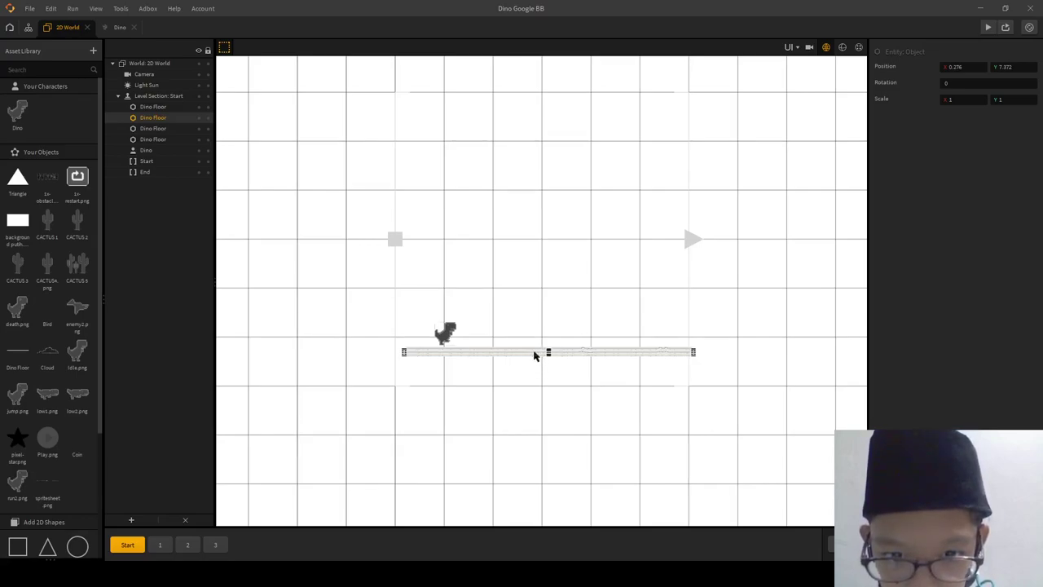
{"action": "left_click", "coordinate": [550, 363]}
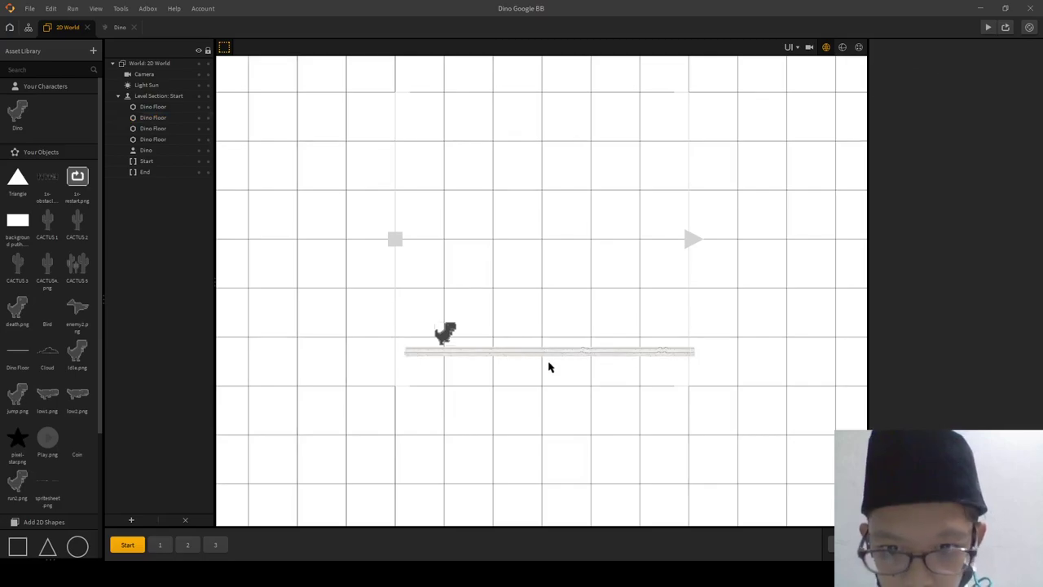
- Stretch all four Dino Floor pieces together horizontally beyond both ends of the section to an X scale of 2.509
{"action": "left_click", "coordinate": [549, 354]}
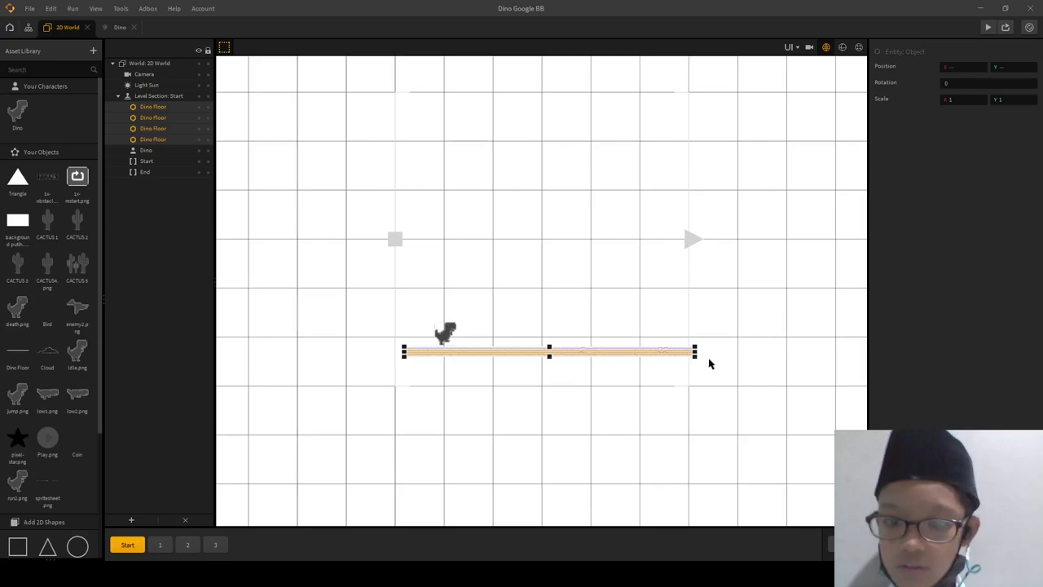
{"action": "left_click_drag", "start_coordinate": [695, 352], "coordinate": [873, 343]}
{"action": "left_click_drag", "start_coordinate": [794, 353], "coordinate": [724, 351]}
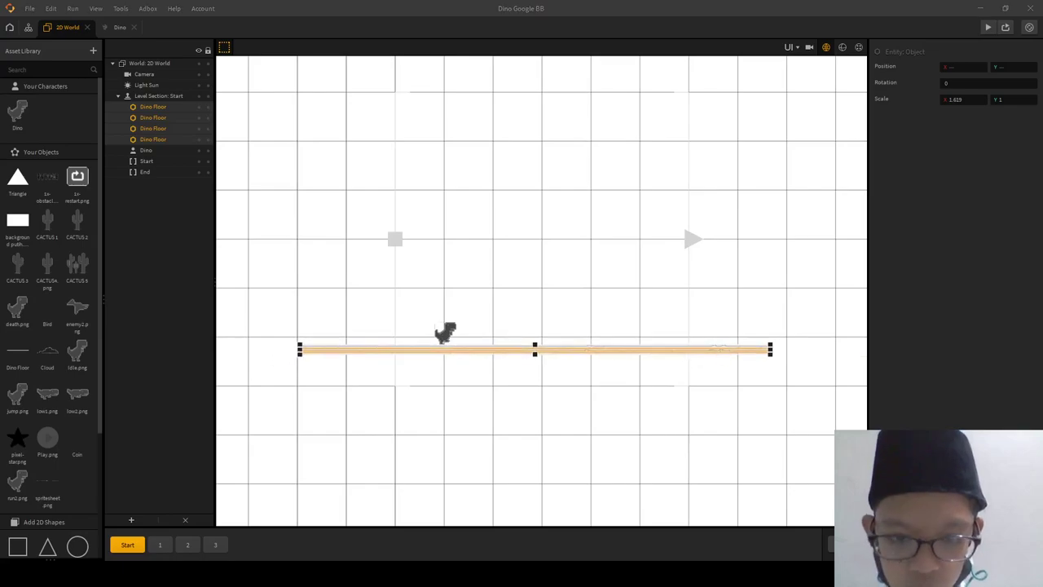
{"action": "scroll", "coordinate": [714, 342], "scroll_direction": "down", "scroll_amount": 2}
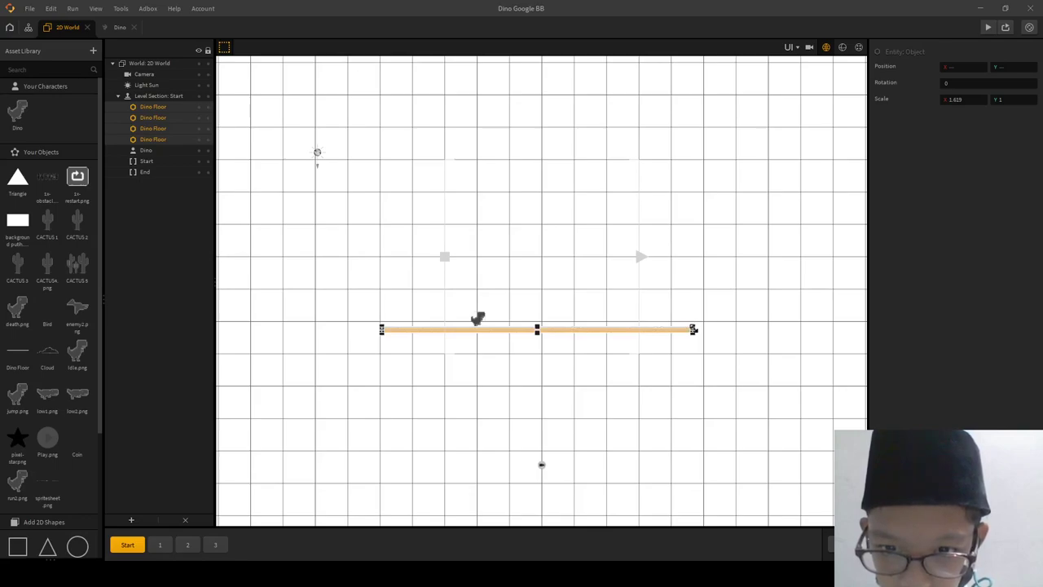
{"action": "left_click_drag", "start_coordinate": [693, 329], "coordinate": [762, 327]}
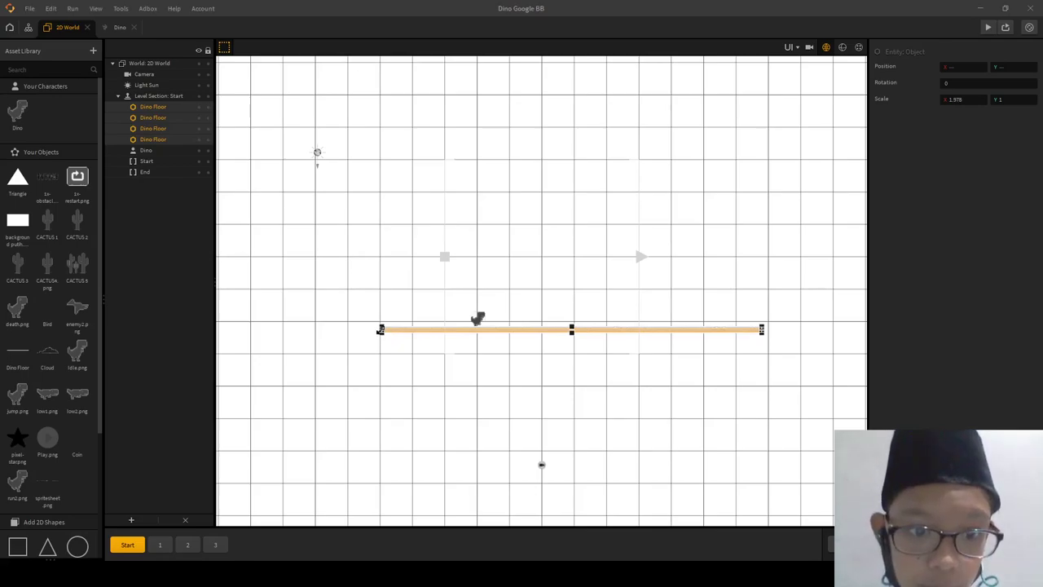
{"action": "left_click_drag", "start_coordinate": [382, 329], "coordinate": [283, 329]}
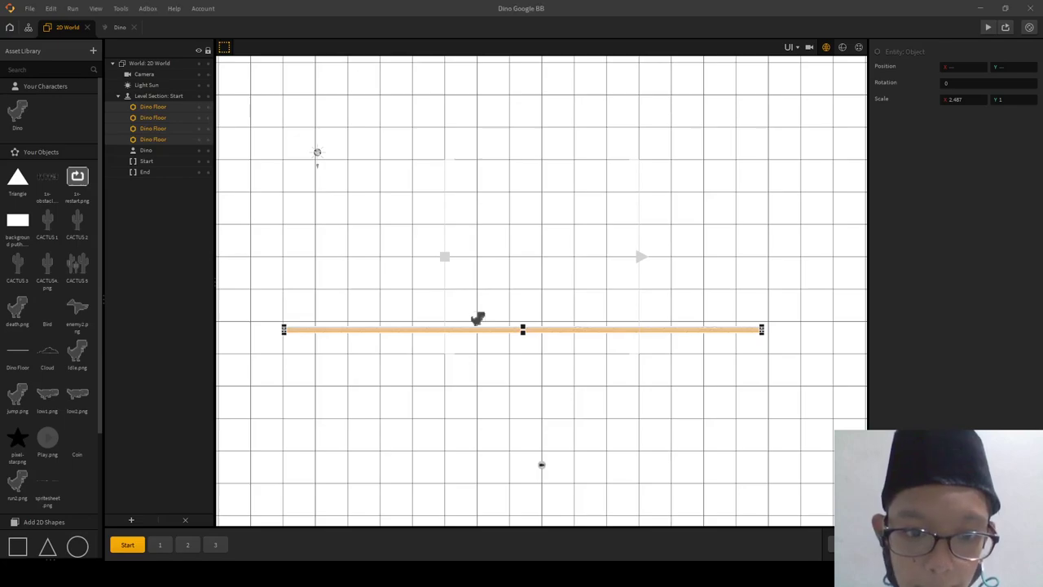
{"action": "left_click_drag", "start_coordinate": [283, 329], "coordinate": [280, 329]}
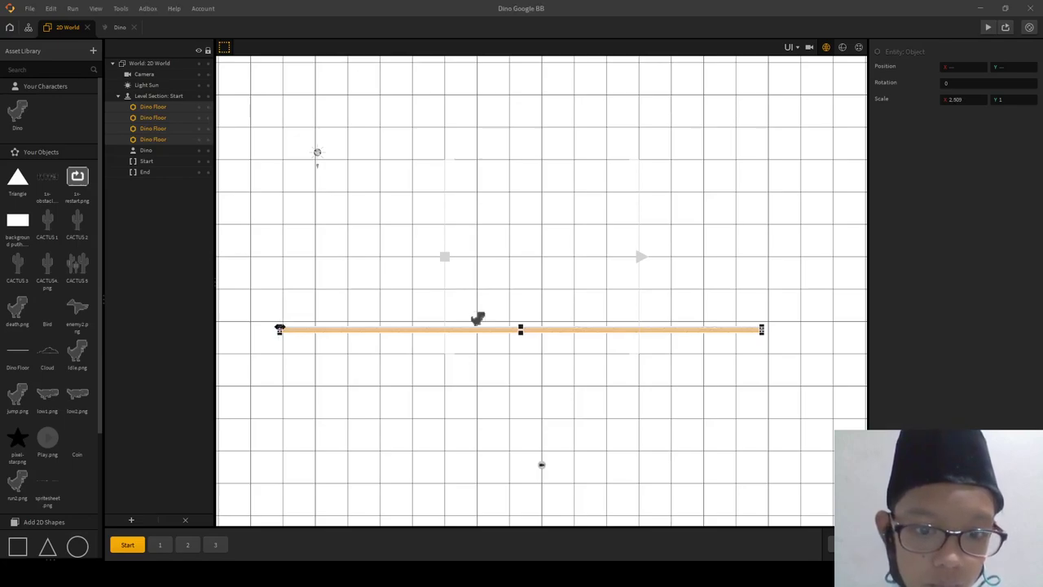
{"action": "scroll", "coordinate": [279, 329], "scroll_direction": "up", "scroll_amount": 1}
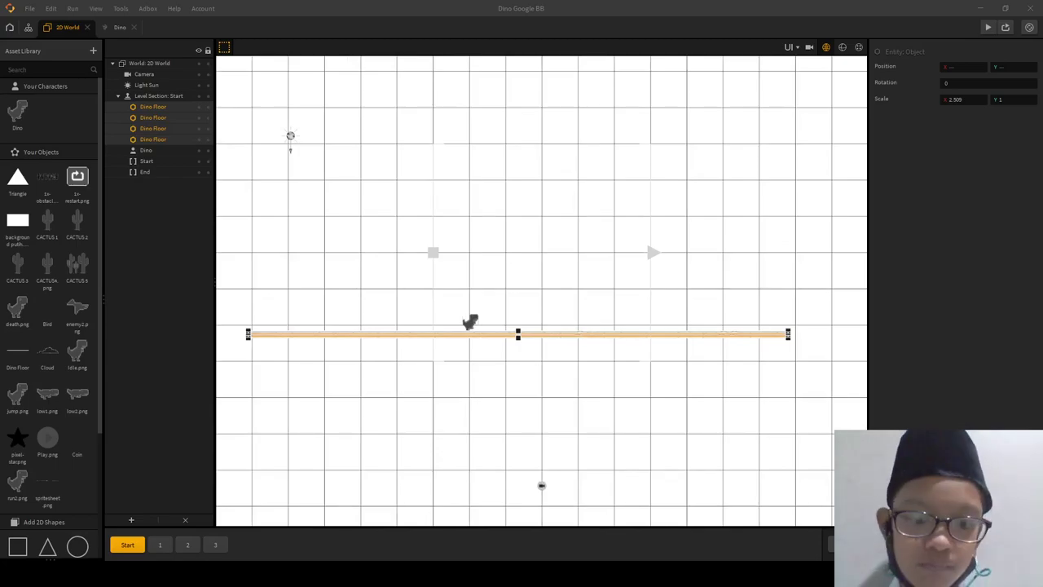
{"action": "scroll", "coordinate": [552, 299], "scroll_direction": "down", "scroll_amount": 4}
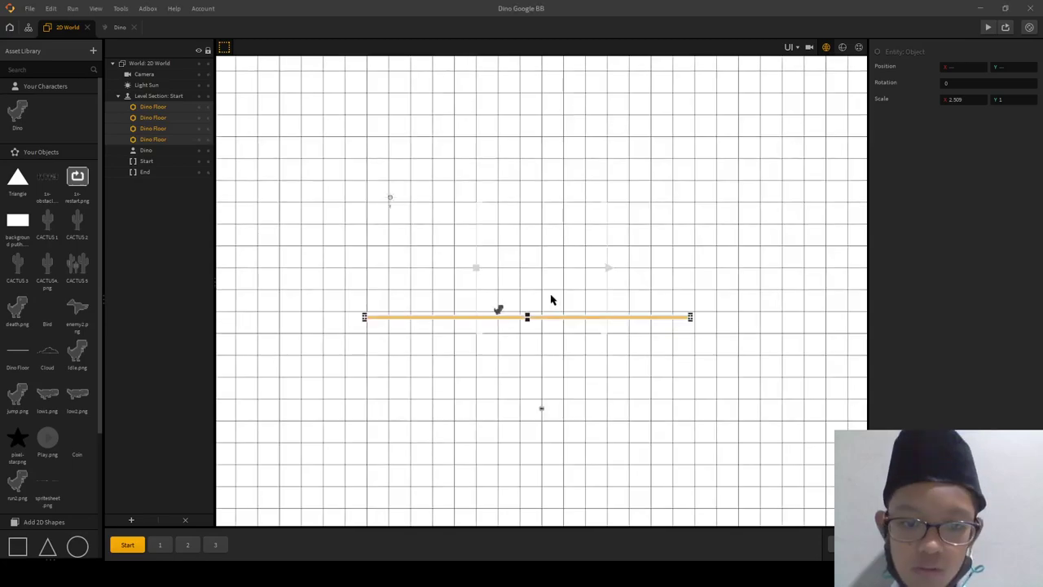
{"action": "scroll", "coordinate": [551, 300], "scroll_direction": "up", "scroll_amount": 3}
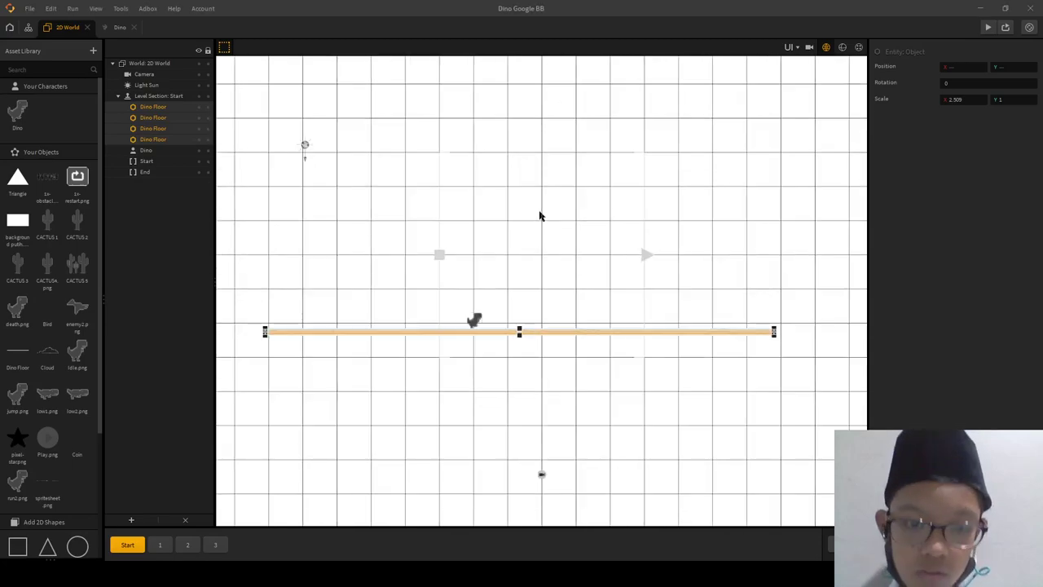
- Review the Dino character's Start physics, collision and Move settings, with its Animation settings collapsed
{"action": "left_click", "coordinate": [475, 320]}
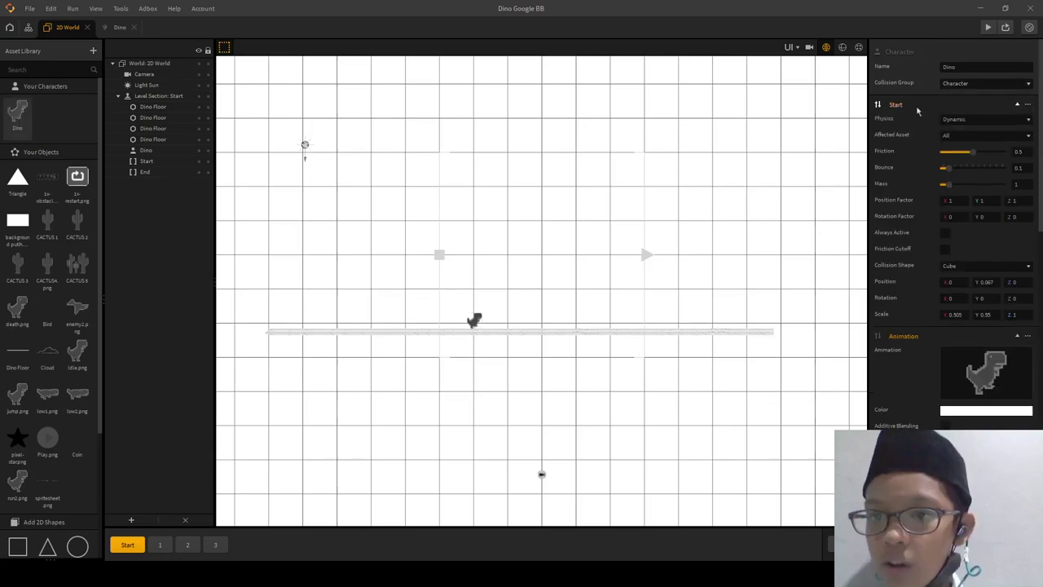
{"action": "left_click", "coordinate": [934, 107]}
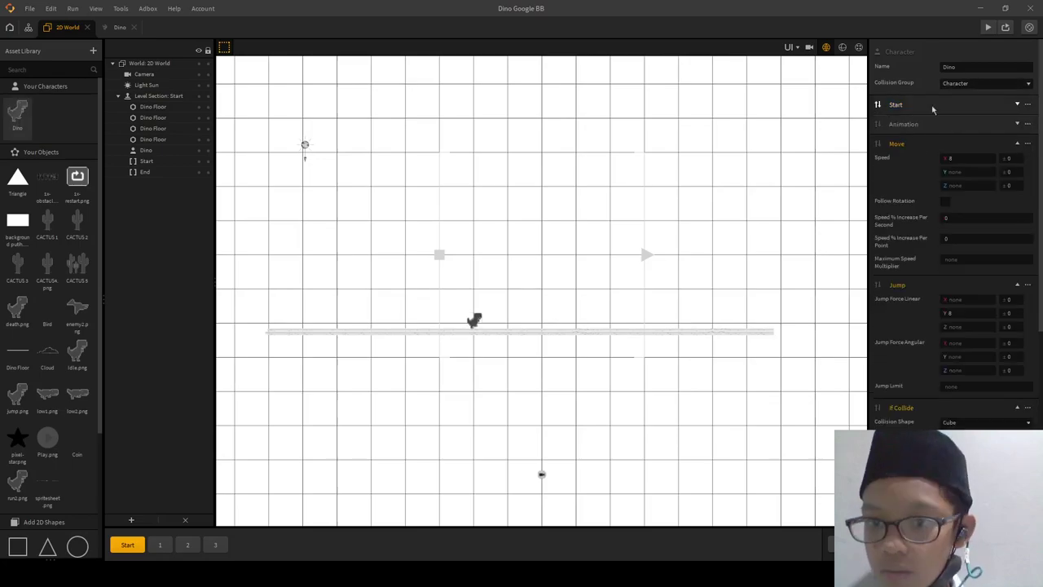
{"action": "left_click", "coordinate": [933, 107]}
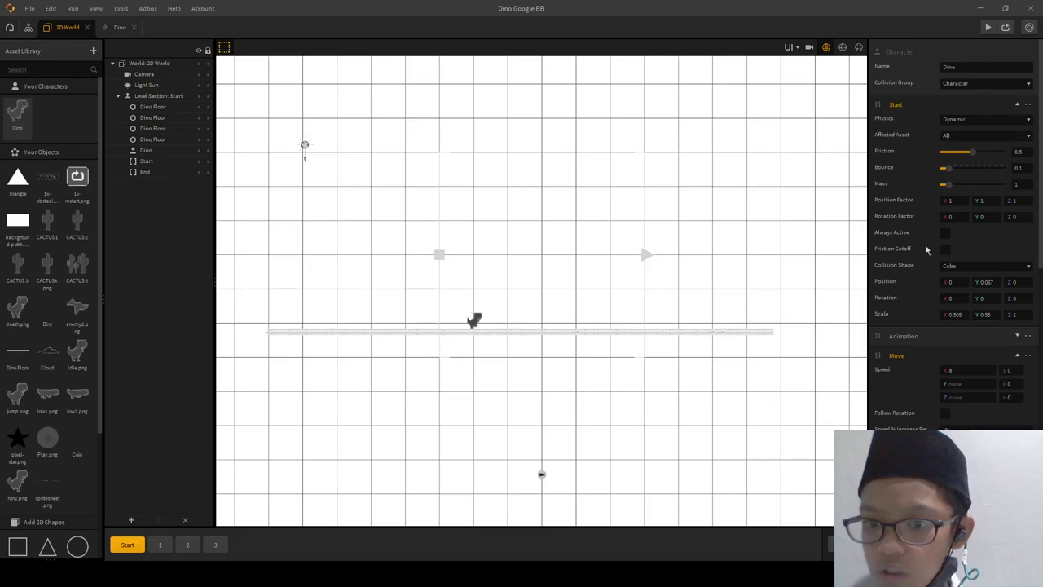
{"action": "scroll", "coordinate": [957, 222], "scroll_direction": "down", "scroll_amount": 1}
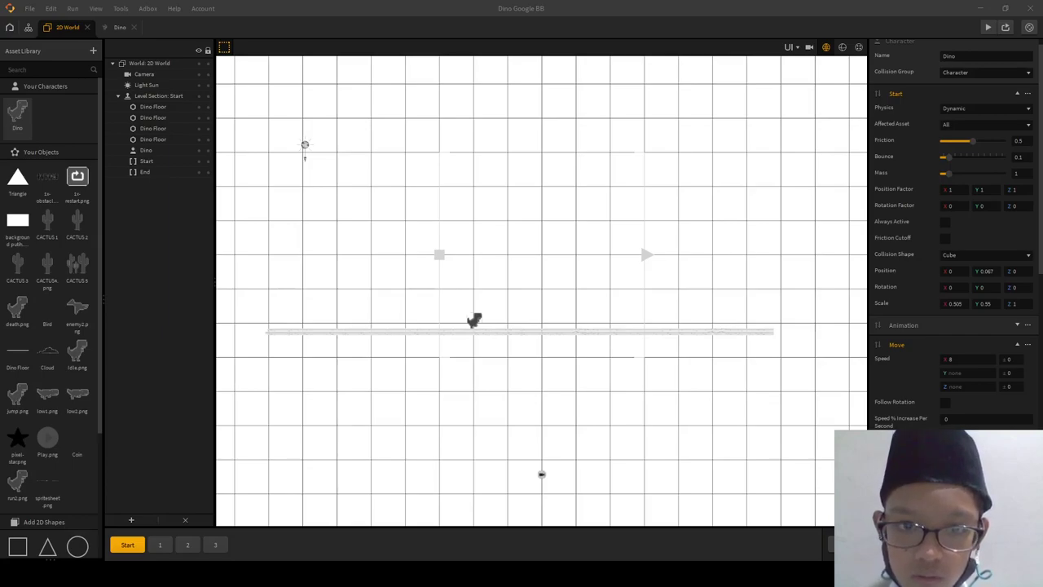
{"action": "scroll", "coordinate": [693, 249], "scroll_direction": "down", "scroll_amount": 2}
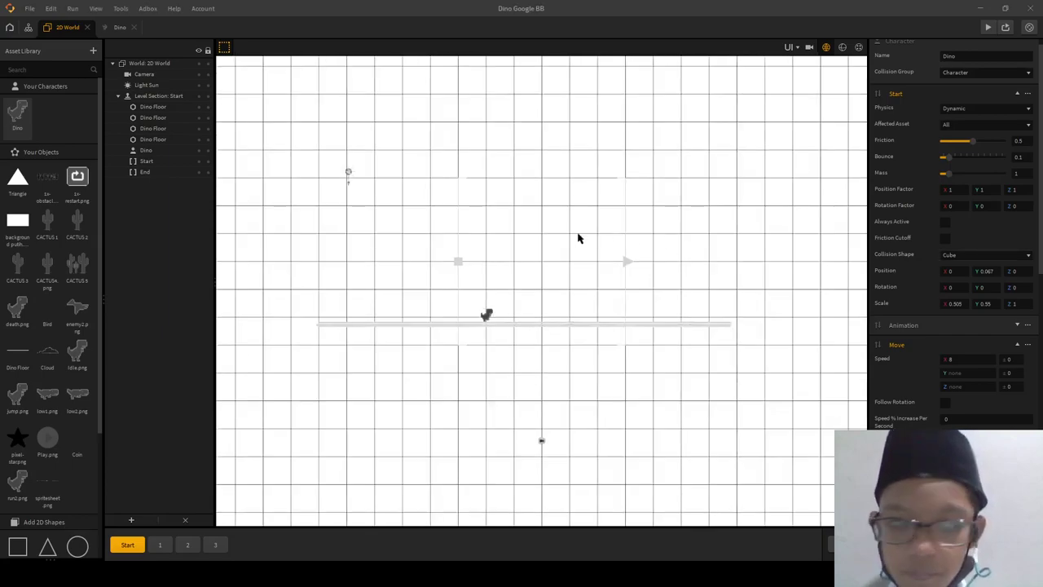
{"action": "scroll", "coordinate": [575, 235], "scroll_direction": "up", "scroll_amount": 3}
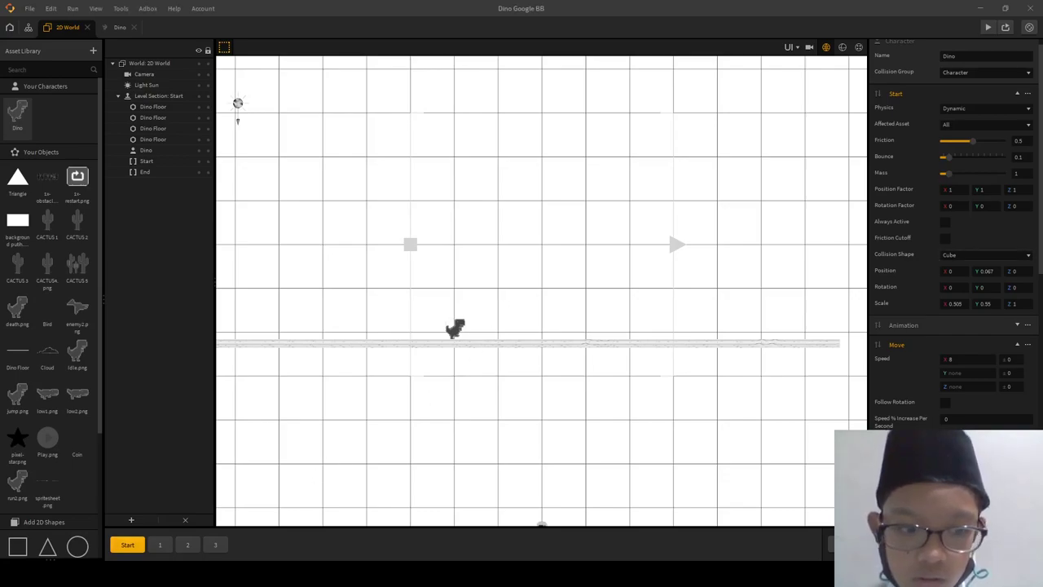
- Delete level sections 1 and 2 from the 2D World
{"action": "left_click", "coordinate": [160, 544]}
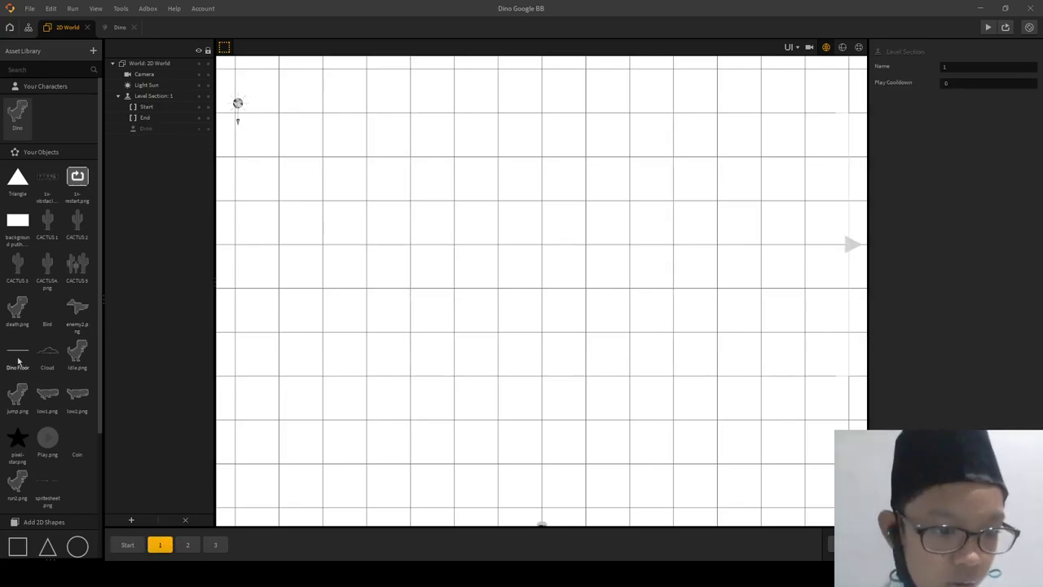
{"action": "left_click", "coordinate": [128, 545]}
{"action": "left_click", "coordinate": [157, 549]}
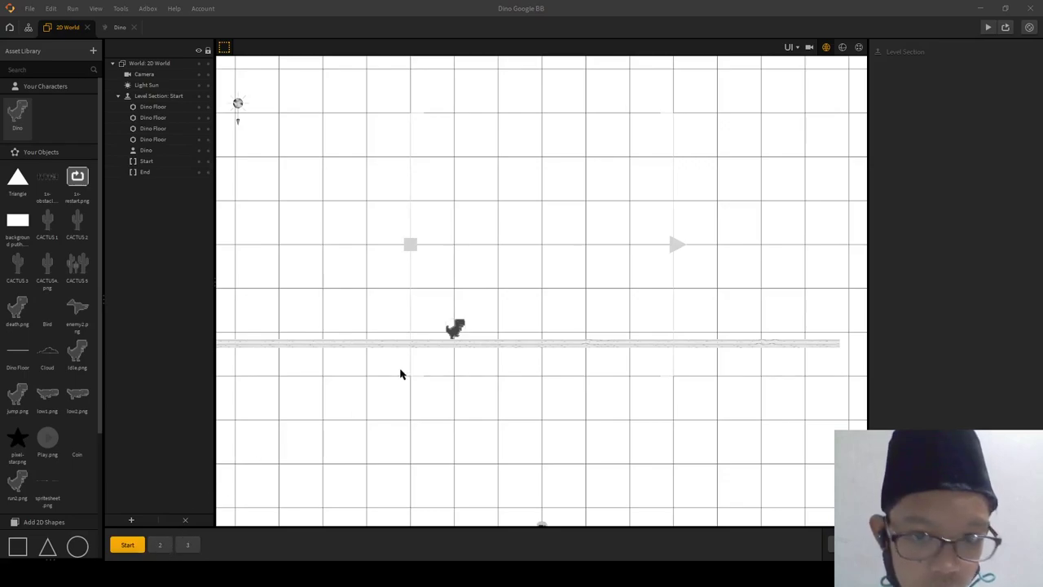
{"action": "left_click", "coordinate": [160, 544]}
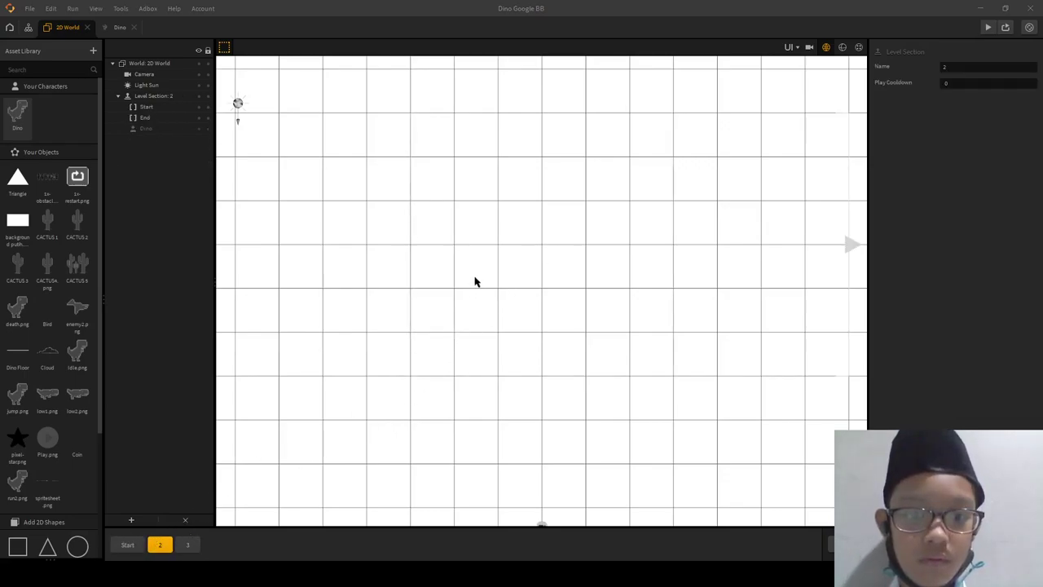
{"action": "key", "text": "Delete"}
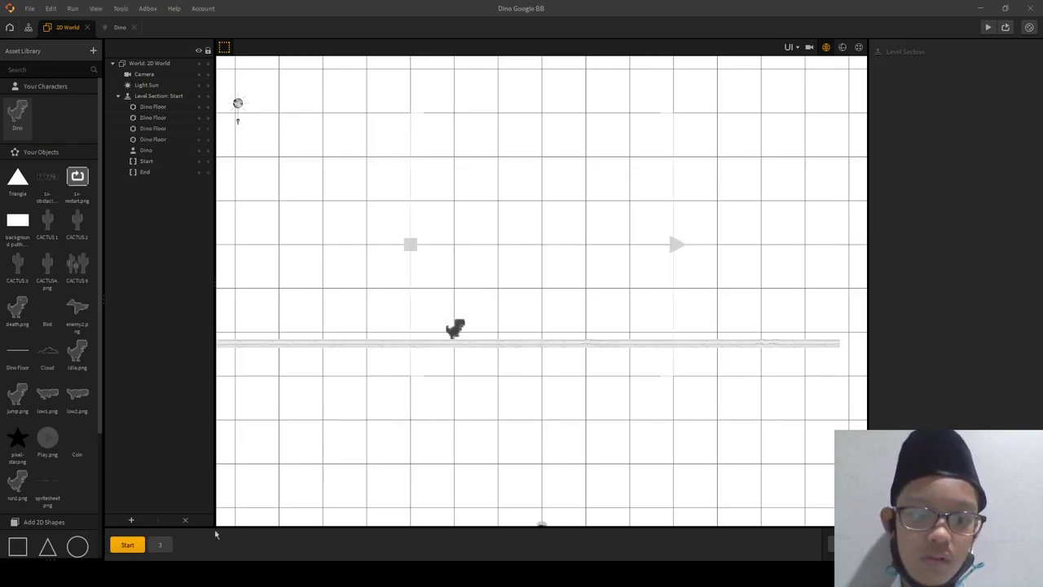
- Delete level section 3 and create a copy of the Start section named 1 without its Dino character
{"action": "left_click", "coordinate": [161, 544]}
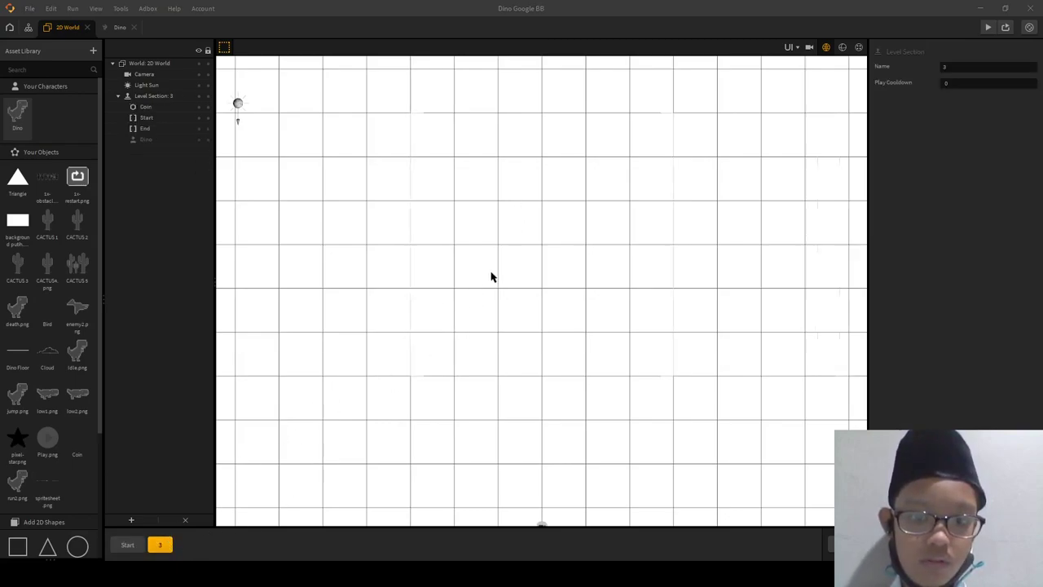
{"action": "key", "text": "Delete"}
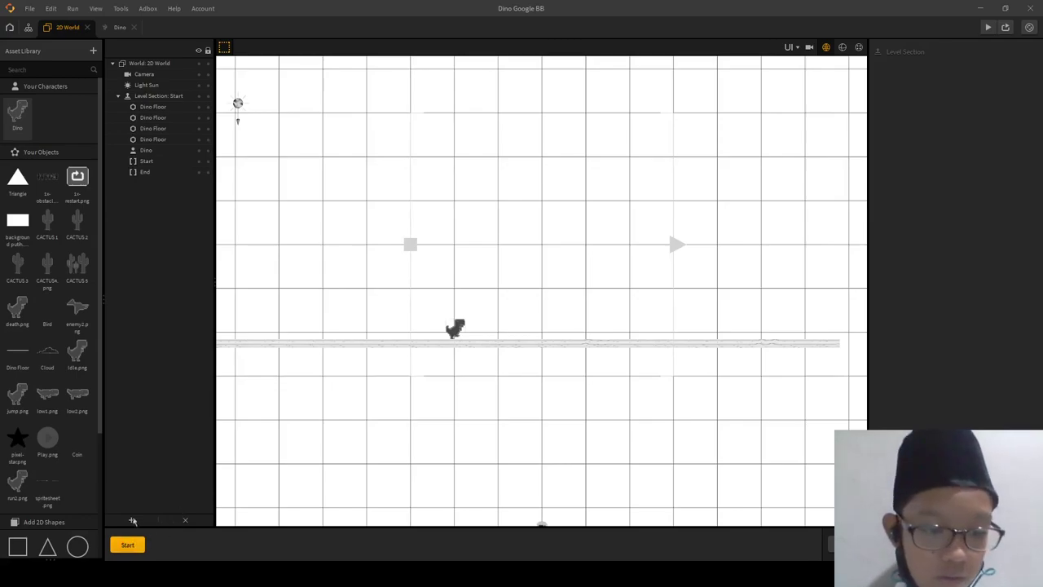
{"action": "left_click", "coordinate": [132, 520]}
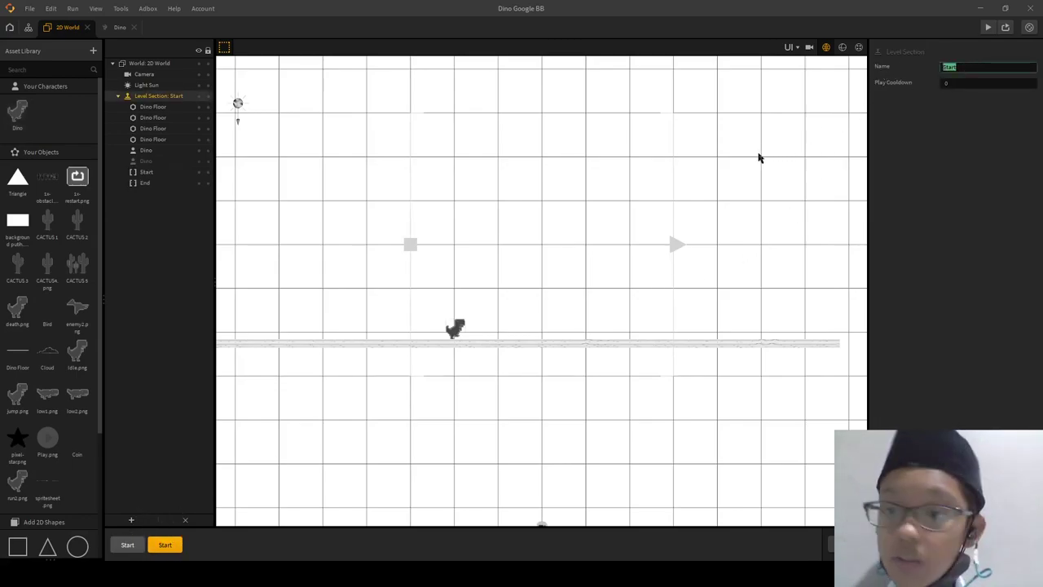
{"action": "type", "text": "1"}
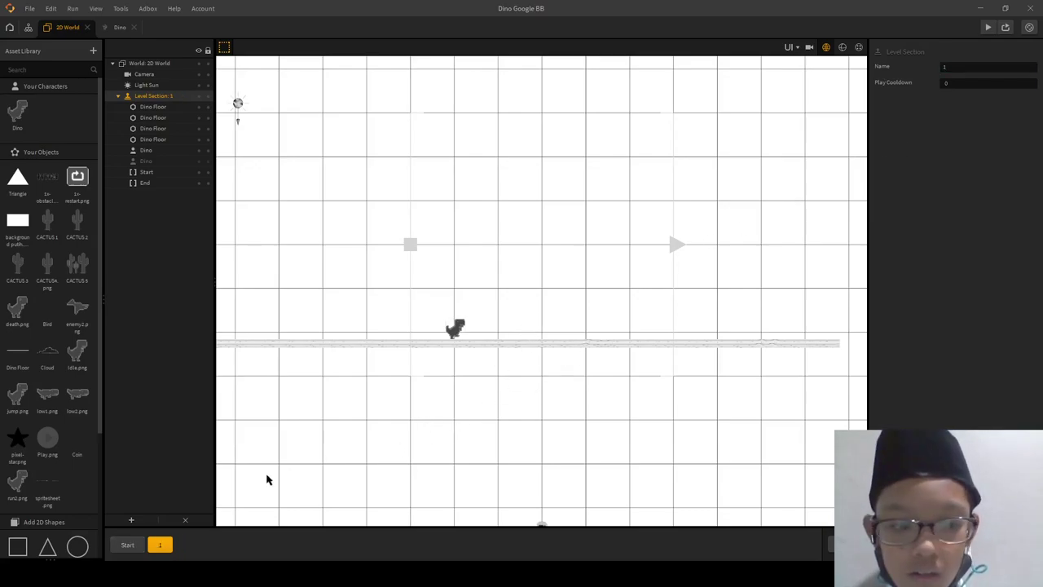
{"action": "left_click", "coordinate": [456, 326]}
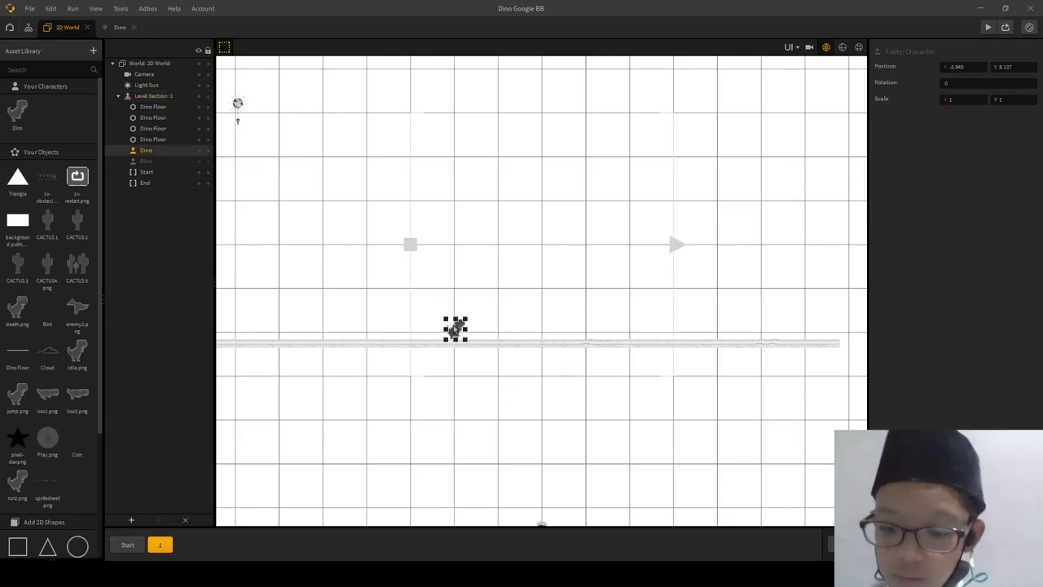
{"action": "key", "text": "Delete"}
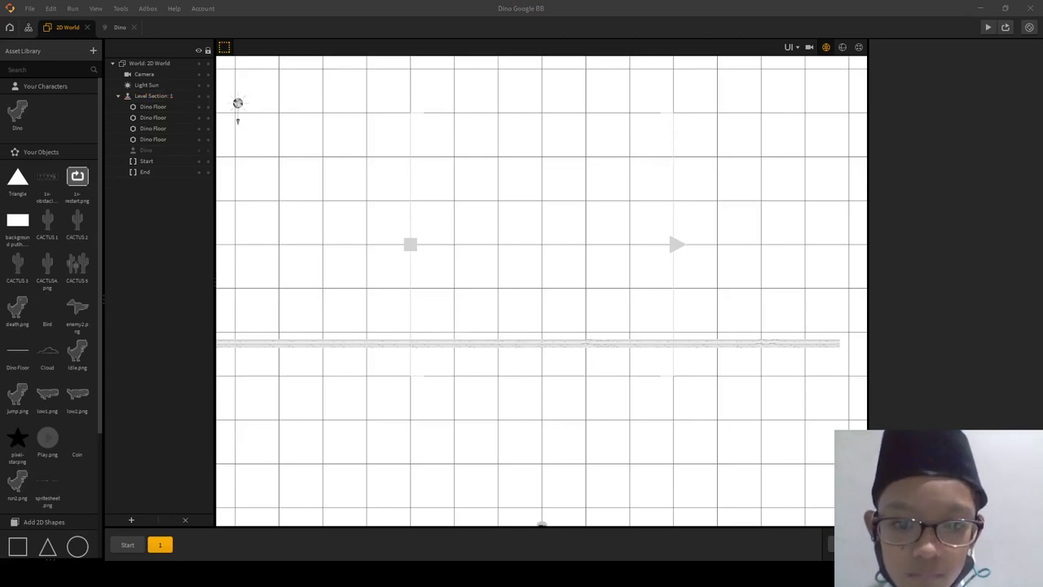
- Undo the Dino removal, the copied section and the deletion of level section 3
{"action": "key", "text": "ctrl+z"}
{"action": "key", "text": "ctrl+z"}
{"action": "key", "text": "ctrl+z"}
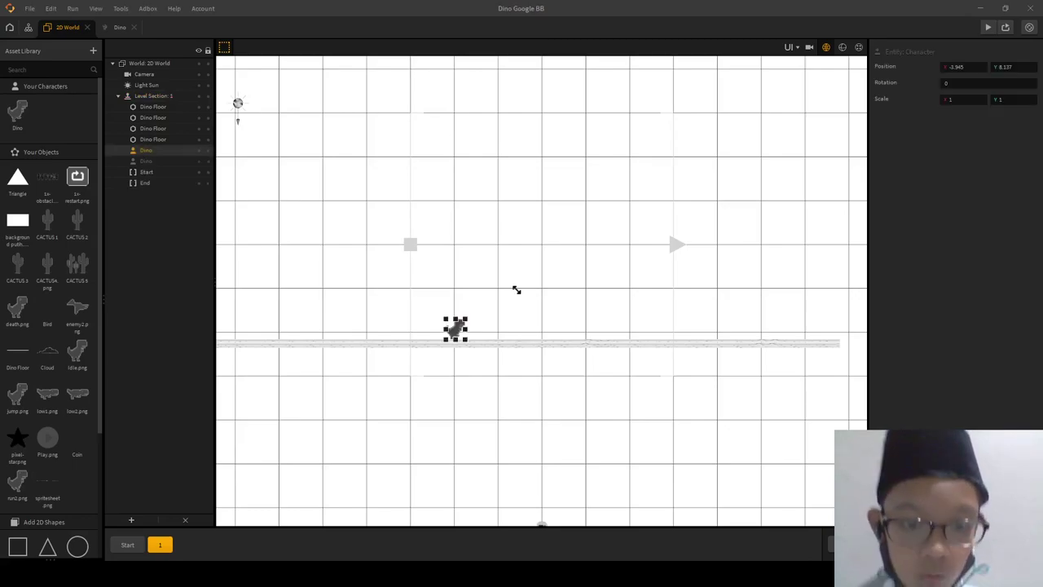
{"action": "key", "text": "ctrl+z"}
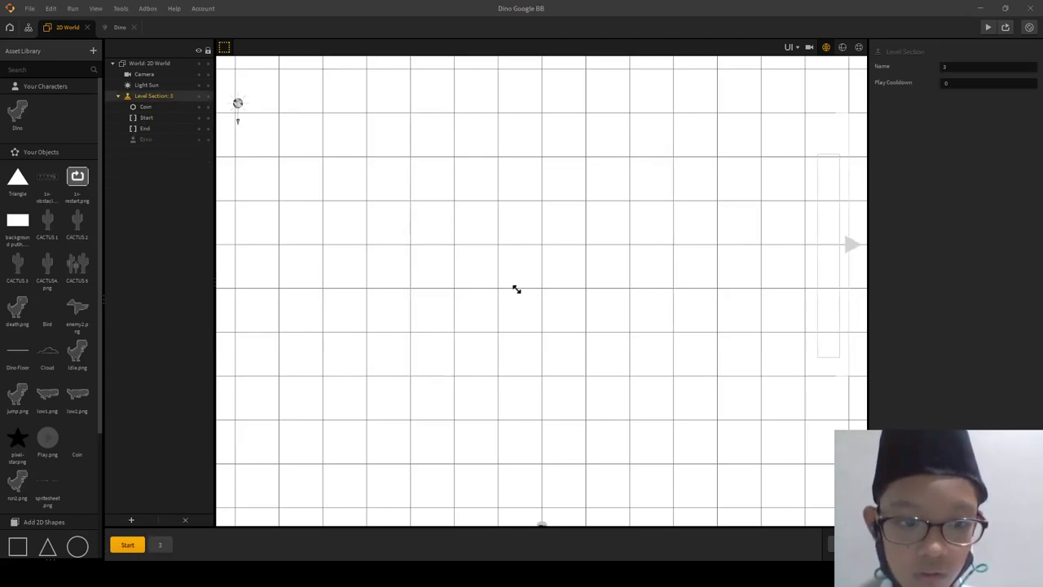
{"action": "scroll", "coordinate": [517, 288], "scroll_direction": "down", "scroll_amount": 3}
{"action": "scroll", "coordinate": [552, 286], "scroll_direction": "up", "scroll_amount": 3}
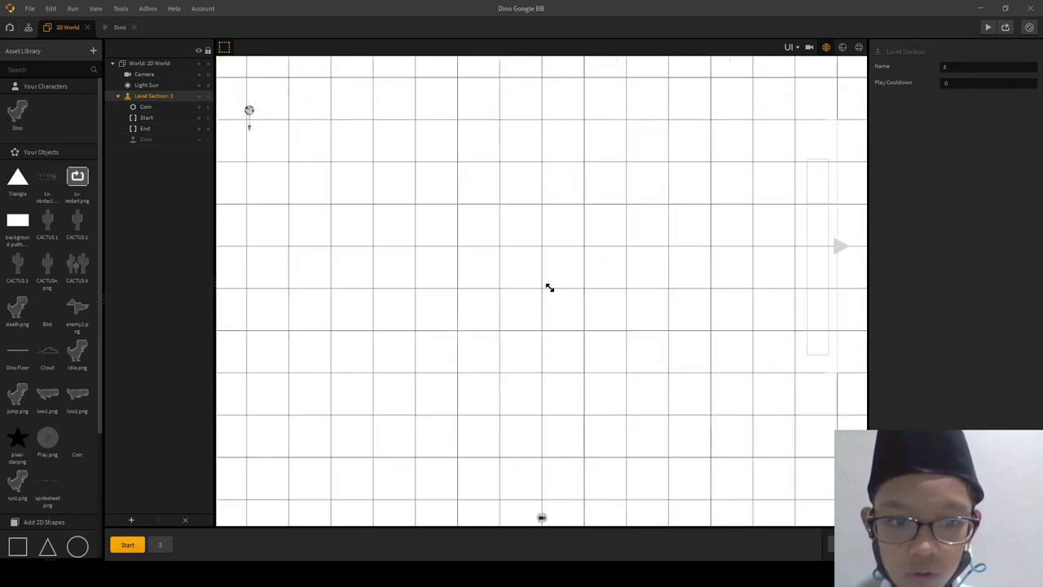
- Delete the coin from level section 3 and rename that section 1
{"action": "scroll", "coordinate": [549, 287], "scroll_direction": "up", "scroll_amount": 1}
{"action": "scroll", "coordinate": [303, 334], "scroll_direction": "down", "scroll_amount": 2}
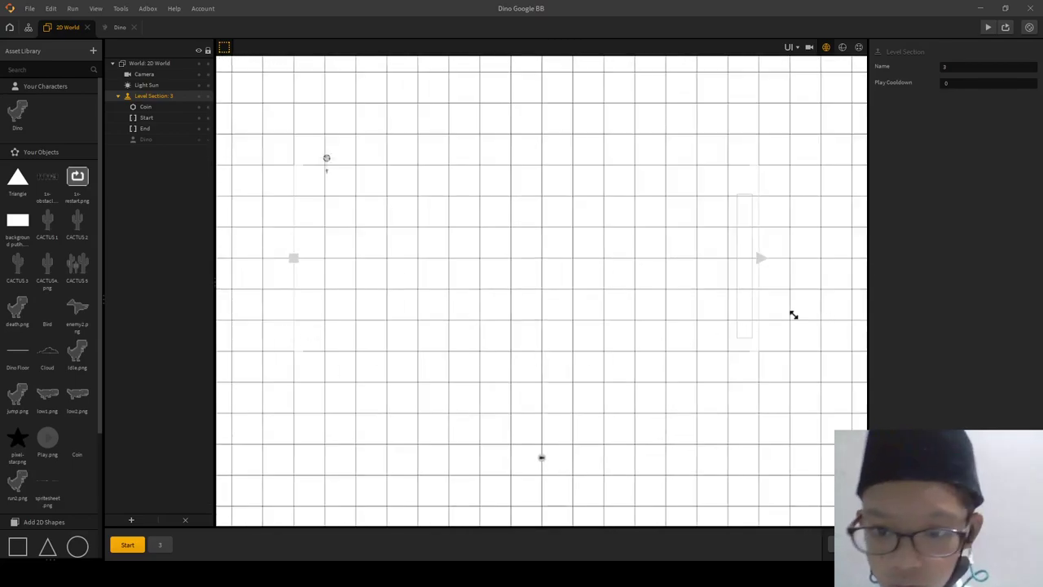
{"action": "left_click", "coordinate": [738, 334]}
{"action": "key", "text": "Delete"}
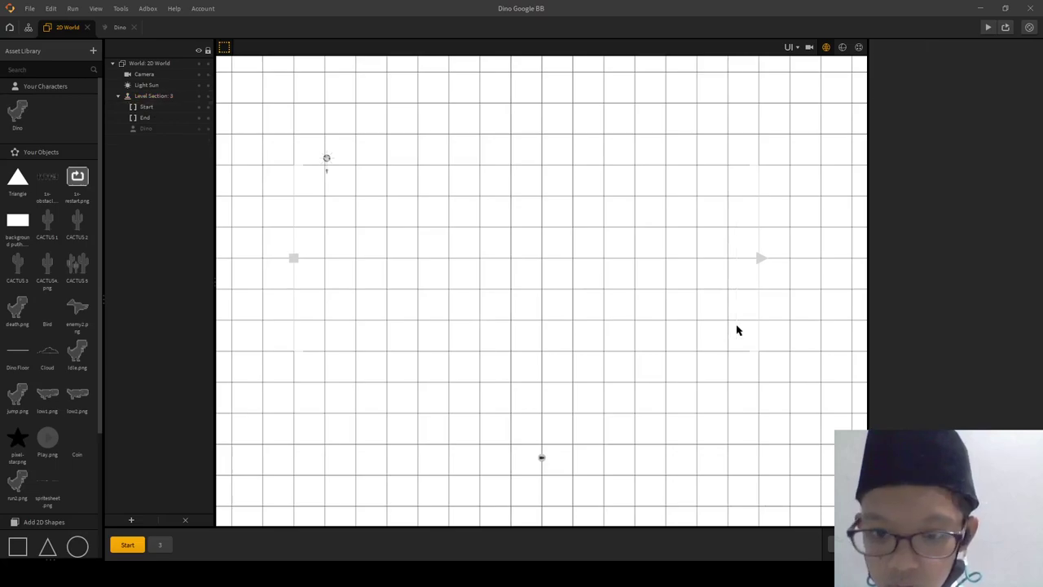
{"action": "left_click", "coordinate": [160, 544]}
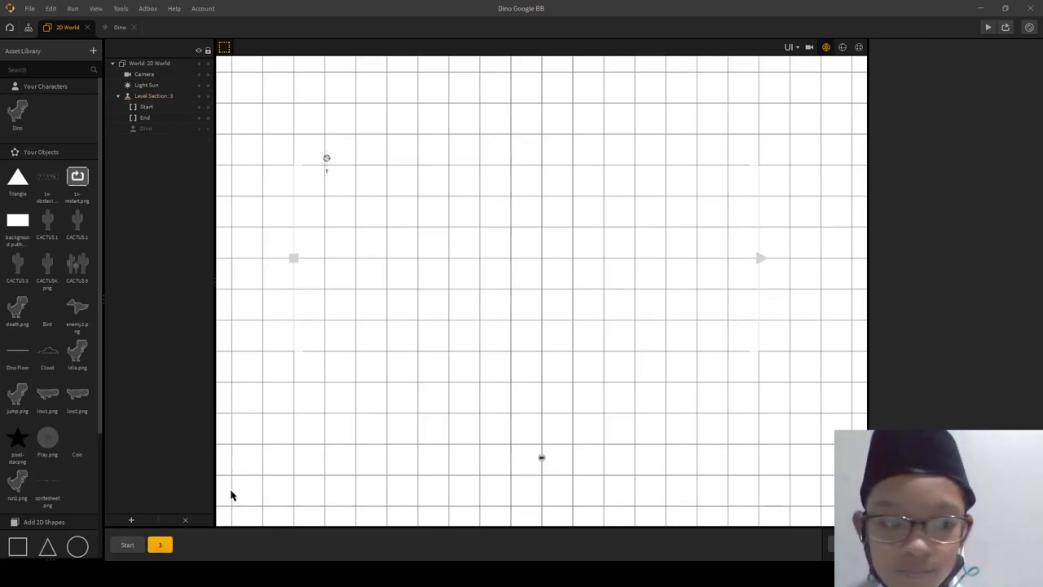
{"action": "left_click", "coordinate": [161, 544]}
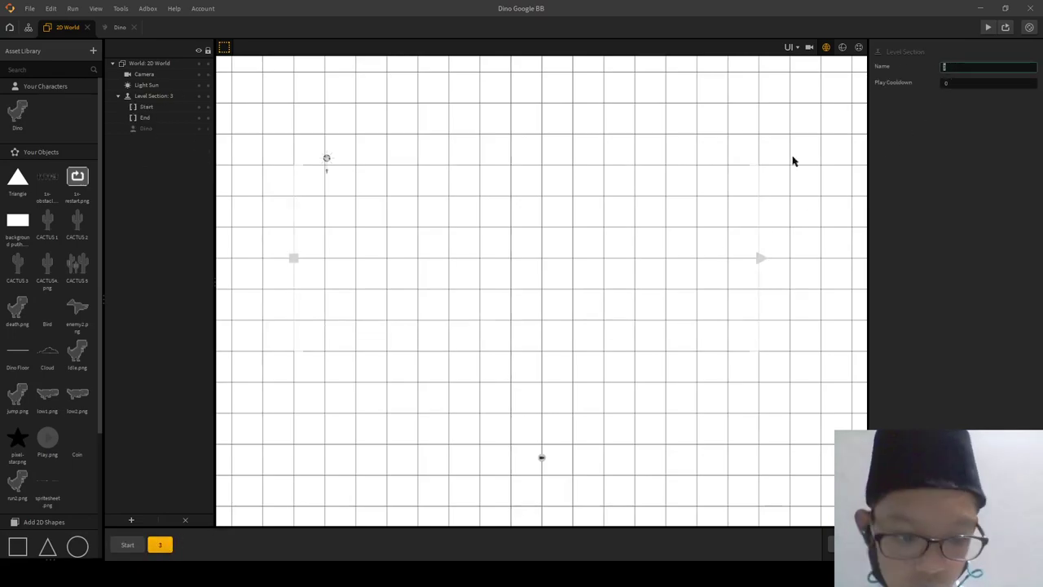
- Copy the four Dino Floor pieces from the Start section into level section 1
{"action": "left_click", "coordinate": [128, 544]}
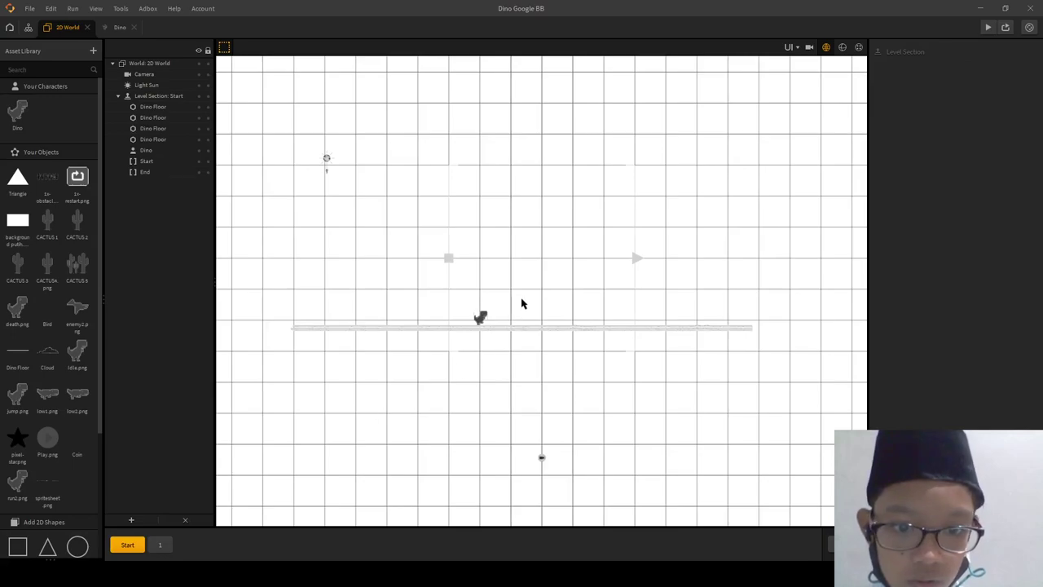
{"action": "left_click_drag", "start_coordinate": [521, 303], "coordinate": [507, 370]}
{"action": "left_click", "coordinate": [525, 364]}
{"action": "left_click", "coordinate": [550, 326]}
{"action": "left_click", "coordinate": [552, 328]}
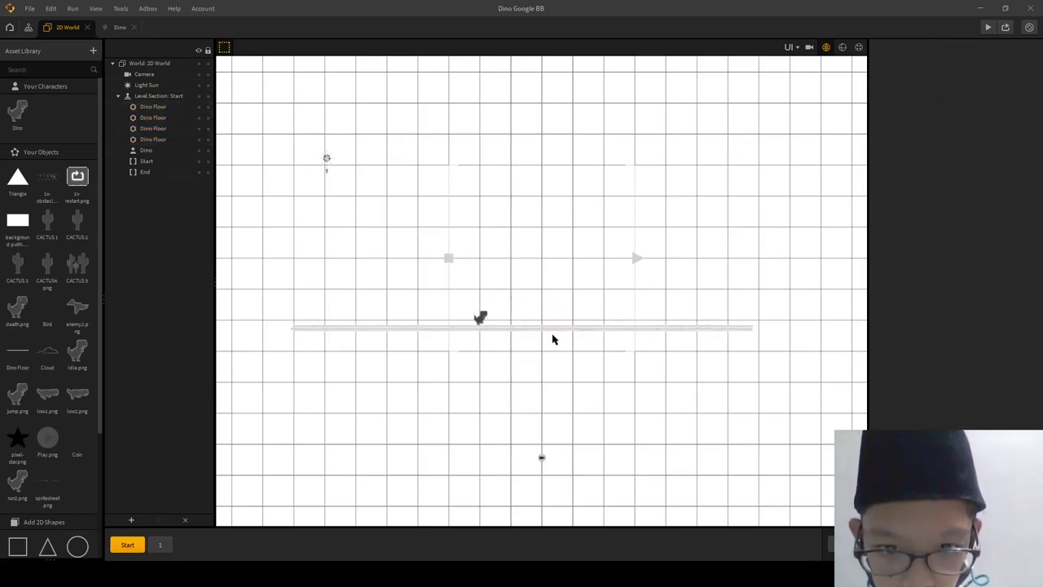
{"action": "left_click", "coordinate": [557, 323]}
{"action": "scroll", "coordinate": [559, 330], "scroll_direction": "up", "scroll_amount": 1}
{"action": "scroll", "coordinate": [562, 346], "scroll_direction": "up", "scroll_amount": 2}
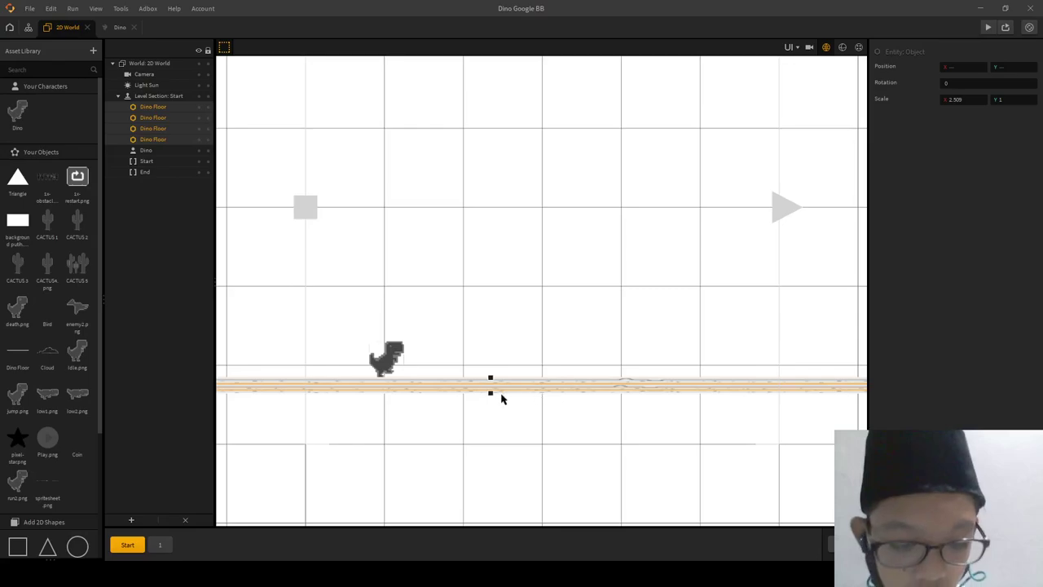
{"action": "left_click", "coordinate": [160, 545]}
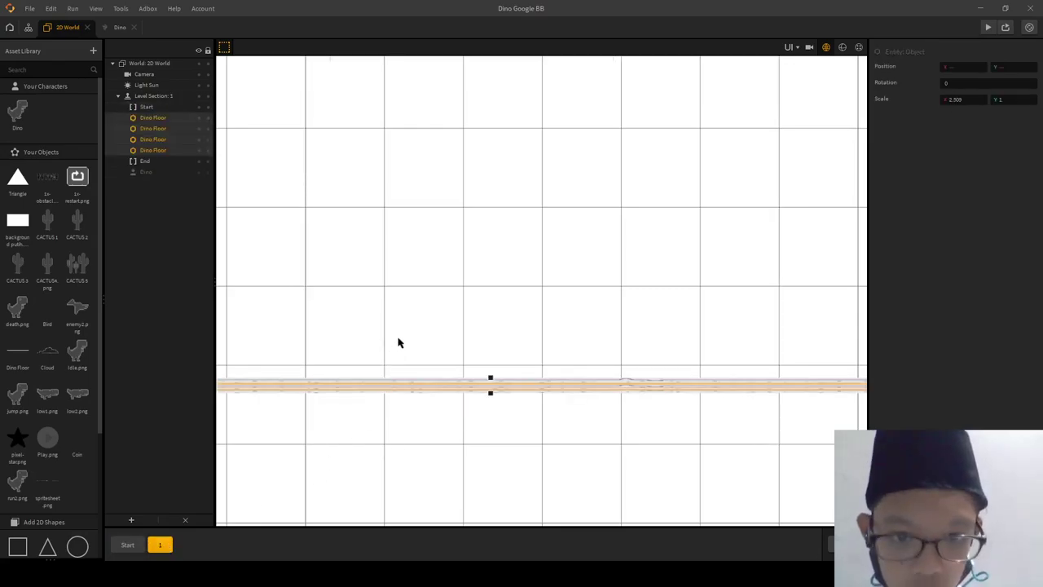
{"action": "scroll", "coordinate": [399, 334], "scroll_direction": "down", "scroll_amount": 2}
{"action": "scroll", "coordinate": [402, 324], "scroll_direction": "down", "scroll_amount": 1}
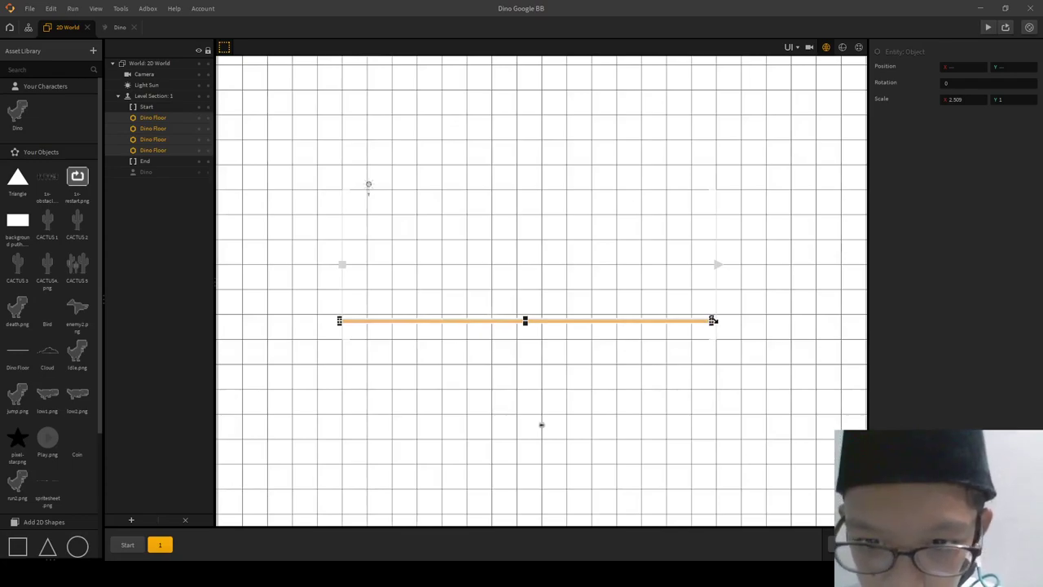
{"action": "left_click", "coordinate": [725, 357]}
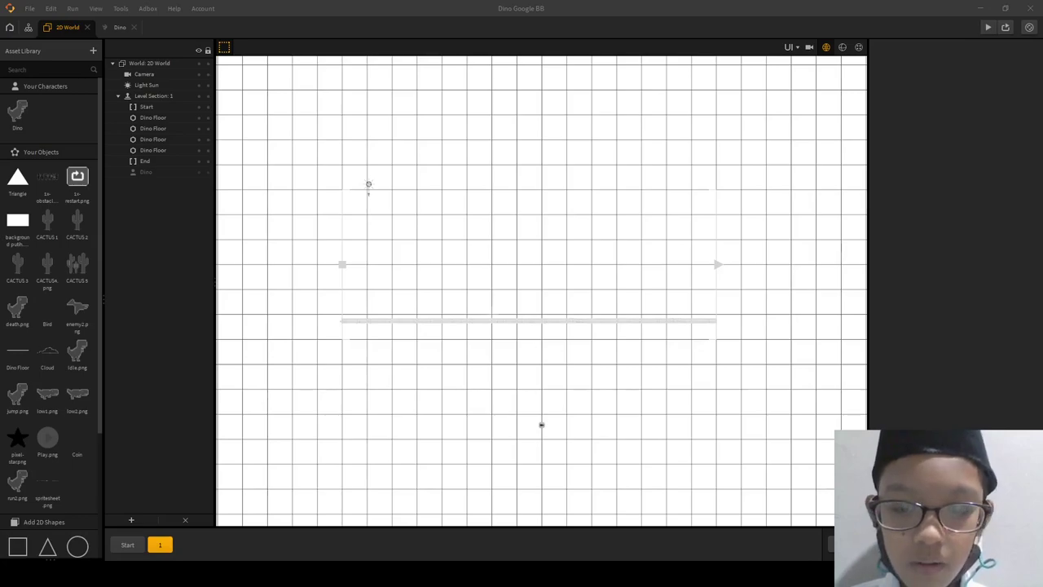
- Check the End and Start borders of level section 1 against the ends of the floor
{"action": "left_click", "coordinate": [714, 269]}
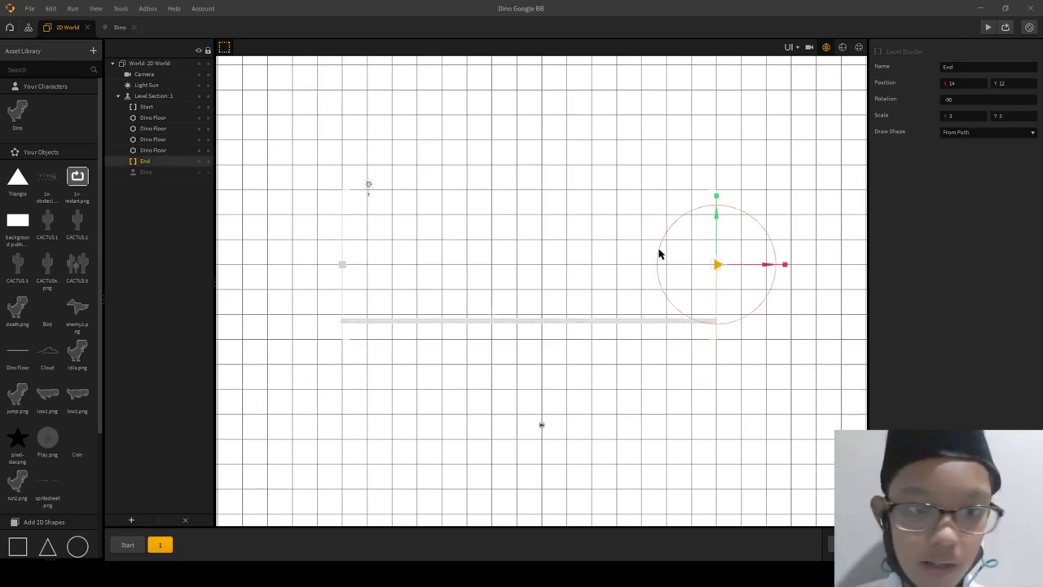
{"action": "scroll", "coordinate": [538, 261], "scroll_direction": "down", "scroll_amount": 1}
{"action": "left_click", "coordinate": [363, 280]}
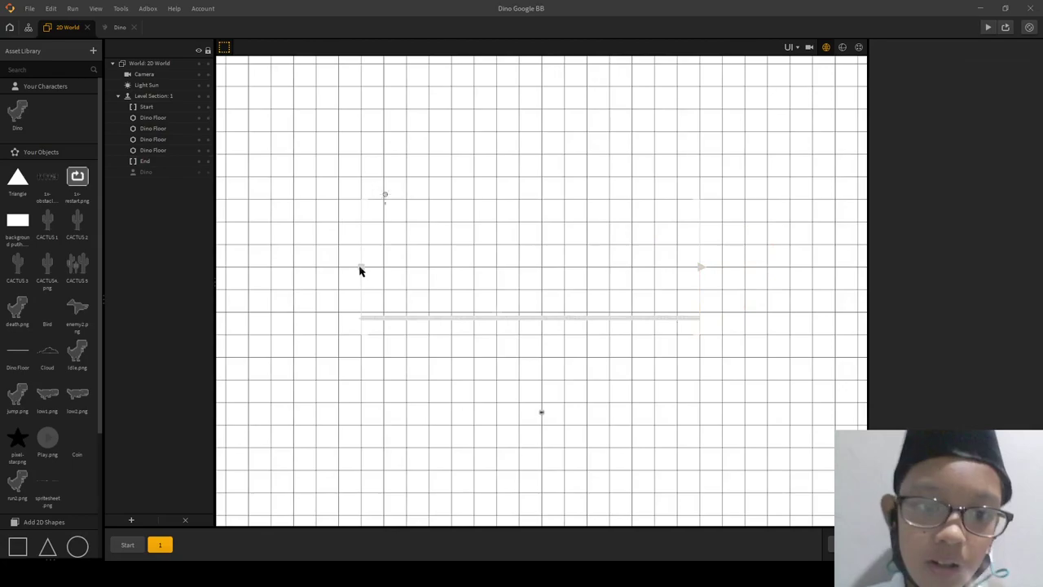
{"action": "left_click", "coordinate": [362, 269]}
{"action": "left_click", "coordinate": [491, 228]}
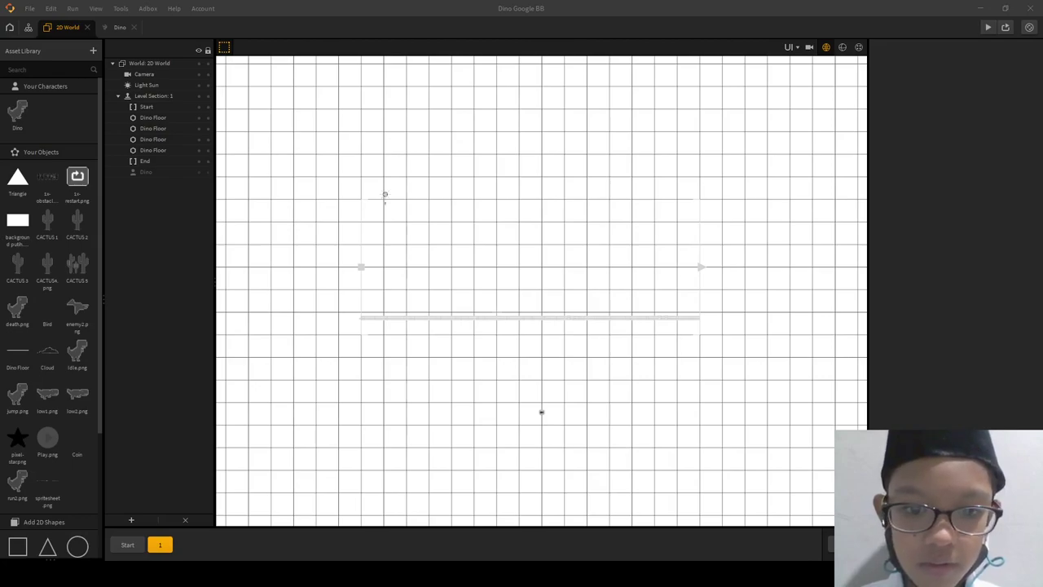
- Place CACTUS 3 on the floor near the start of level section 1 and CACTUS 5 near the middle
{"action": "scroll", "coordinate": [50, 200], "scroll_direction": "down", "scroll_amount": 3}
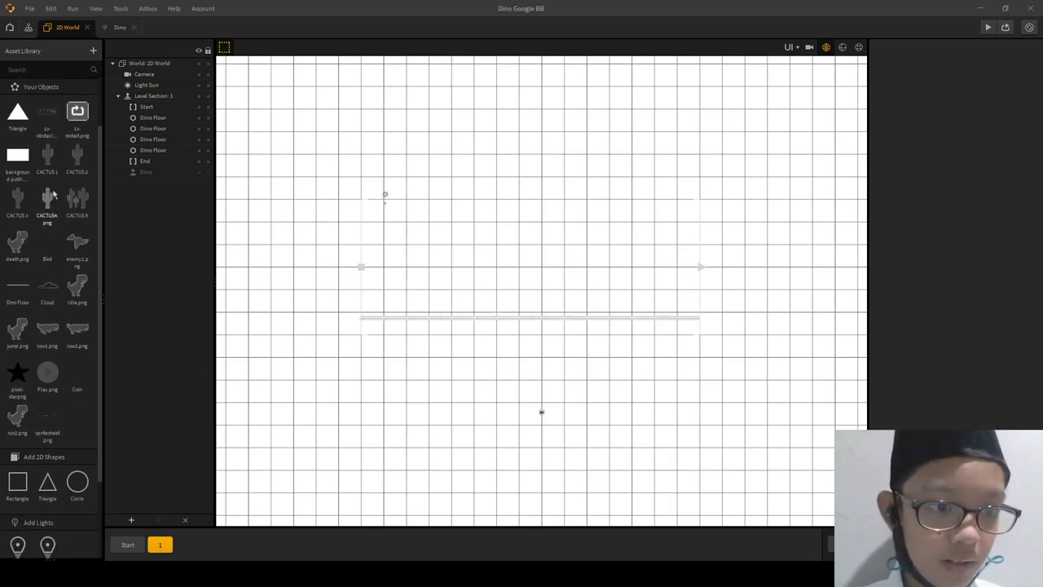
{"action": "left_click_drag", "start_coordinate": [17, 198], "coordinate": [403, 311]}
{"action": "scroll", "coordinate": [424, 326], "scroll_direction": "up", "scroll_amount": 3}
{"action": "left_click", "coordinate": [333, 276]}
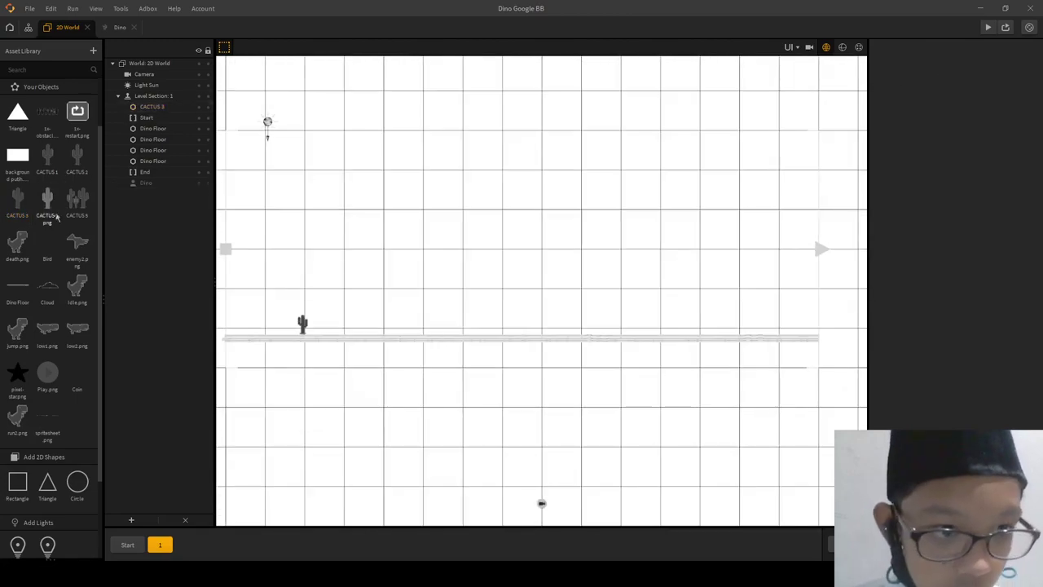
{"action": "left_click", "coordinate": [297, 325]}
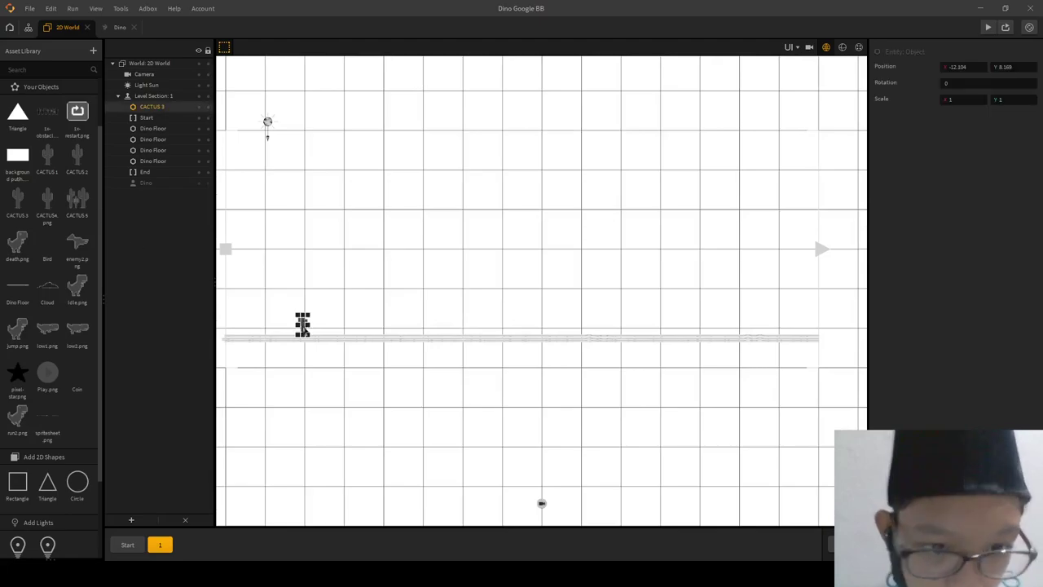
{"action": "left_click_drag", "start_coordinate": [86, 215], "coordinate": [535, 329]}
{"action": "left_click", "coordinate": [517, 282]}
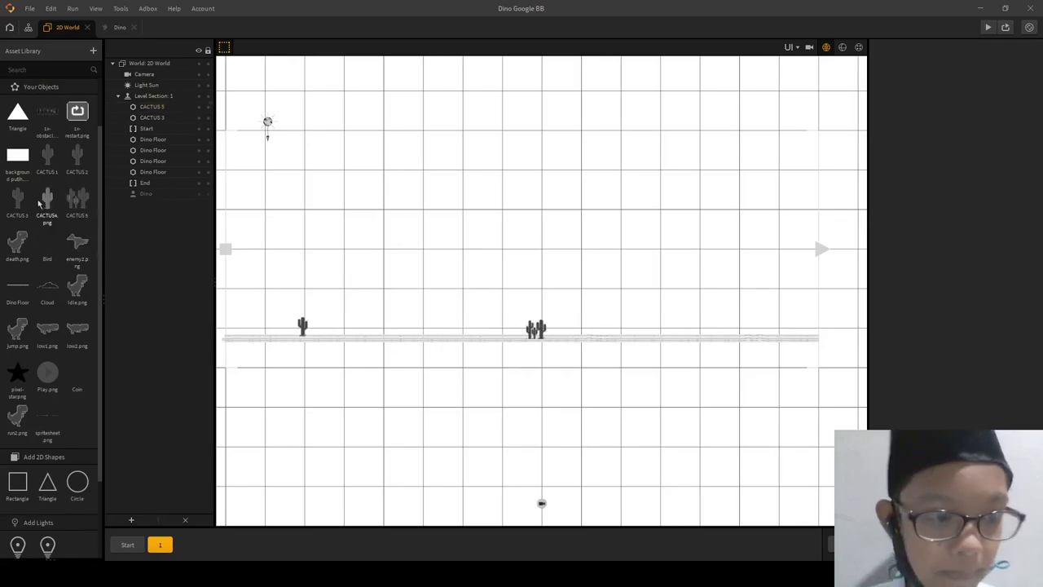
- Move CACTUS 3 to about X -10.5, Y 8.07 and place CACTUS4.png near the end of the floor
{"action": "left_click_drag", "start_coordinate": [302, 329], "coordinate": [319, 315]}
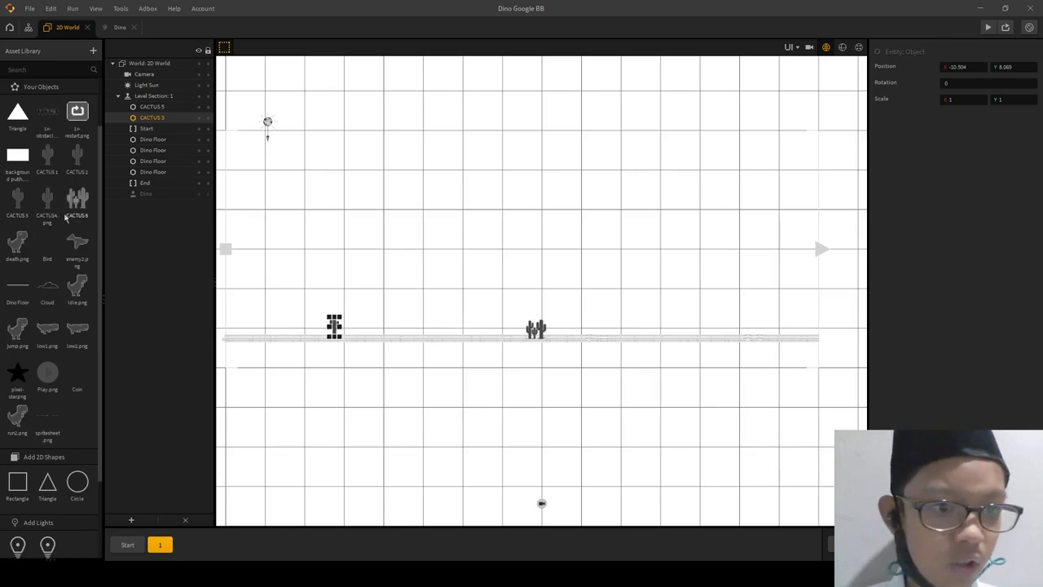
{"action": "left_click_drag", "start_coordinate": [45, 204], "coordinate": [517, 285]}
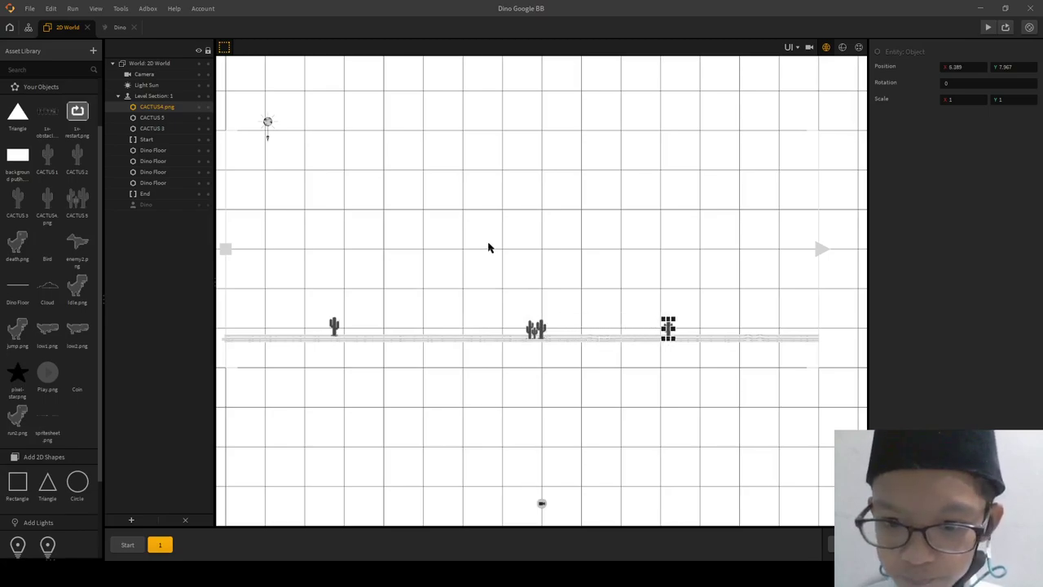
{"action": "left_click", "coordinate": [677, 203]}
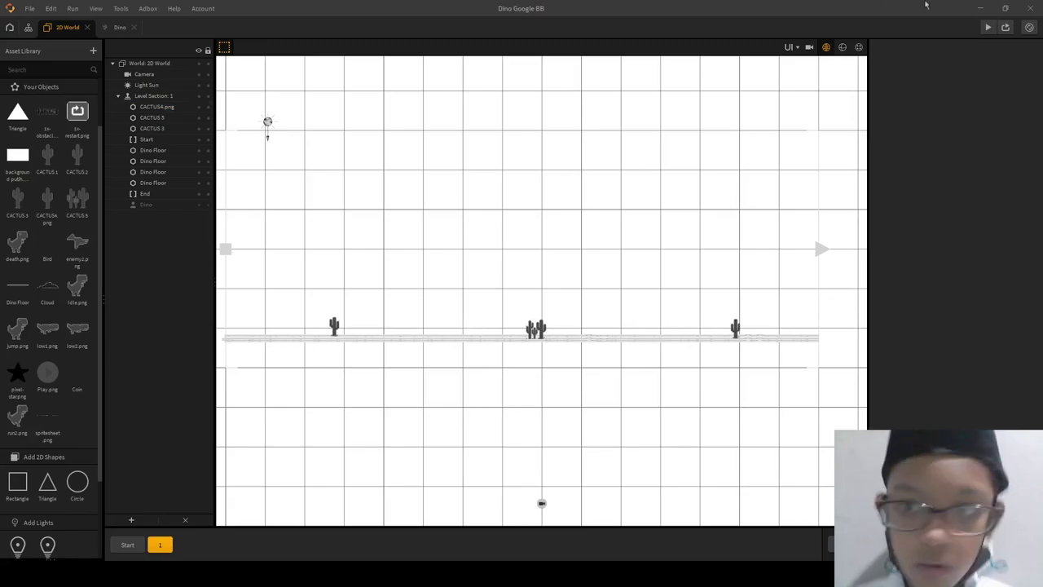
- Examine the Start behaviors of the cacti and the physics and collision settings of the Dino Floor pieces in level section 1
{"action": "left_click", "coordinate": [843, 46]}
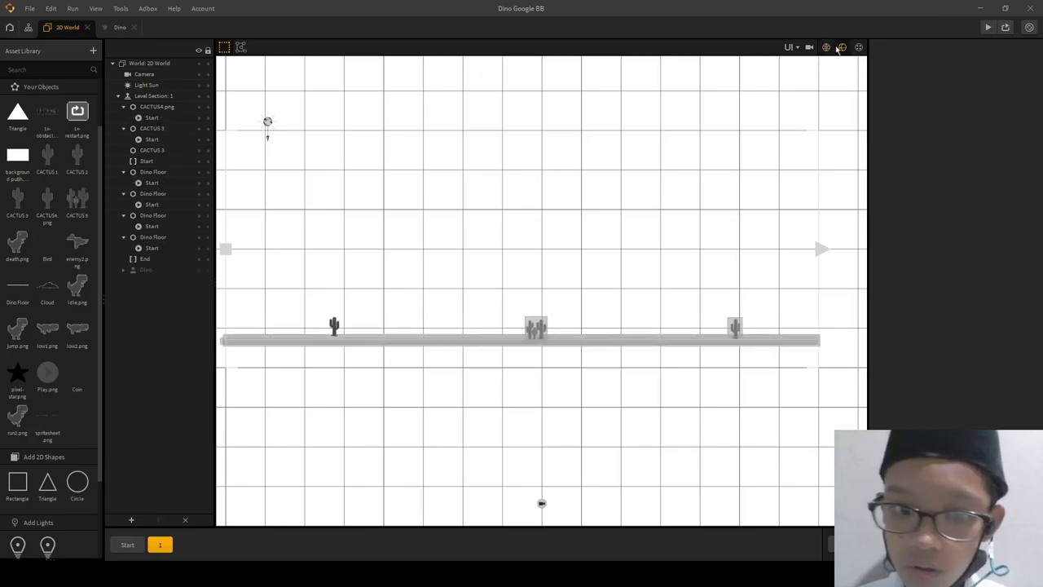
{"action": "left_click", "coordinate": [538, 323]}
{"action": "left_click", "coordinate": [543, 302]}
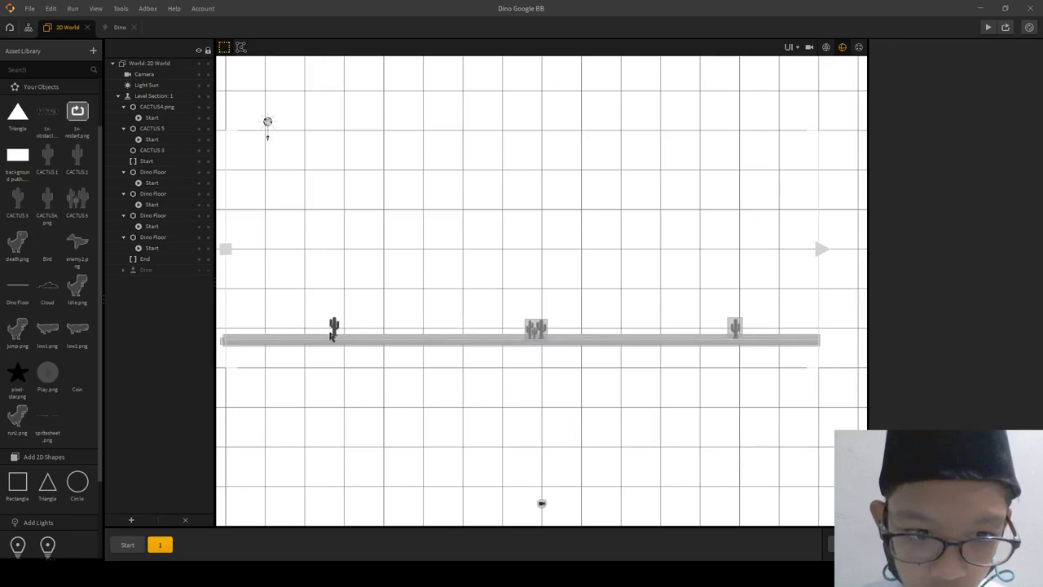
{"action": "left_click", "coordinate": [825, 47]}
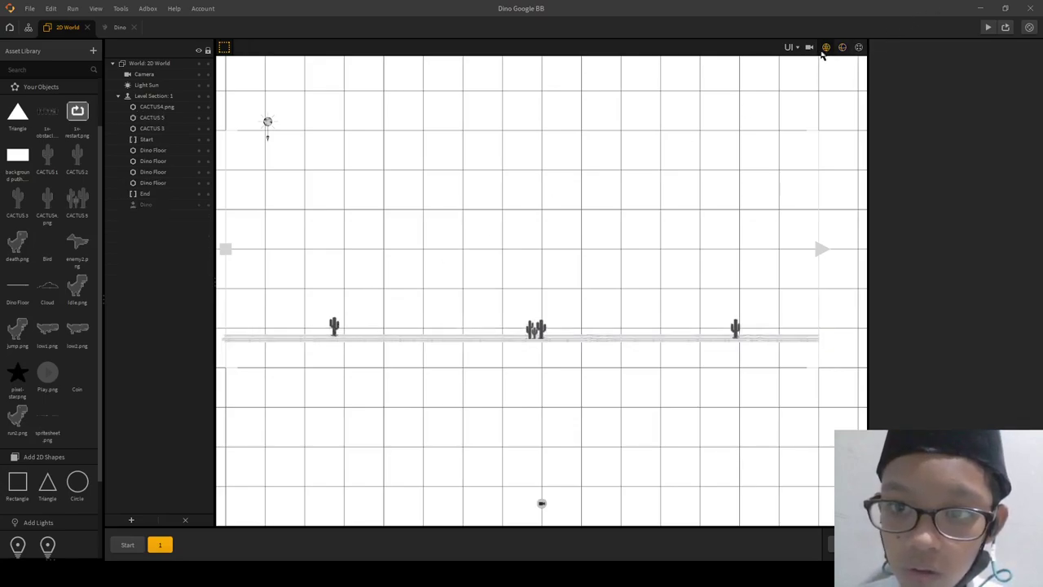
{"action": "left_click", "coordinate": [842, 47]}
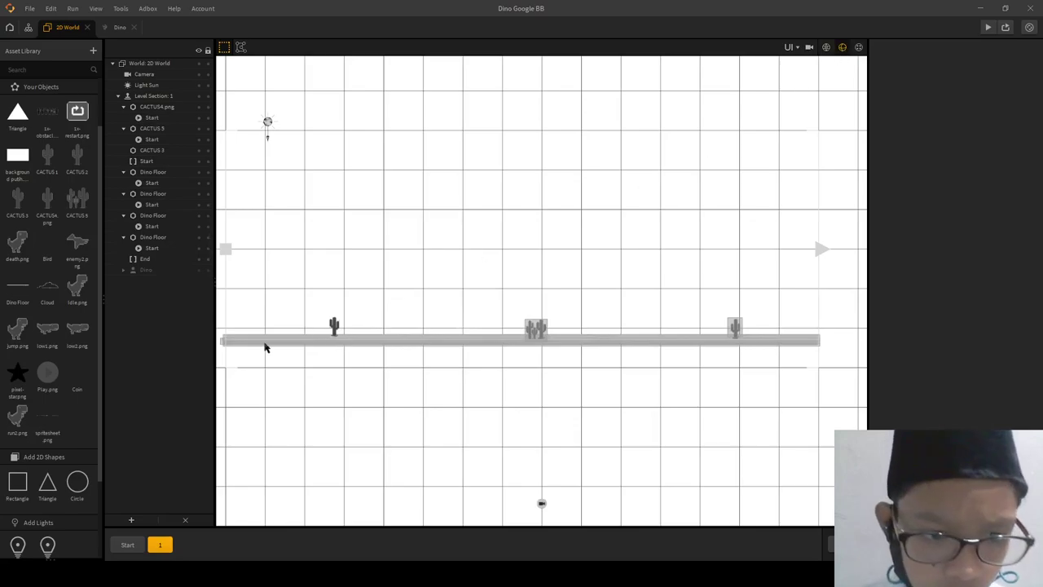
{"action": "left_click", "coordinate": [220, 342]}
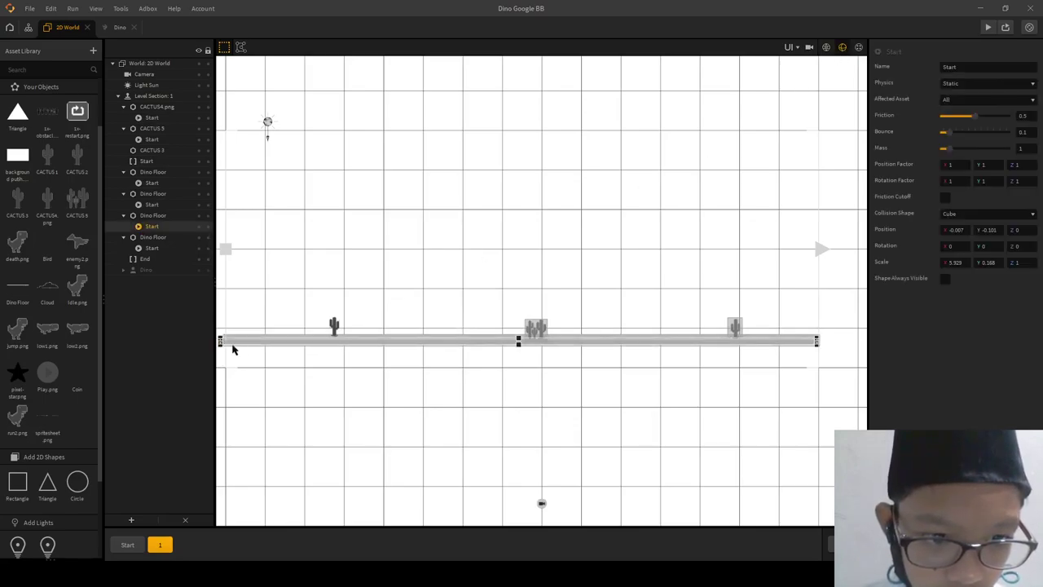
{"action": "left_click_drag", "start_coordinate": [290, 361], "coordinate": [285, 352]}
{"action": "left_click", "coordinate": [382, 283]}
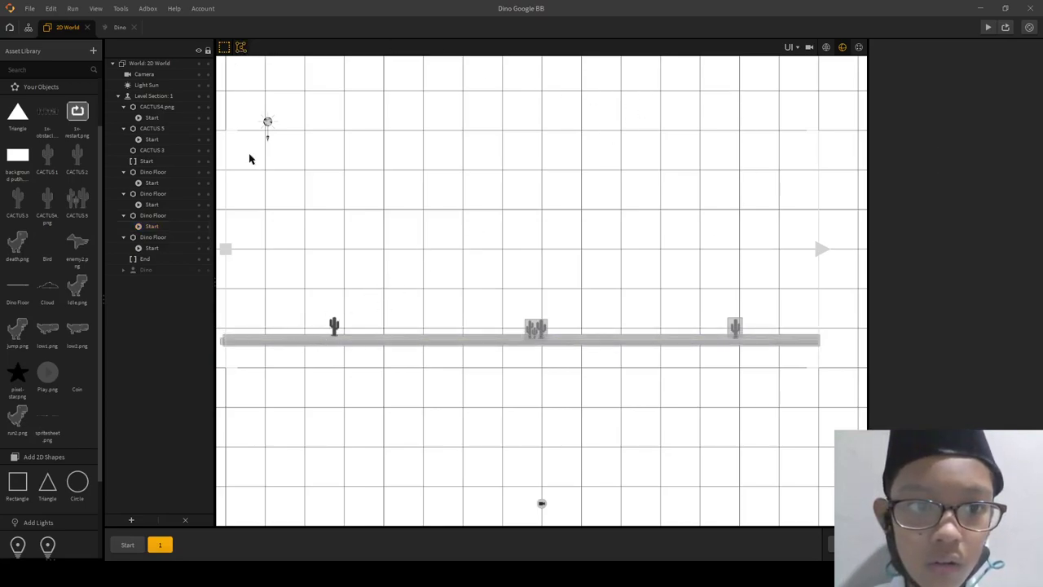
{"action": "left_click", "coordinate": [342, 340]}
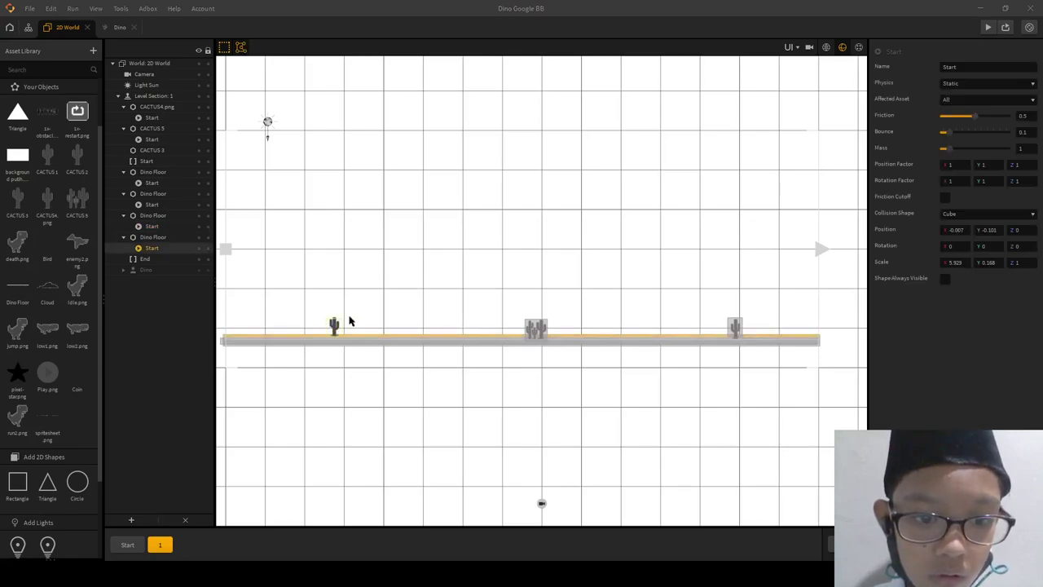
{"action": "left_click", "coordinate": [826, 46]}
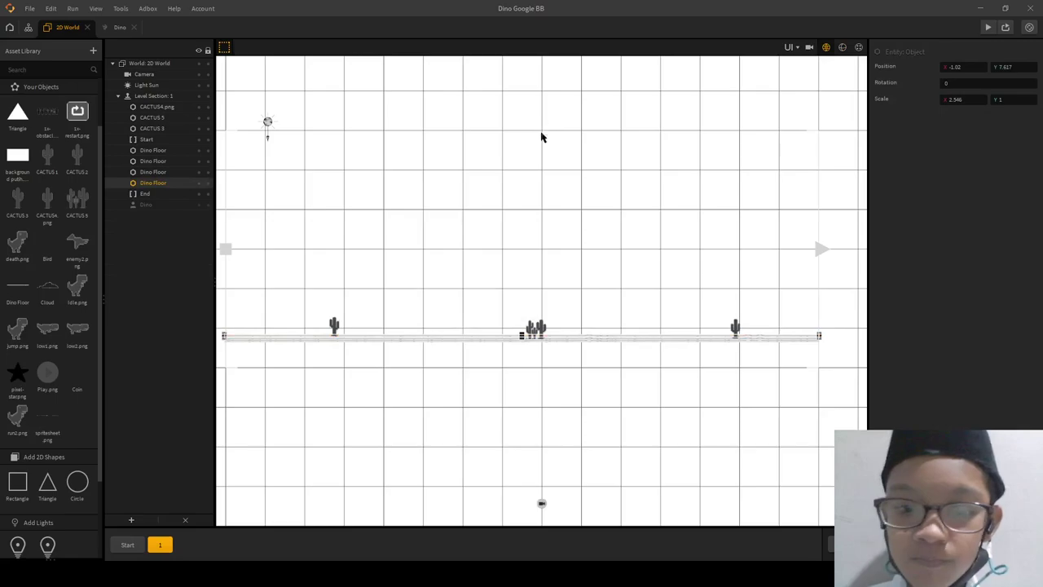
- Duplicate level section 1 and move CACTUS 5 in the copy to about X -6.2, Y 8.13
{"action": "left_click", "coordinate": [178, 520]}
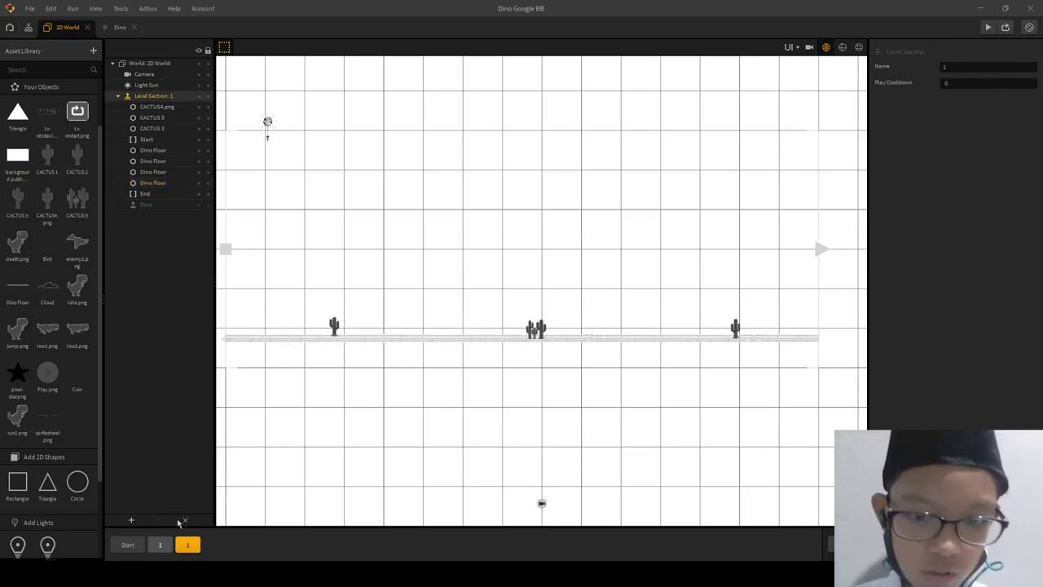
{"action": "left_click", "coordinate": [531, 330]}
{"action": "left_click_drag", "start_coordinate": [534, 330], "coordinate": [419, 326]}
{"action": "left_click", "coordinate": [417, 326]}
{"action": "left_click", "coordinate": [417, 326]}
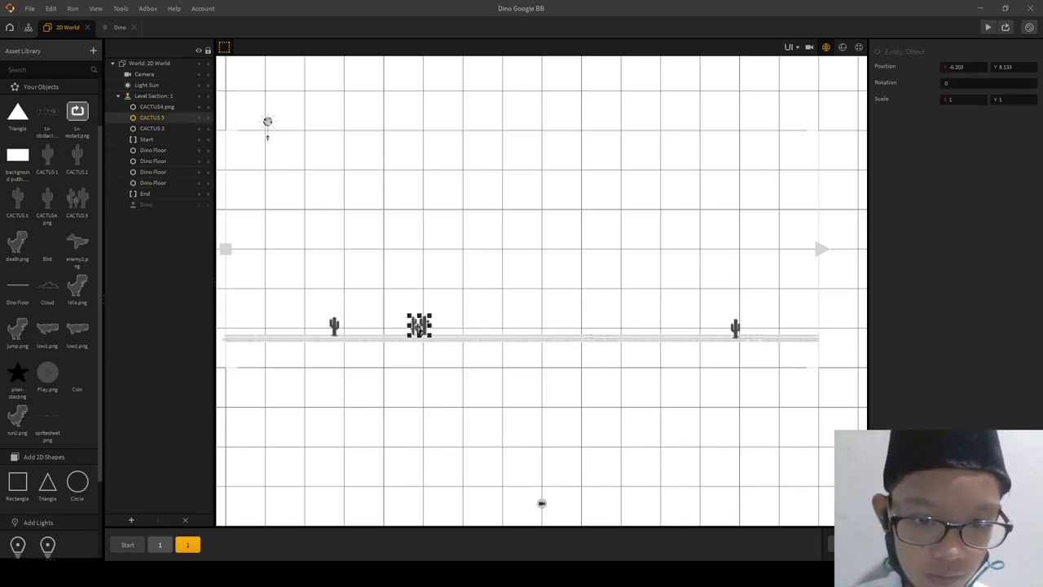
- Move CACTUS 3 in the copied section past CACTUS 5, about midway between CACTUS 5 and CACTUS4.png
{"action": "left_click", "coordinate": [334, 328]}
{"action": "left_click", "coordinate": [334, 328]}
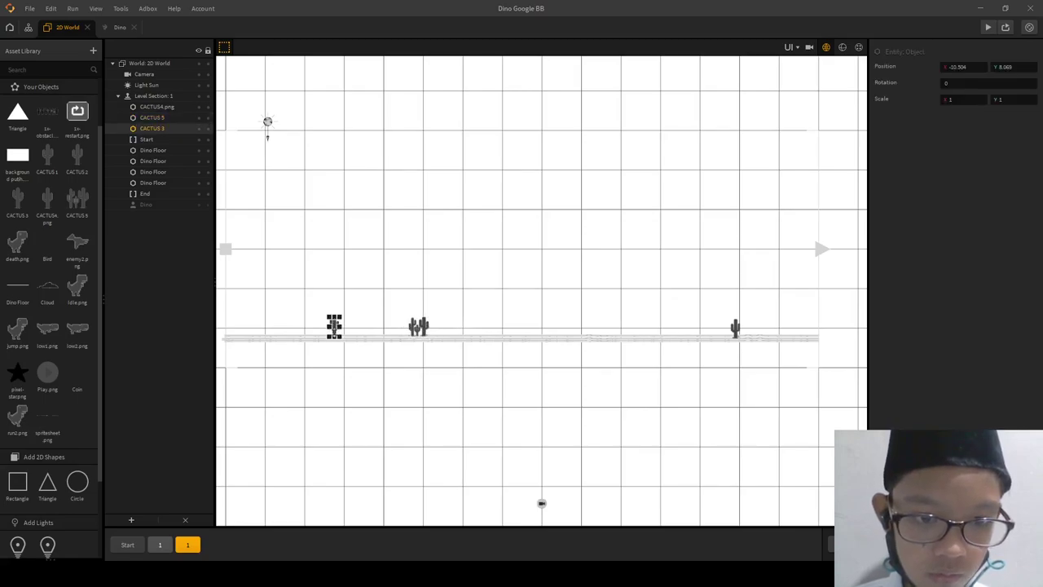
{"action": "key", "text": "Right"}
{"action": "key", "text": "Right"}
{"action": "key", "text": "Right"}
{"action": "key", "text": "Right"}
{"action": "key", "text": "Right"}
{"action": "key", "text": "Right"}
{"action": "key", "text": "Right"}
{"action": "key", "text": "Right"}
{"action": "key", "text": "Right"}
{"action": "key", "text": "Right"}
{"action": "key", "text": "Right"}
{"action": "key", "text": "Right"}
{"action": "key", "text": "Right"}
{"action": "key", "text": "Right"}
{"action": "key", "text": "Right"}
{"action": "key", "text": "Right"}
{"action": "key", "text": "Right"}
{"action": "key", "text": "Right"}
{"action": "key", "text": "Right"}
{"action": "key", "text": "Right"}
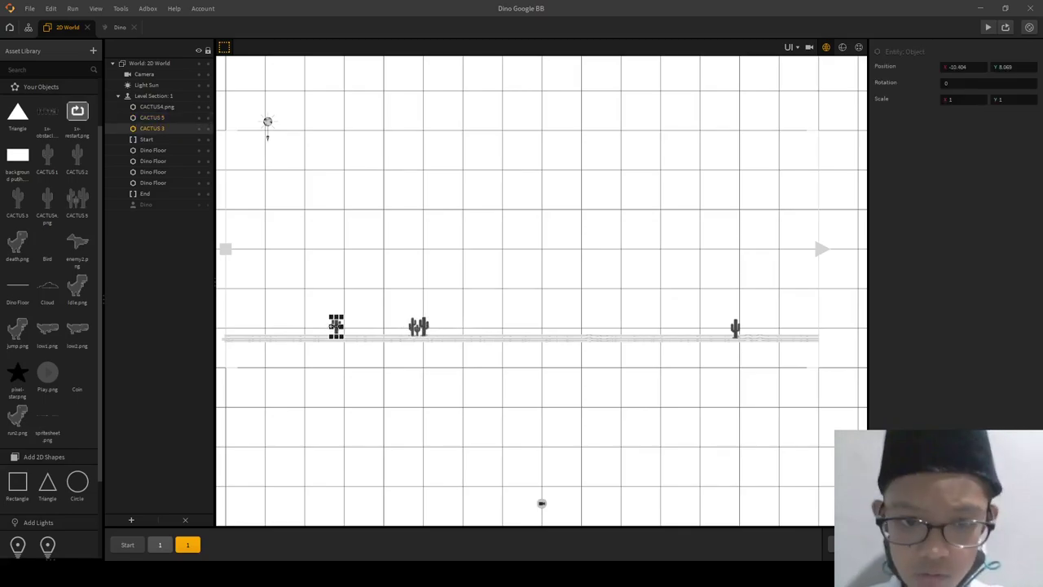
{"action": "key", "text": "Right"}
{"action": "key", "text": "Right"}
{"action": "key", "text": "Right"}
{"action": "key", "text": "Right"}
{"action": "key", "text": "Right"}
{"action": "key", "text": "Right"}
{"action": "key", "text": "Right"}
{"action": "key", "text": "Right"}
{"action": "key", "text": "Right"}
{"action": "key", "text": "Right"}
{"action": "key", "text": "Right"}
{"action": "key", "text": "Right"}
{"action": "key", "text": "Right"}
{"action": "key", "text": "Right"}
{"action": "key", "text": "Right"}
{"action": "key", "text": "Right"}
{"action": "key", "text": "Right"}
{"action": "key", "text": "Right"}
{"action": "key", "text": "Right"}
{"action": "key", "text": "Right"}
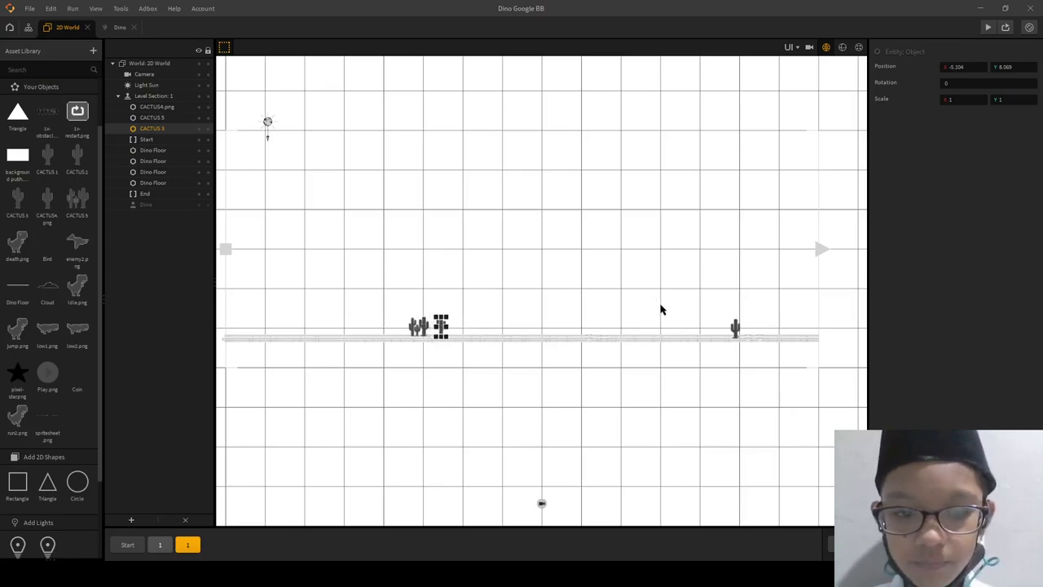
{"action": "key", "text": "Right"}
{"action": "key", "text": "Right"}
{"action": "key", "text": "Right"}
{"action": "key", "text": "Right"}
{"action": "key", "text": "Right"}
{"action": "key", "text": "Right"}
{"action": "key", "text": "Right"}
{"action": "key", "text": "Right"}
{"action": "key", "text": "Right"}
{"action": "key", "text": "Right"}
{"action": "key", "text": "Right"}
{"action": "key", "text": "Right"}
{"action": "key", "text": "Right"}
{"action": "key", "text": "Right"}
{"action": "key", "text": "Right"}
{"action": "key", "text": "Right"}
{"action": "key", "text": "Right"}
{"action": "key", "text": "Right"}
{"action": "key", "text": "Right"}
{"action": "key", "text": "Right"}
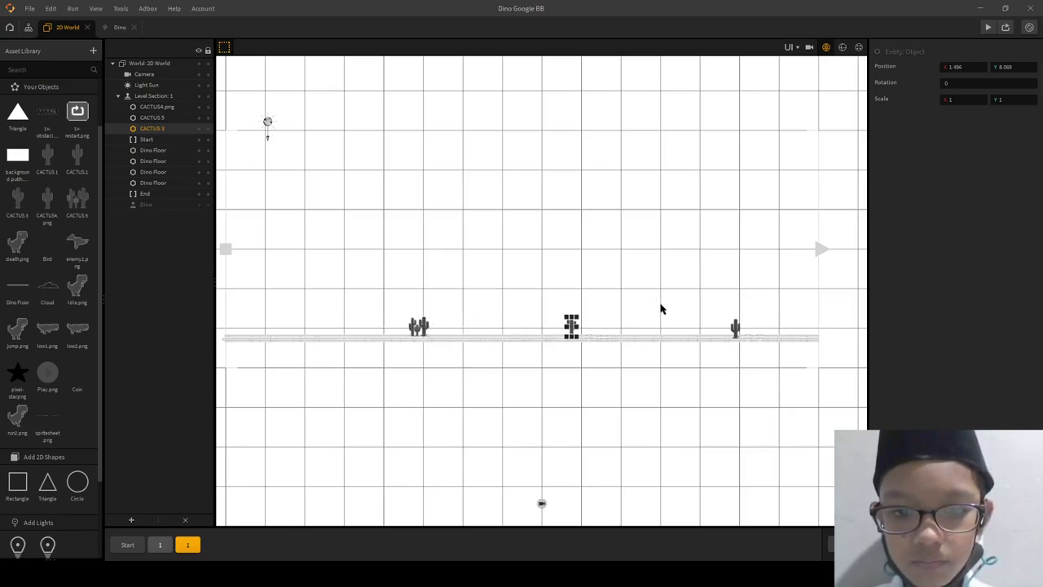
- Delete CACTUS4.png from the copied level section
{"action": "left_click", "coordinate": [422, 328]}
{"action": "left_click", "coordinate": [736, 329]}
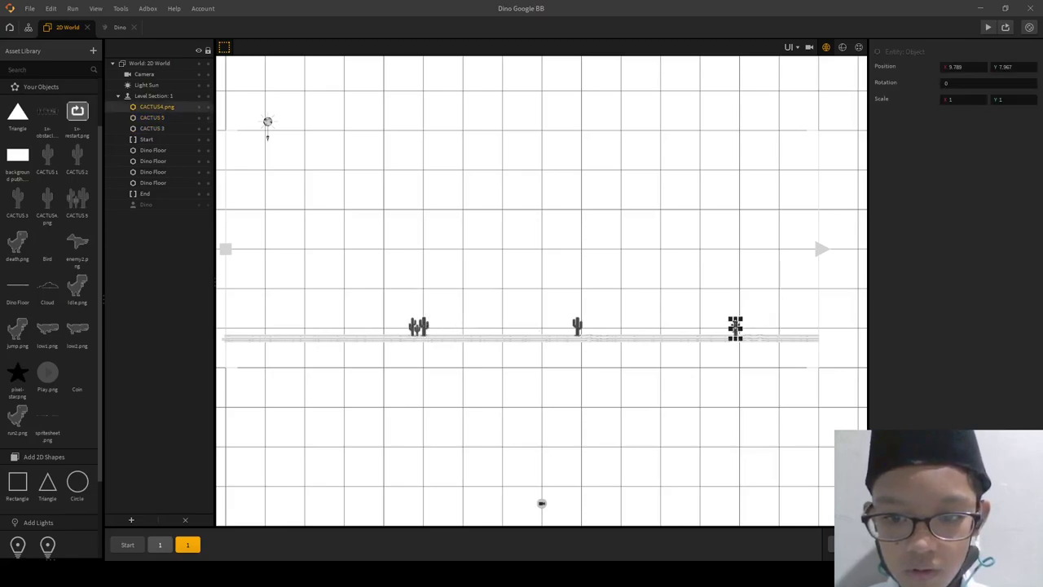
{"action": "key", "text": "Left"}
{"action": "key", "text": "Left"}
{"action": "key", "text": "Left"}
{"action": "key", "text": "Left"}
{"action": "key", "text": "Left"}
{"action": "key", "text": "Left"}
{"action": "key", "text": "Left"}
{"action": "key", "text": "Left"}
{"action": "key", "text": "Left"}
{"action": "key", "text": "Left"}
{"action": "key", "text": "Left"}
{"action": "key", "text": "Left"}
{"action": "key", "text": "Left"}
{"action": "key", "text": "Left"}
{"action": "key", "text": "Left"}
{"action": "key", "text": "Left"}
{"action": "key", "text": "Left"}
{"action": "key", "text": "Left"}
{"action": "key", "text": "Left"}
{"action": "key", "text": "Left"}
{"action": "key", "text": "Left"}
{"action": "key", "text": "Left"}
{"action": "key", "text": "Left"}
{"action": "key", "text": "Left"}
{"action": "key", "text": "Left"}
{"action": "key", "text": "Left"}
{"action": "key", "text": "Left"}
{"action": "key", "text": "Left"}
{"action": "key", "text": "Left"}
{"action": "key", "text": "Left"}
{"action": "key", "text": "Left"}
{"action": "key", "text": "Left"}
{"action": "key", "text": "Left"}
{"action": "key", "text": "Left"}
{"action": "key", "text": "Left"}
{"action": "key", "text": "Left"}
{"action": "key", "text": "Left"}
{"action": "key", "text": "Left"}
{"action": "key", "text": "Left"}
{"action": "key", "text": "Left"}
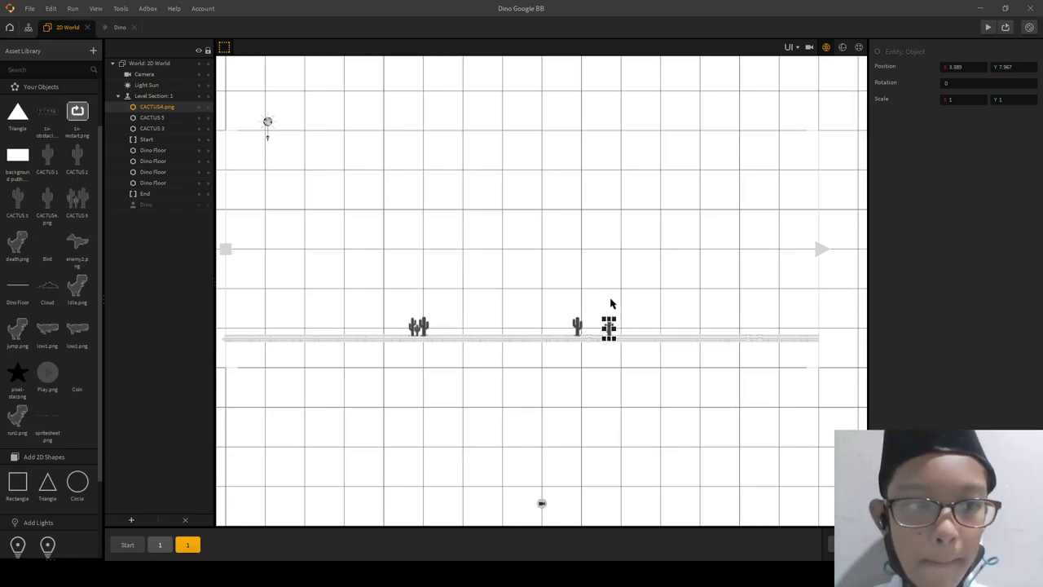
{"action": "key", "text": "Delete"}
- Move CACTUS 3 in the copied section toward the end of the floor, to about X 8.1
{"action": "left_click", "coordinate": [577, 332]}
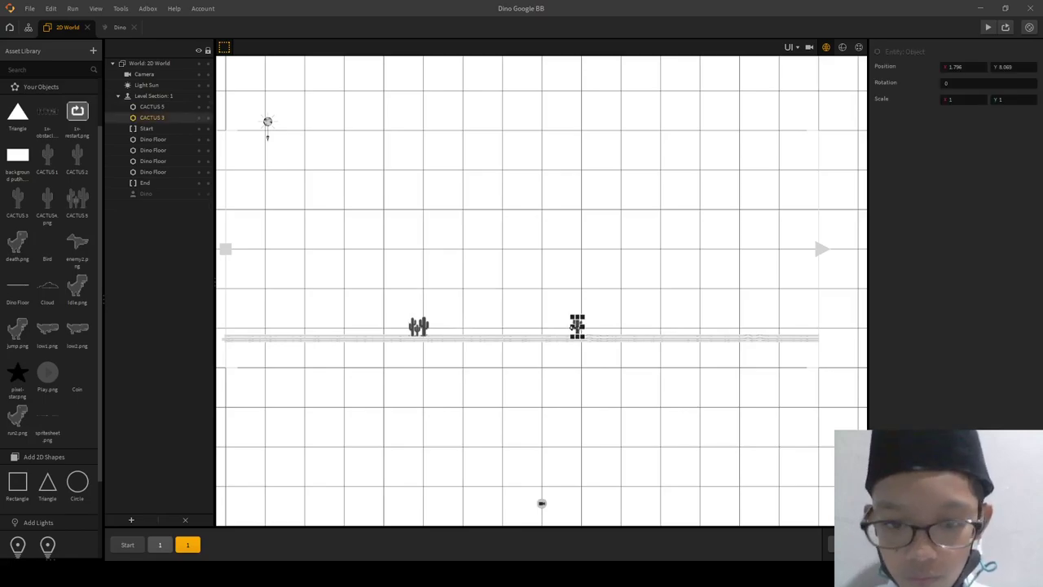
{"action": "key", "text": "Right"}
{"action": "key", "text": "Right"}
{"action": "key", "text": "Right"}
{"action": "key", "text": "Right"}
{"action": "key", "text": "Right"}
{"action": "key", "text": "Right"}
{"action": "key", "text": "Right"}
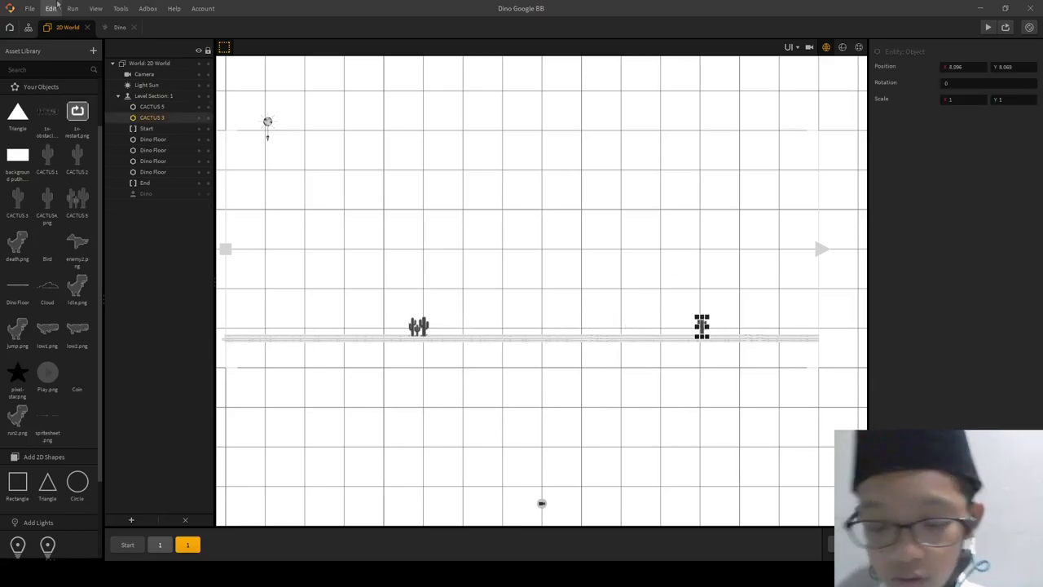
- Move CACTUS 5 in the copied section toward the floor's start, to about X -7.9, Y 8.08
{"action": "left_click", "coordinate": [427, 330]}
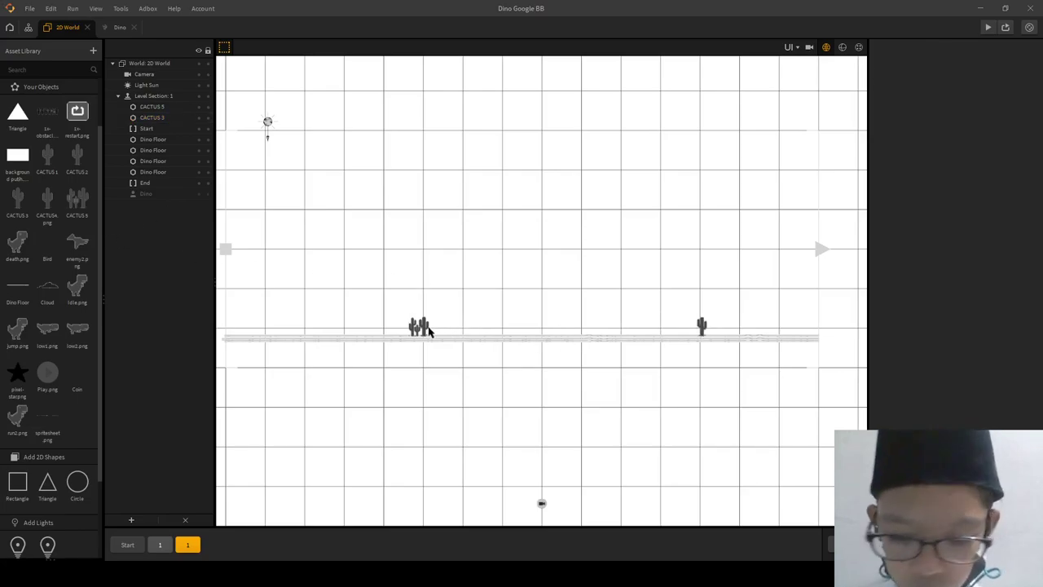
{"action": "left_click", "coordinate": [412, 328]}
{"action": "key", "text": "Left"}
{"action": "key", "text": "Left"}
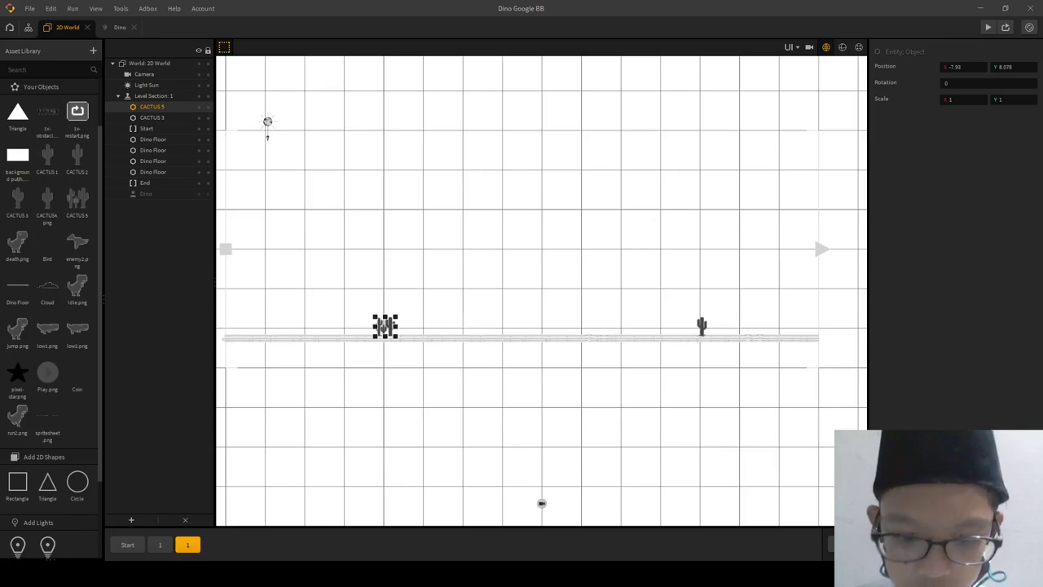
- Add enemy2.png above the floor between the two cacti at about X -1.1, Y 11.8, scaled to about 0.58 by 0.63
{"action": "left_click_drag", "start_coordinate": [77, 242], "coordinate": [525, 287]}
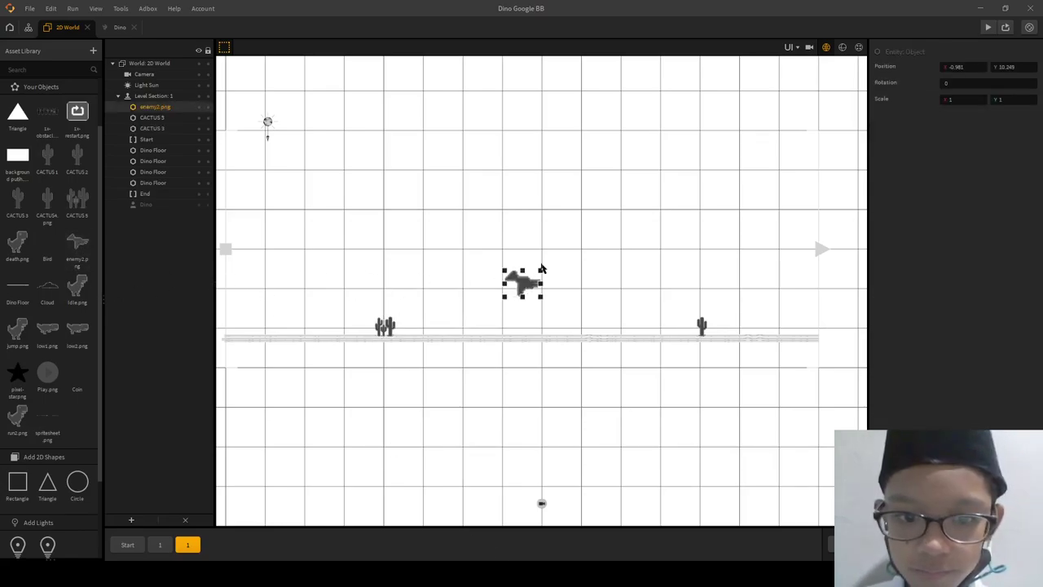
{"action": "left_click_drag", "start_coordinate": [523, 287], "coordinate": [535, 269]}
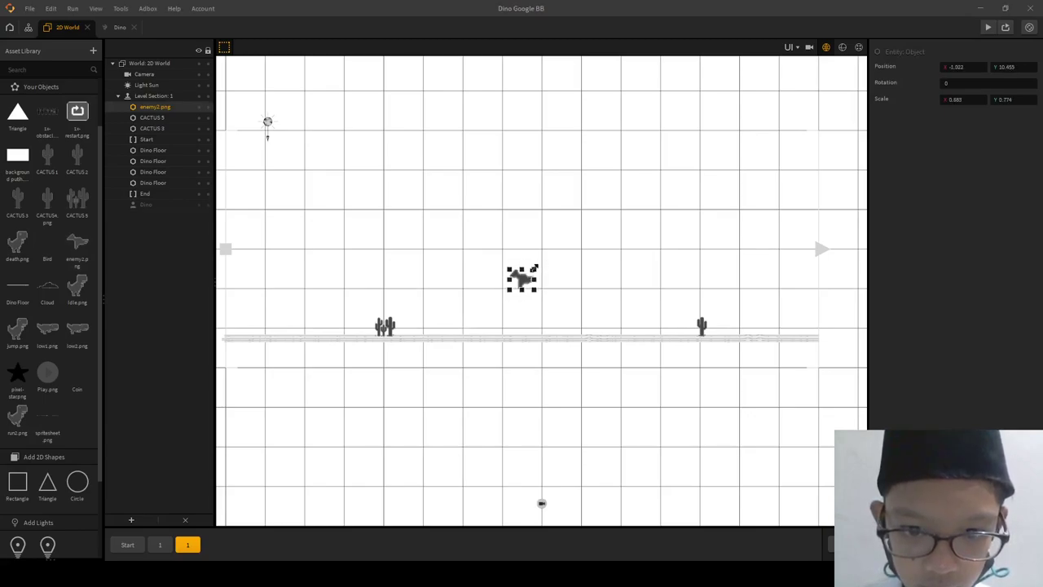
{"action": "left_click", "coordinate": [546, 276]}
{"action": "left_click", "coordinate": [528, 281]}
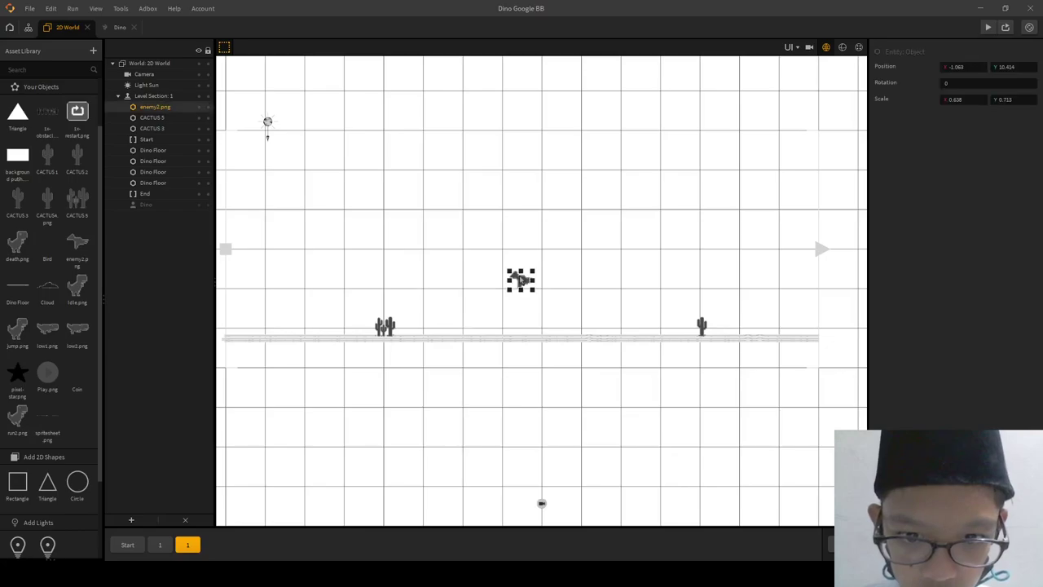
{"action": "left_click_drag", "start_coordinate": [532, 266], "coordinate": [522, 253]}
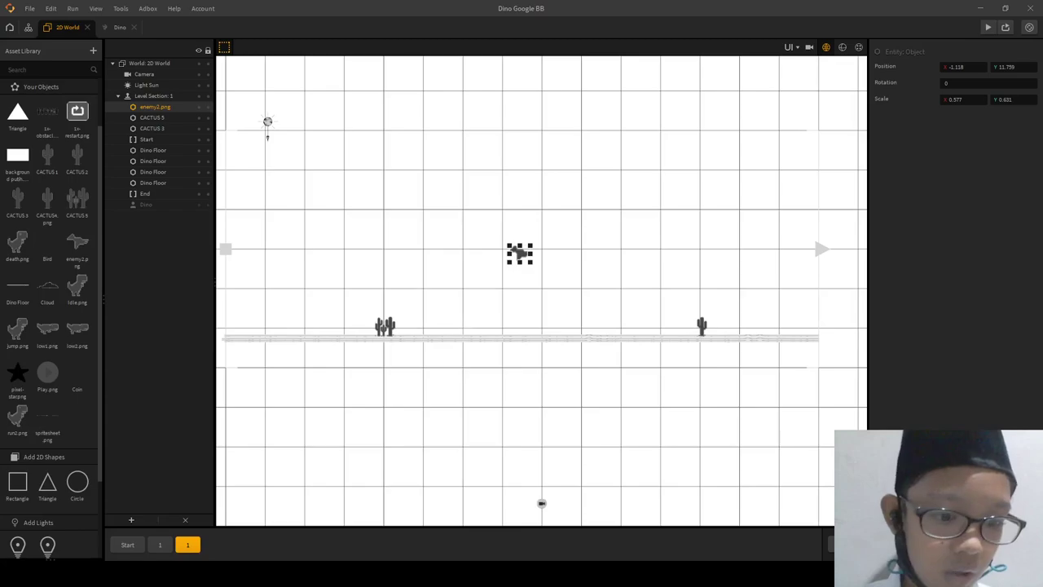
- Compare the copied level section with the original and rename the copy as 2
{"action": "scroll", "coordinate": [829, 165], "scroll_direction": "up", "scroll_amount": 1}
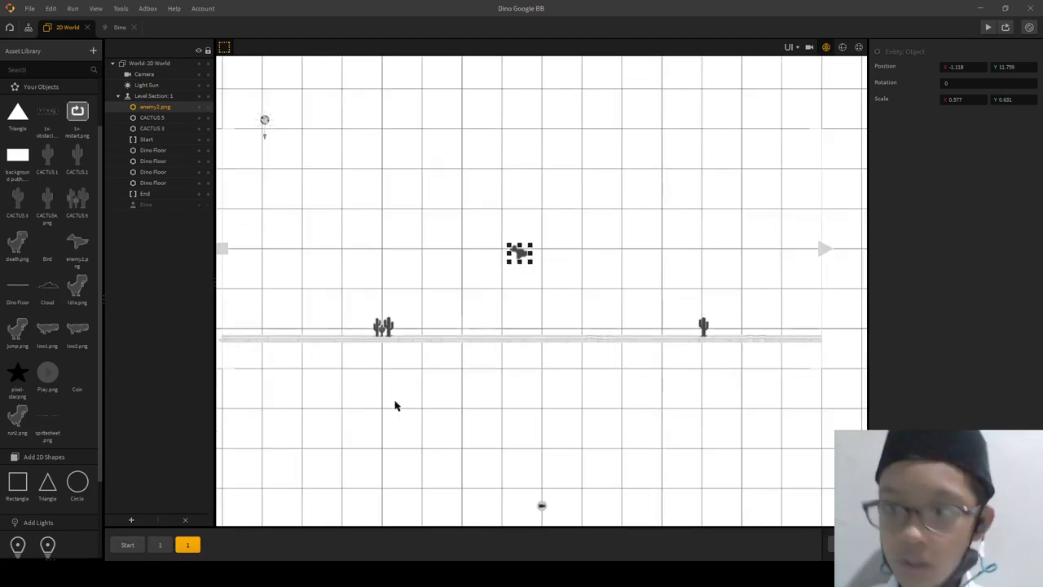
{"action": "left_click", "coordinate": [190, 544]}
{"action": "left_click", "coordinate": [159, 544]}
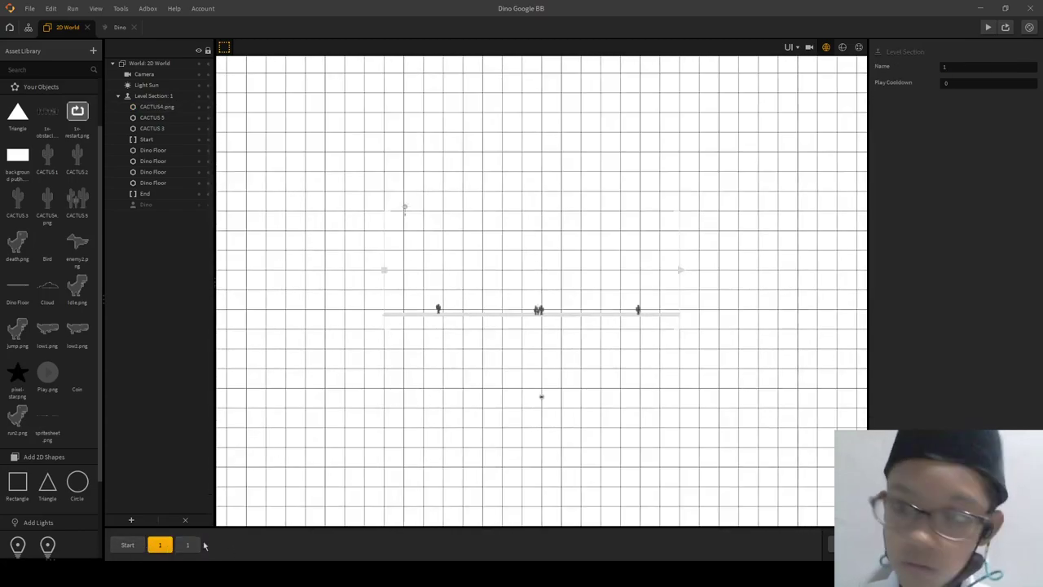
{"action": "left_click", "coordinate": [187, 544]}
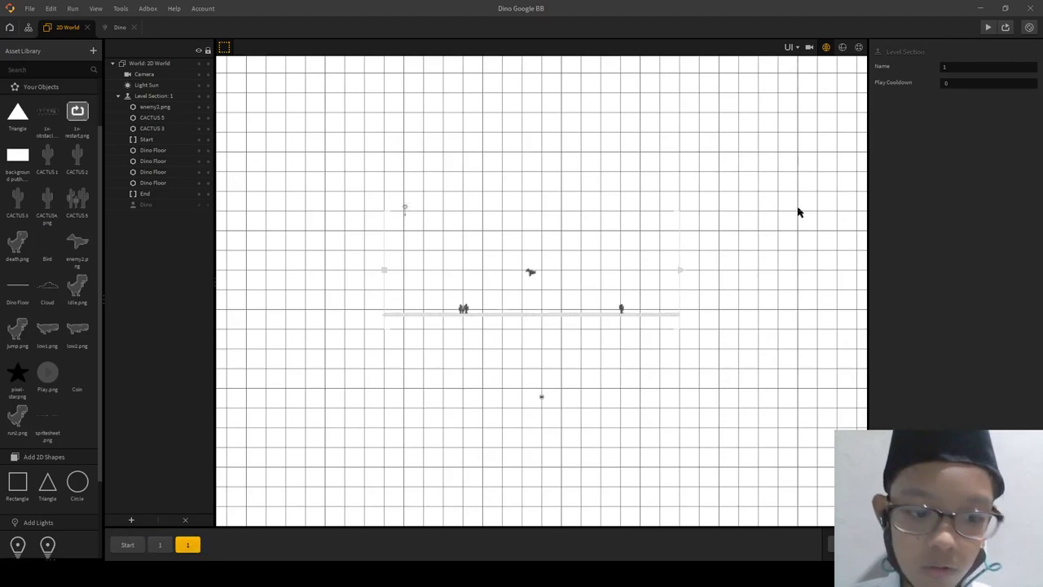
{"action": "scroll", "coordinate": [449, 298], "scroll_direction": "up", "scroll_amount": 2}
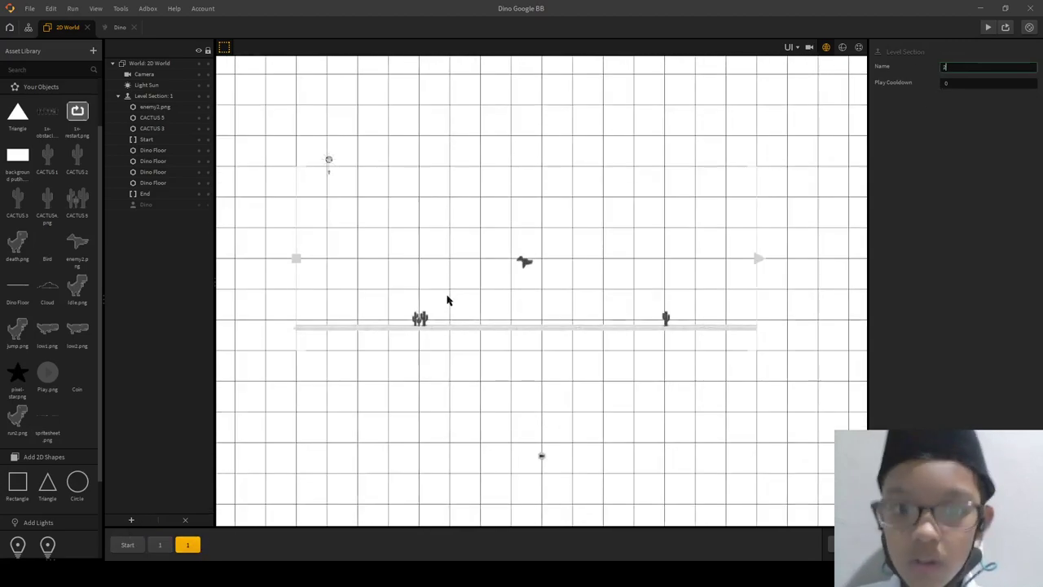
- Add a Coin to the Start section behind the Dino at about X -5, Y 12.7, stretched to a Y scale of about 10.3
{"action": "left_click", "coordinate": [128, 544]}
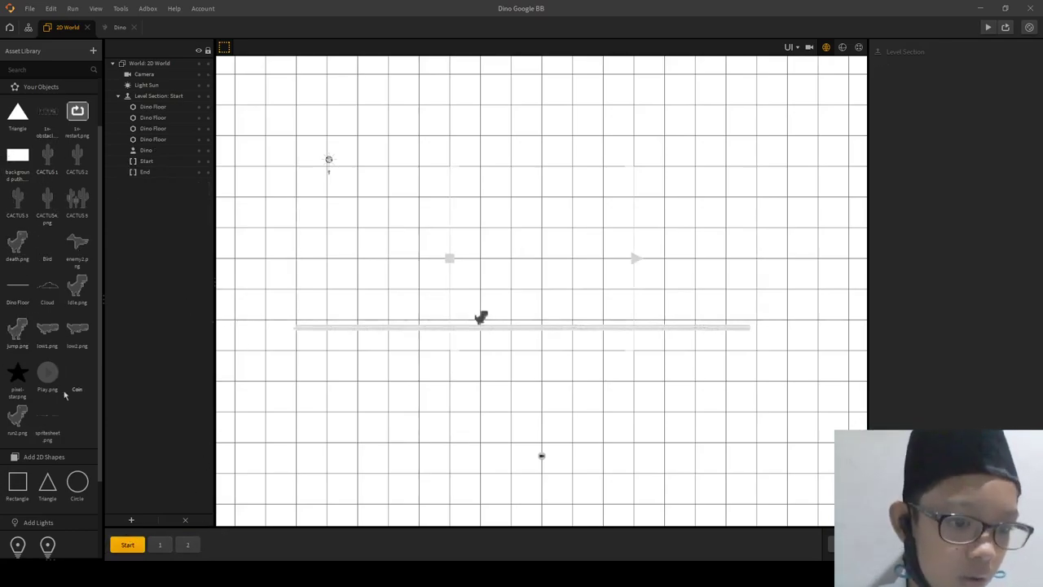
{"action": "left_click_drag", "start_coordinate": [75, 383], "coordinate": [447, 169]}
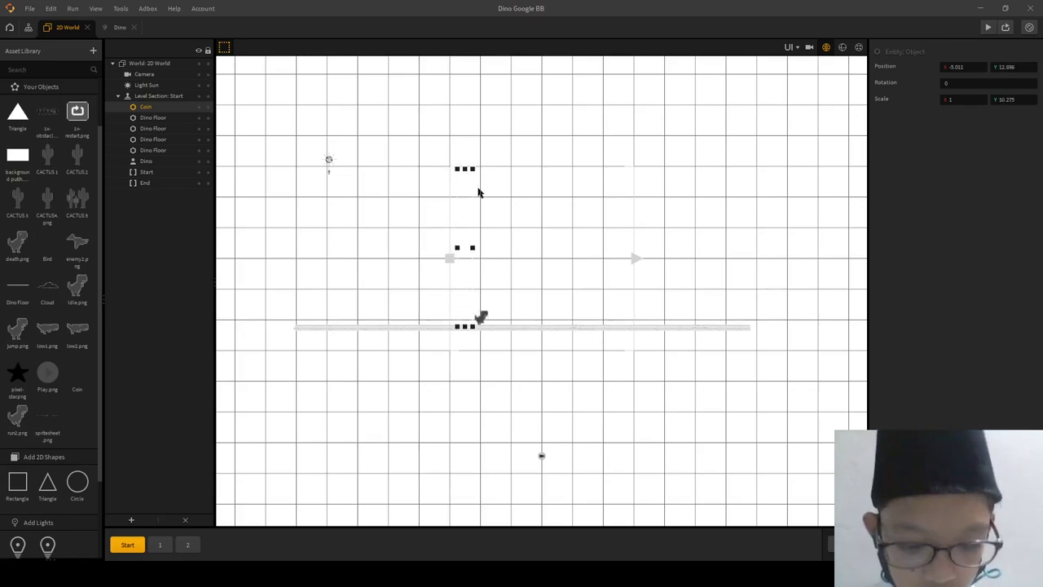
- Duplicate the stretched Coin in the Start section and move the copy ahead of the Dino to about X 1.1
{"action": "key", "text": "ctrl+d"}
{"action": "key", "text": "Right"}
{"action": "key", "text": "Right"}
{"action": "key", "text": "Right"}
{"action": "key", "text": "Right"}
{"action": "key", "text": "Right"}
{"action": "key", "text": "Right"}
{"action": "key", "text": "Right"}
{"action": "key", "text": "Right"}
{"action": "key", "text": "Right"}
{"action": "key", "text": "Right"}
{"action": "key", "text": "Right"}
{"action": "key", "text": "Right"}
{"action": "key", "text": "Right"}
{"action": "key", "text": "Right"}
{"action": "key", "text": "Right"}
{"action": "key", "text": "Right"}
{"action": "key", "text": "Right"}
{"action": "key", "text": "Right"}
{"action": "key", "text": "Right"}
{"action": "key", "text": "Right"}
{"action": "key", "text": "Right"}
{"action": "key", "text": "Right"}
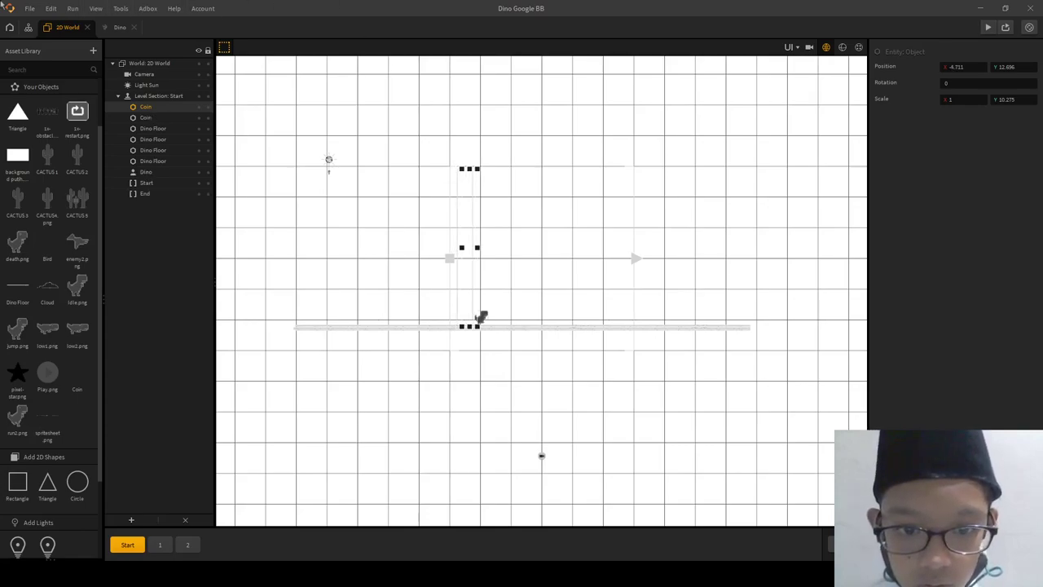
{"action": "key", "text": "Right"}
{"action": "key", "text": "Right"}
{"action": "key", "text": "Right"}
{"action": "key", "text": "Right"}
{"action": "key", "text": "Right"}
{"action": "key", "text": "Right"}
{"action": "key", "text": "Right"}
{"action": "key", "text": "Right"}
{"action": "key", "text": "Right"}
{"action": "key", "text": "Right"}
{"action": "key", "text": "Right"}
{"action": "key", "text": "Right"}
{"action": "key", "text": "Right"}
{"action": "key", "text": "Right"}
{"action": "key", "text": "Right"}
{"action": "key", "text": "Right"}
{"action": "key", "text": "Right"}
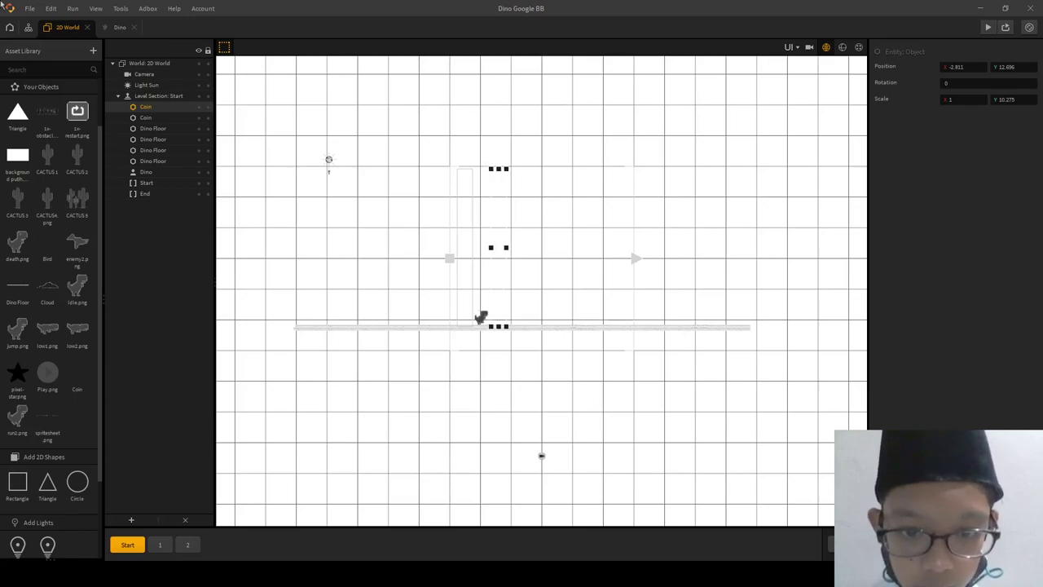
{"action": "key", "text": "Right"}
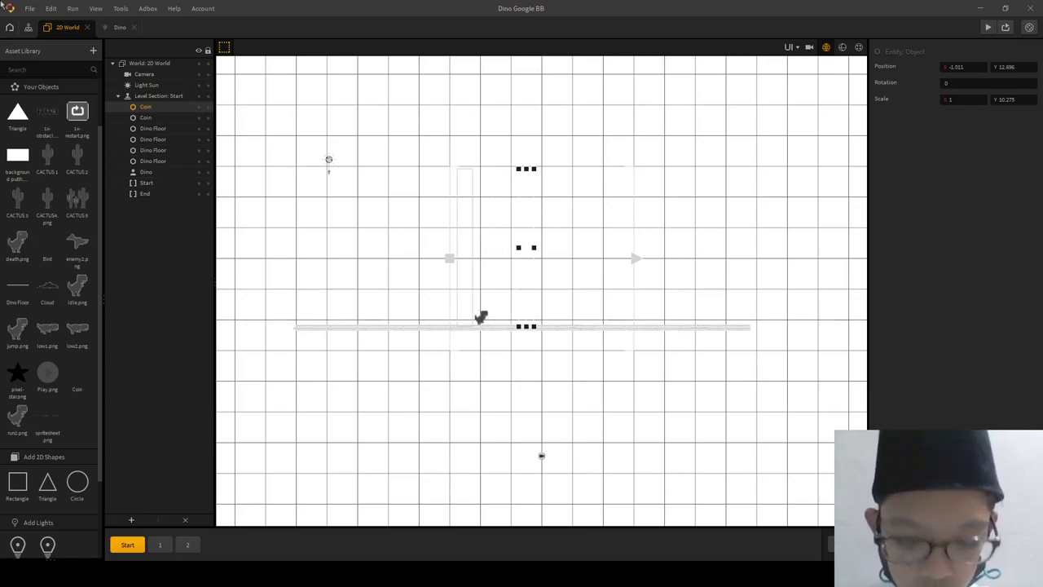
{"action": "key", "text": "Right"}
{"action": "key", "text": "Right"}
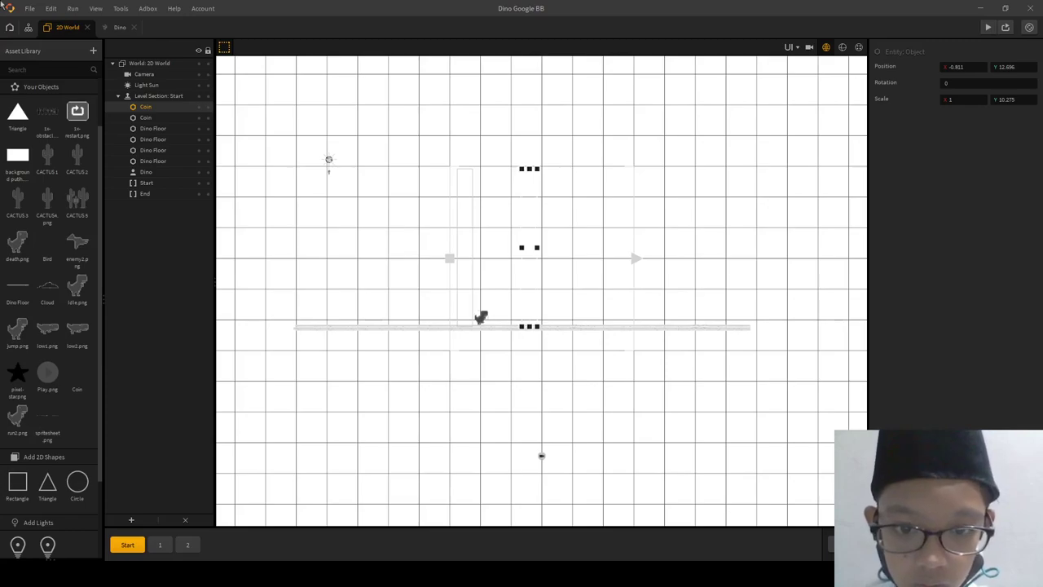
{"action": "key", "text": "Right"}
{"action": "key", "text": "Right"}
{"action": "key", "text": "Right"}
{"action": "key", "text": "Right"}
{"action": "key", "text": "Right"}
{"action": "key", "text": "Right"}
{"action": "key", "text": "Right"}
{"action": "key", "text": "Right"}
{"action": "key", "text": "Right"}
{"action": "key", "text": "Right"}
{"action": "key", "text": "Right"}
{"action": "key", "text": "Right"}
{"action": "key", "text": "Right"}
{"action": "key", "text": "Right"}
{"action": "key", "text": "Right"}
{"action": "key", "text": "Right"}
{"action": "key", "text": "Right"}
{"action": "key", "text": "Right"}
{"action": "key", "text": "Right"}
{"action": "key", "text": "Right"}
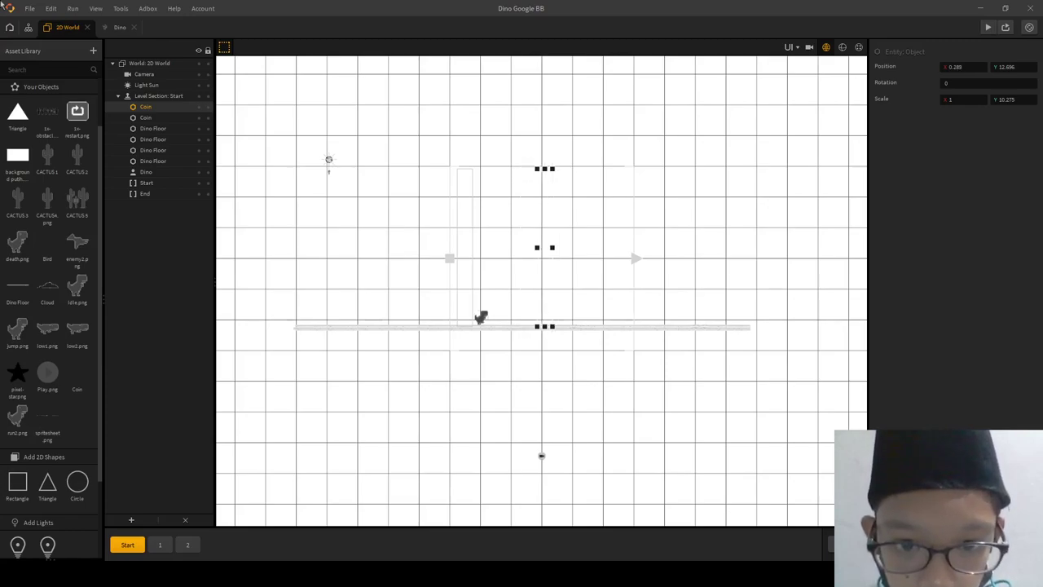
{"action": "scroll", "coordinate": [722, 368], "scroll_direction": "up", "scroll_amount": 3}
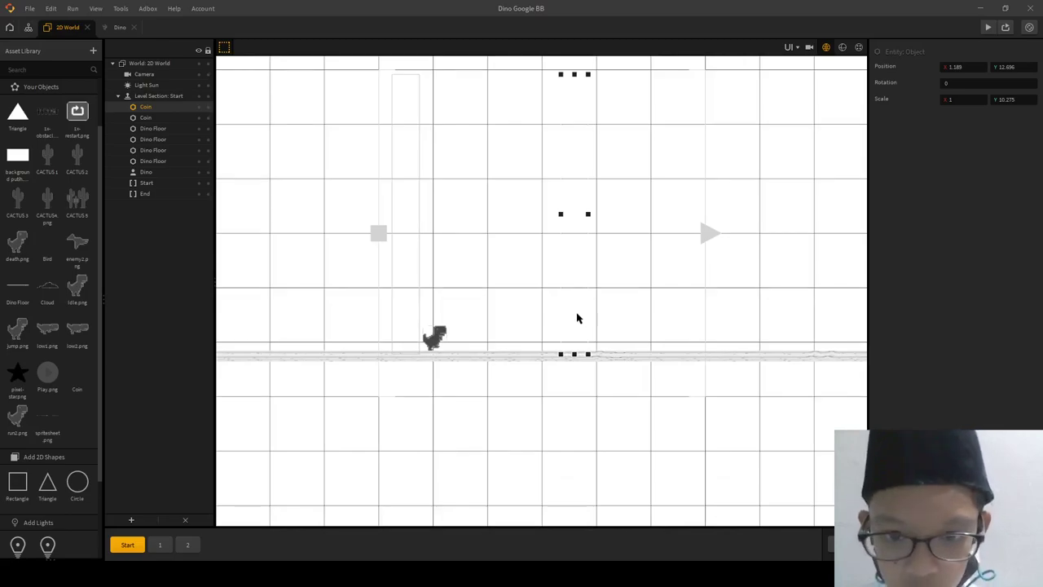
{"action": "key", "text": "Left"}
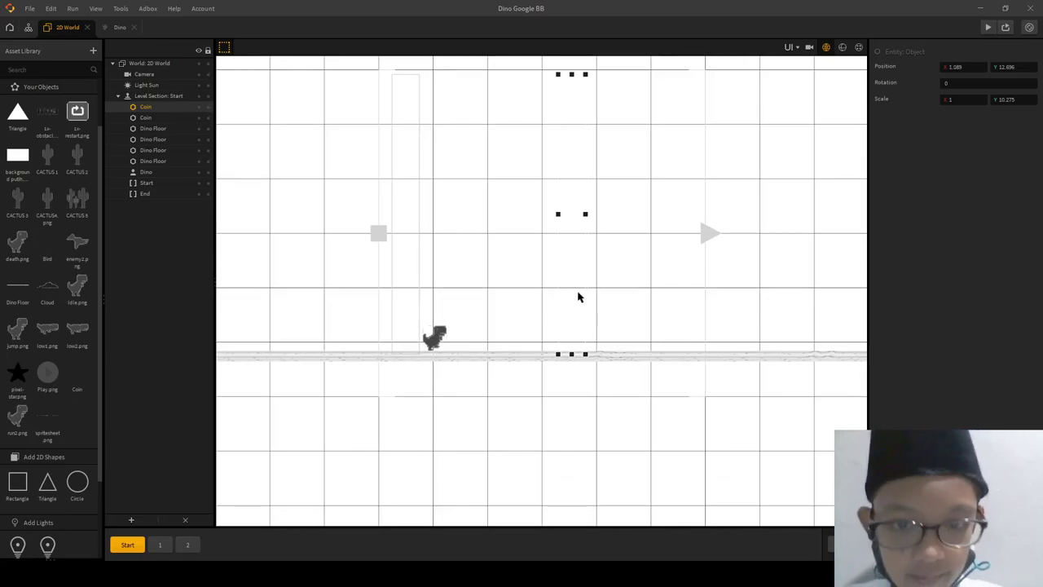
- Duplicate the Coin ahead of the Dino and move the new copy back toward the Dino to about X -1.2
{"action": "key", "text": "ctrl+d"}
{"action": "key", "text": "Left"}
{"action": "key", "text": "Left"}
{"action": "key", "text": "Left"}
{"action": "key", "text": "Left"}
{"action": "key", "text": "Left"}
{"action": "key", "text": "Left"}
{"action": "key", "text": "Left"}
{"action": "key", "text": "Left"}
{"action": "key", "text": "Left"}
{"action": "key", "text": "Left"}
{"action": "key", "text": "Left"}
{"action": "key", "text": "Left"}
{"action": "key", "text": "Left"}
{"action": "key", "text": "Left"}
{"action": "key", "text": "Left"}
{"action": "key", "text": "Left"}
{"action": "key", "text": "Left"}
{"action": "key", "text": "Left"}
{"action": "key", "text": "Left"}
{"action": "key", "text": "Left"}
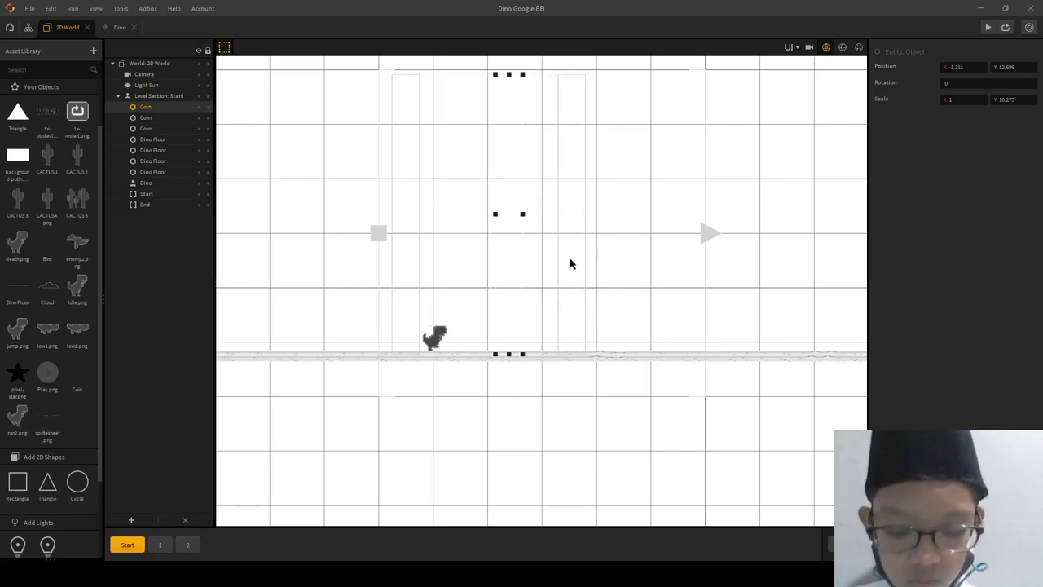
- Move the selected Coin copy in the Start section farther back, close to the Dino, at about X -3.1
{"action": "key", "text": "Left"}
{"action": "key", "text": "Left"}
{"action": "key", "text": "Left"}
{"action": "key", "text": "Left"}
{"action": "key", "text": "Left"}
{"action": "key", "text": "Left"}
{"action": "key", "text": "Left"}
{"action": "key", "text": "Left"}
{"action": "key", "text": "Left"}
{"action": "key", "text": "Left"}
{"action": "key", "text": "Left"}
{"action": "key", "text": "Left"}
{"action": "key", "text": "Left"}
{"action": "key", "text": "Left"}
{"action": "key", "text": "Left"}
{"action": "key", "text": "Left"}
{"action": "key", "text": "Left"}
{"action": "key", "text": "Left"}
{"action": "key", "text": "Left"}
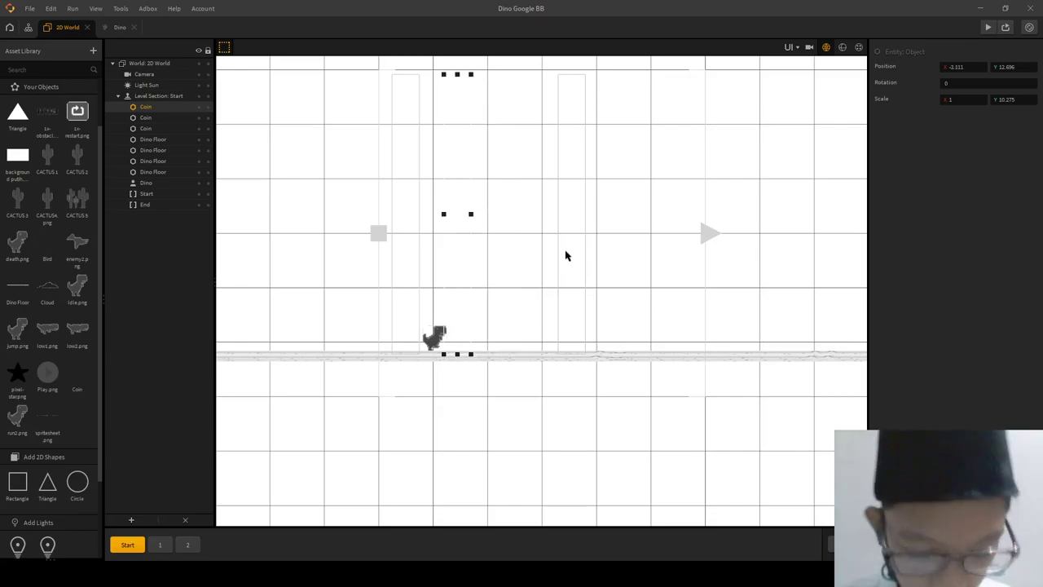
- Duplicate the Coin near the Dino and place the copy midway between it and the Coin farthest ahead, at about Y 12.7
{"action": "key", "text": "ctrl+d"}
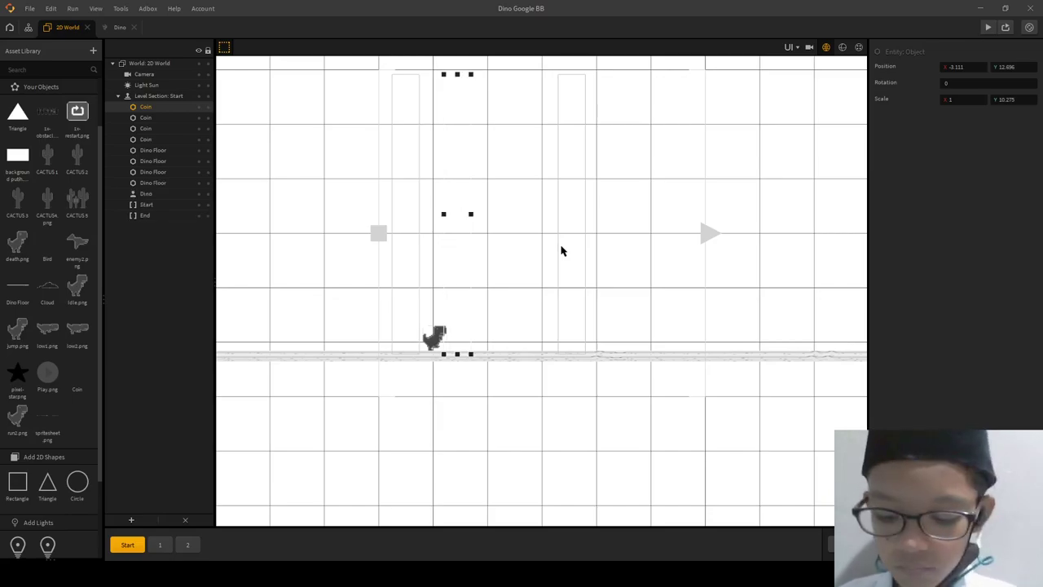
{"action": "key", "text": "Right"}
{"action": "key", "text": "Right"}
{"action": "key", "text": "Right"}
{"action": "key", "text": "Right"}
{"action": "key", "text": "Right"}
{"action": "key", "text": "Right"}
{"action": "key", "text": "Right"}
{"action": "key", "text": "Right"}
{"action": "key", "text": "Right"}
{"action": "key", "text": "Right"}
{"action": "key", "text": "Right"}
{"action": "key", "text": "Right"}
{"action": "key", "text": "Right"}
{"action": "key", "text": "Right"}
{"action": "key", "text": "Right"}
{"action": "key", "text": "Right"}
{"action": "key", "text": "Right"}
{"action": "key", "text": "Right"}
{"action": "key", "text": "Right"}
{"action": "key", "text": "Right"}
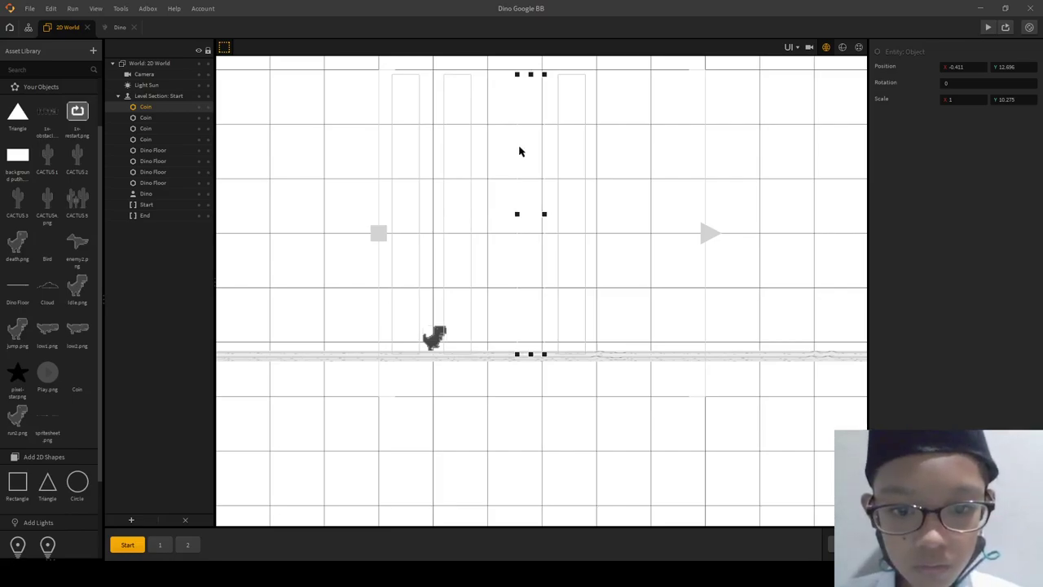
{"action": "key", "text": "Up"}
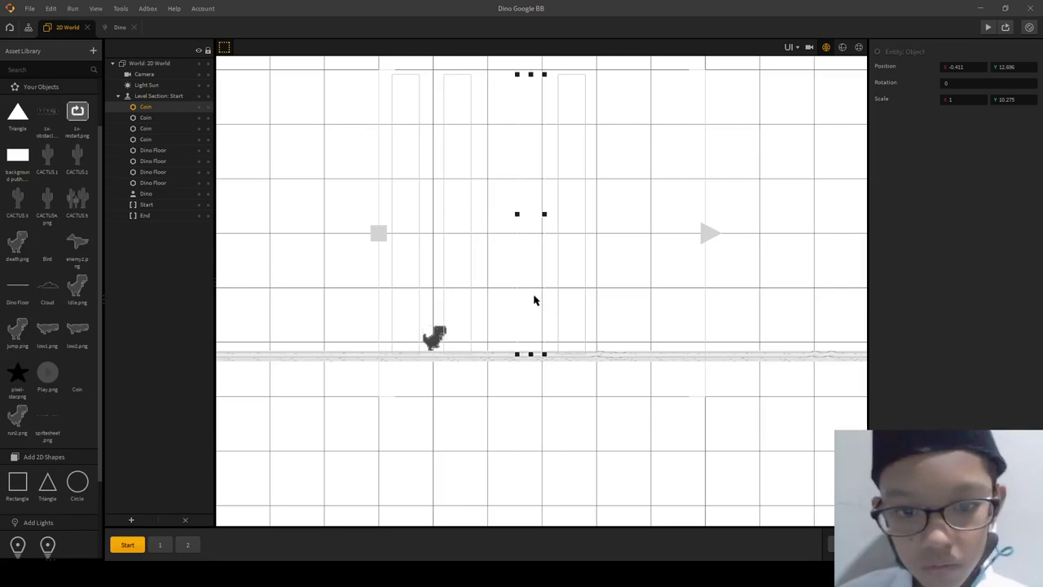
{"action": "key", "text": "Down"}
{"action": "left_click_drag", "start_coordinate": [528, 323], "coordinate": [515, 322]}
- Duplicate the newly placed Coin and move the copy past the farthest Coin to about X 3.1
{"action": "key", "text": "ctrl+d"}
{"action": "key", "text": "Right"}
{"action": "key", "text": "Right"}
{"action": "key", "text": "Right"}
{"action": "key", "text": "Right"}
{"action": "key", "text": "Right"}
{"action": "key", "text": "Right"}
{"action": "key", "text": "Right"}
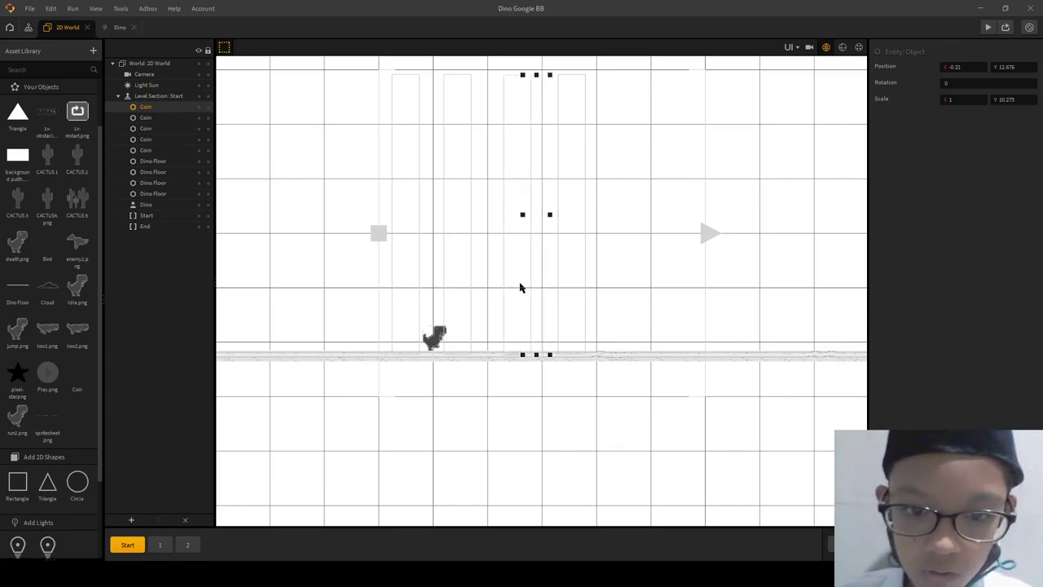
{"action": "key", "text": "Right"}
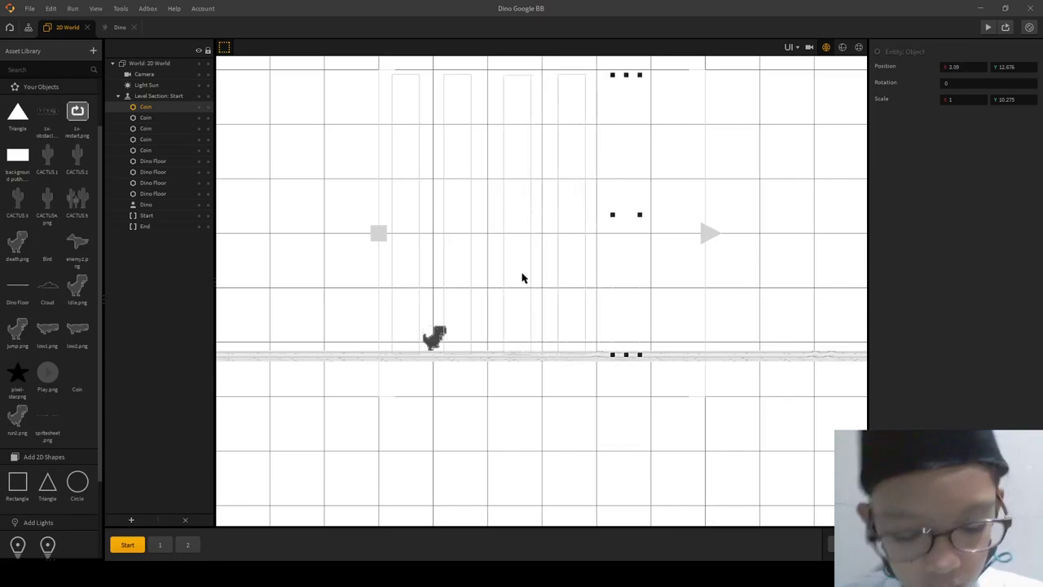
- Duplicate the farthest Coin and move the copy toward the end of the Start section to about X 5
{"action": "key", "text": "ctrl+d"}
{"action": "key", "text": "Right"}
{"action": "key", "text": "Right"}
{"action": "key", "text": "Right"}
{"action": "key", "text": "Right"}
{"action": "key", "text": "Right"}
{"action": "key", "text": "Right"}
{"action": "key", "text": "Right"}
{"action": "key", "text": "Right"}
{"action": "key", "text": "Right"}
{"action": "key", "text": "Right"}
{"action": "key", "text": "Right"}
{"action": "key", "text": "Right"}
{"action": "key", "text": "Right"}
{"action": "key", "text": "Right"}
{"action": "key", "text": "Right"}
{"action": "key", "text": "Right"}
{"action": "key", "text": "Right"}
{"action": "key", "text": "Right"}
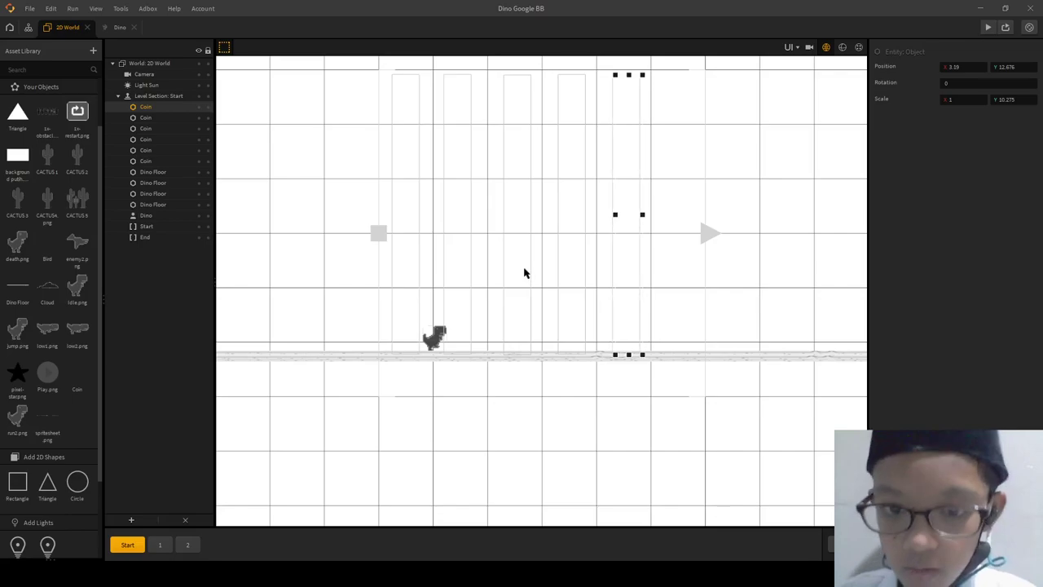
{"action": "key", "text": "Right"}
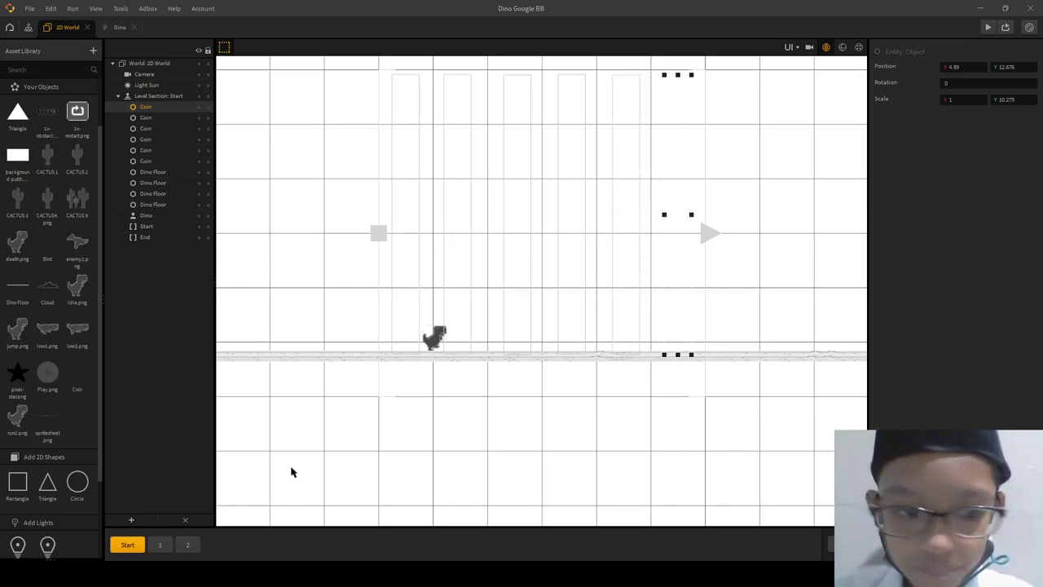
- Add a Coin at the beginning of level section 1 at about X -15.1, Y 12.5, stretched to a Y scale of about 9.7
{"action": "left_click", "coordinate": [160, 545]}
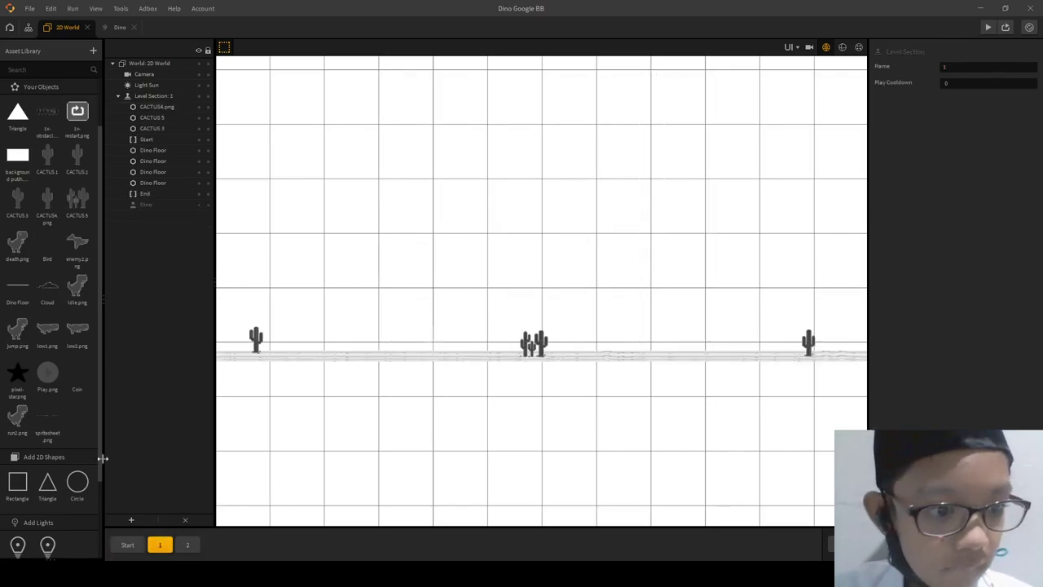
{"action": "left_click_drag", "start_coordinate": [76, 373], "coordinate": [373, 294]}
{"action": "scroll", "coordinate": [489, 277], "scroll_direction": "down", "scroll_amount": 3}
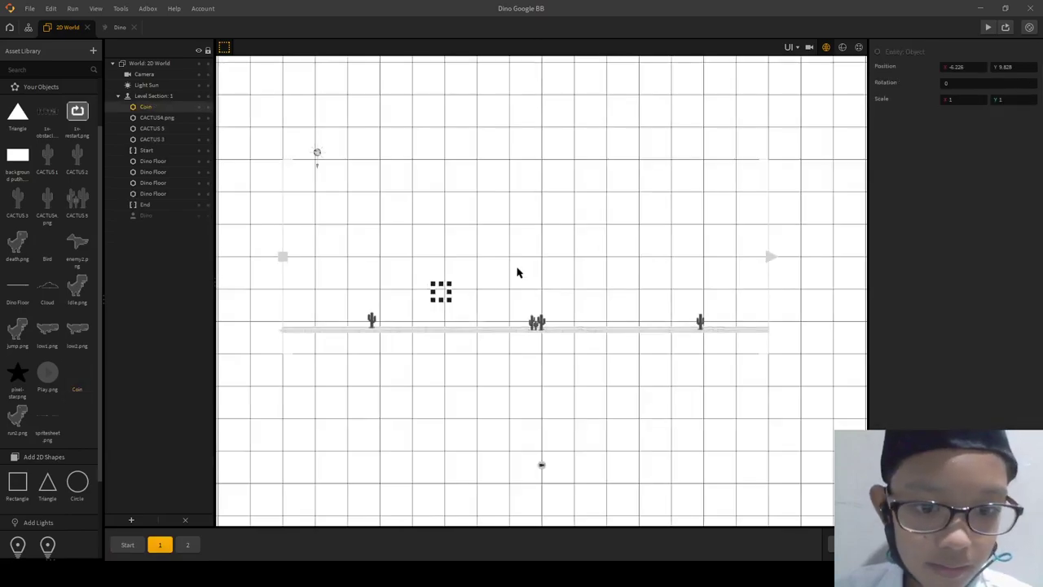
{"action": "left_click_drag", "start_coordinate": [441, 293], "coordinate": [317, 171]}
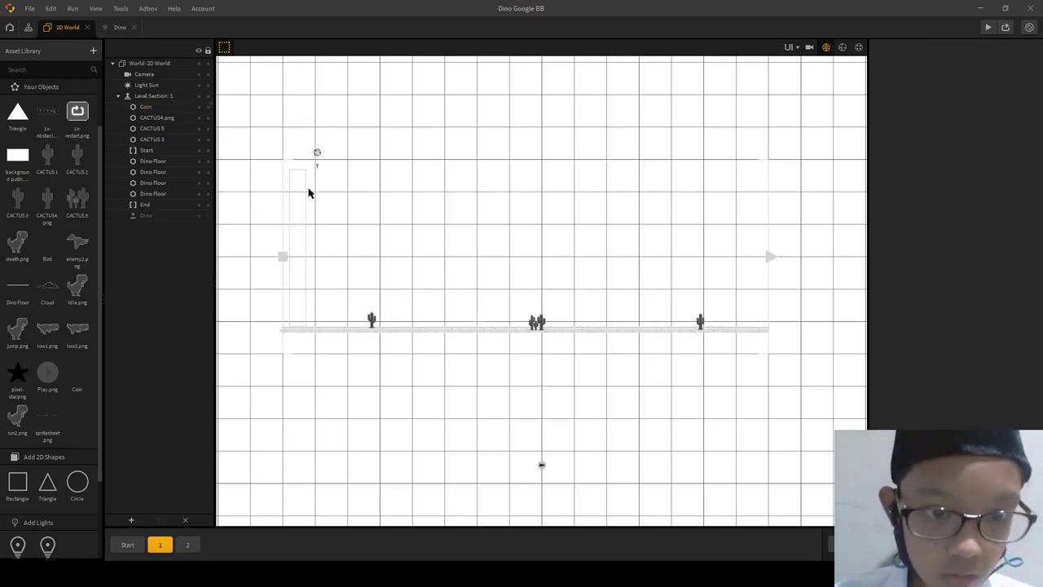
- Duplicate the stretched Coin in level section 1 and move the copy past the first cactus to about X -7.5
{"action": "key", "text": "ctrl+d"}
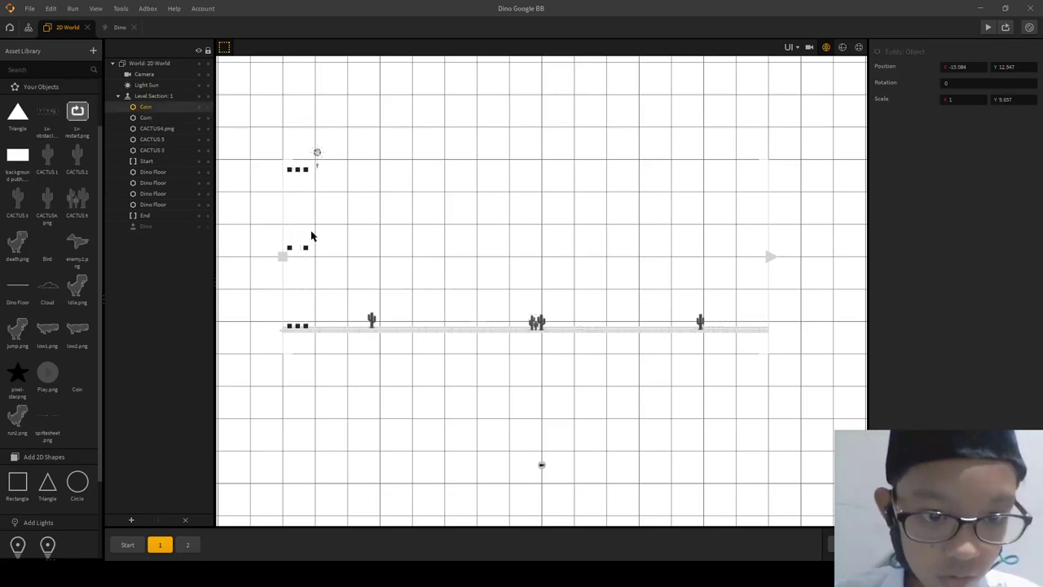
{"action": "key", "text": "Right"}
{"action": "key", "text": "Right"}
{"action": "key", "text": "Right"}
{"action": "key", "text": "Right"}
{"action": "key", "text": "Right"}
{"action": "key", "text": "Right"}
{"action": "key", "text": "Right"}
{"action": "key", "text": "Right"}
{"action": "key", "text": "Right"}
{"action": "key", "text": "Right"}
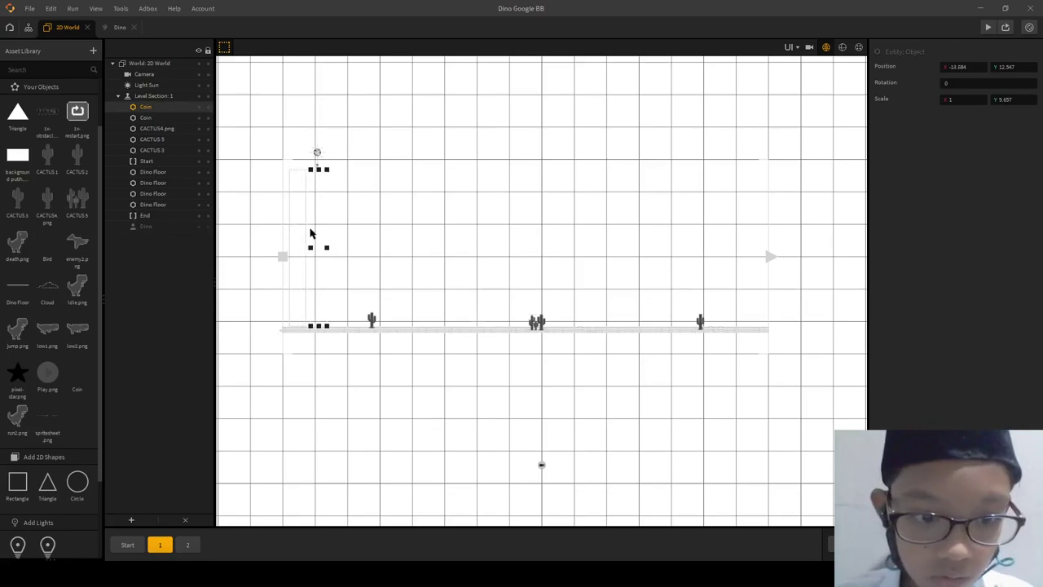
{"action": "key", "text": "Right"}
{"action": "key", "text": "Right"}
{"action": "key", "text": "Right"}
{"action": "key", "text": "Right"}
{"action": "key", "text": "Right"}
{"action": "key", "text": "Right"}
{"action": "key", "text": "Right"}
{"action": "key", "text": "Right"}
{"action": "key", "text": "Right"}
{"action": "key", "text": "Right"}
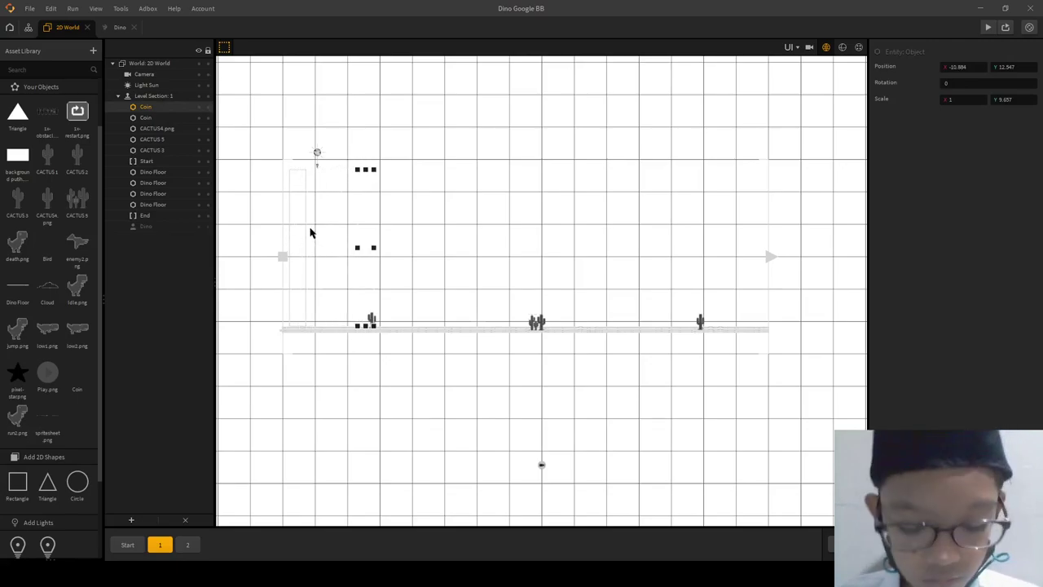
{"action": "key", "text": "Right"}
{"action": "key", "text": "Right"}
{"action": "key", "text": "Right"}
{"action": "key", "text": "Right"}
{"action": "key", "text": "Right"}
{"action": "key", "text": "Right"}
{"action": "key", "text": "Right"}
{"action": "key", "text": "Right"}
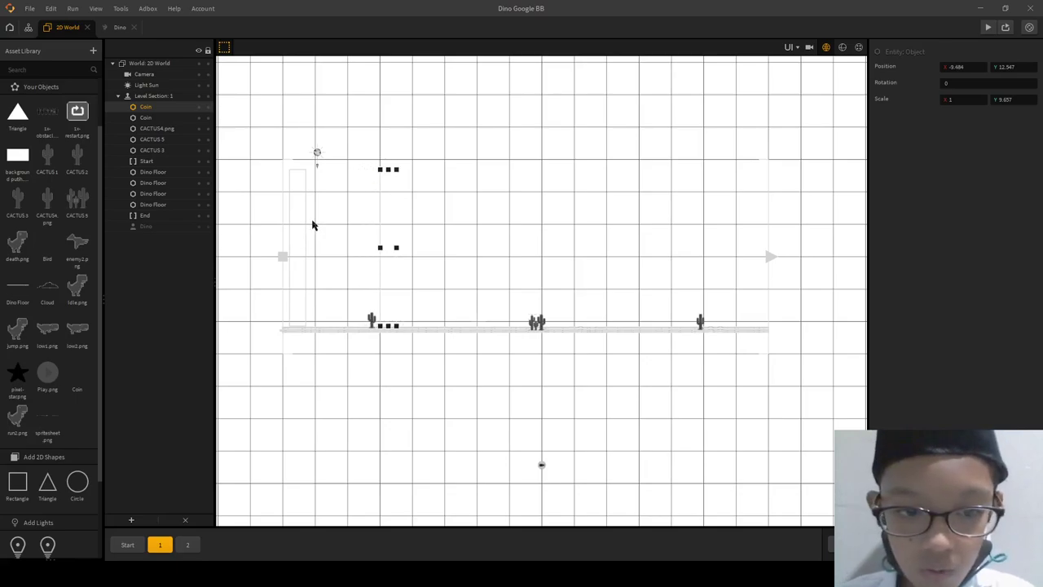
{"action": "key", "text": "Right"}
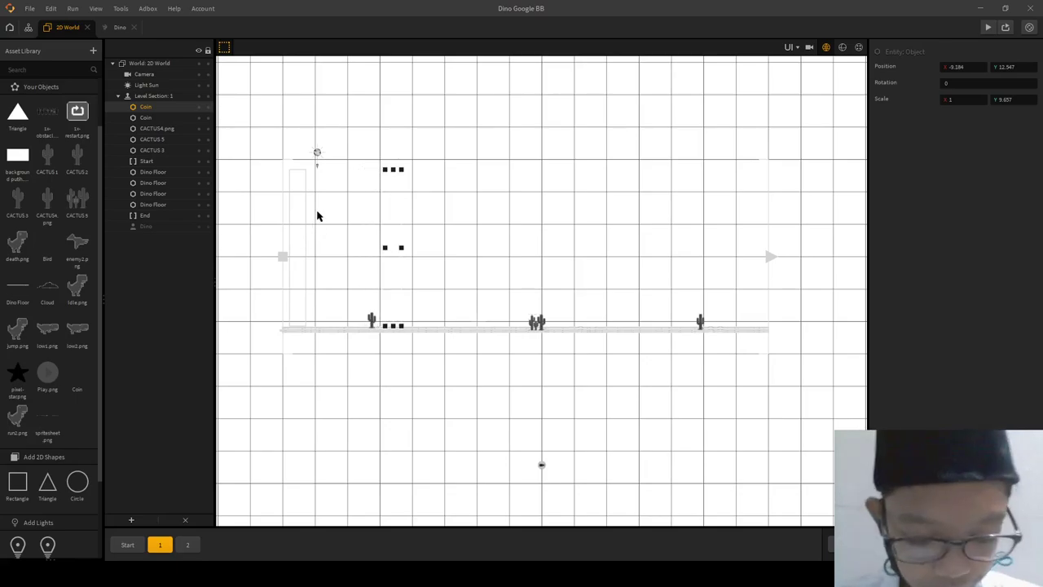
{"action": "key", "text": "Right"}
{"action": "key", "text": "Right"}
{"action": "key", "text": "Right"}
{"action": "key", "text": "Right"}
{"action": "key", "text": "Right"}
{"action": "key", "text": "Right"}
{"action": "key", "text": "Right"}
{"action": "key", "text": "Right"}
{"action": "key", "text": "Right"}
{"action": "key", "text": "Right"}
{"action": "key", "text": "Right"}
{"action": "key", "text": "Right"}
{"action": "key", "text": "Right"}
{"action": "key", "text": "Right"}
{"action": "key", "text": "Right"}
{"action": "key", "text": "Right"}
{"action": "key", "text": "Right"}
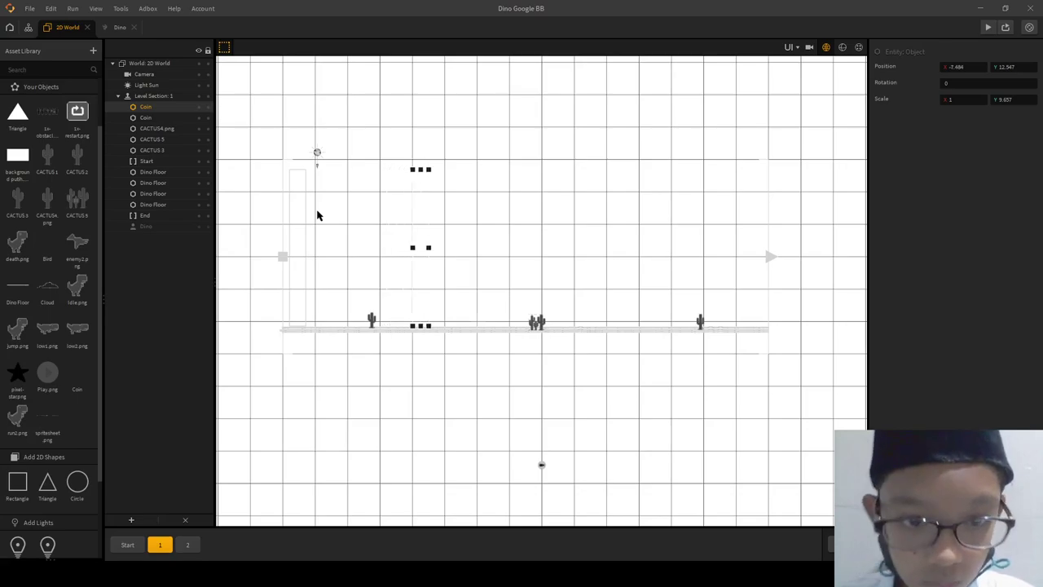
- Move the Coin copy back to just beyond the first cactus at about X -9.6
{"action": "key", "text": "Left"}
{"action": "key", "text": "Left"}
{"action": "key", "text": "Left"}
{"action": "key", "text": "Left"}
{"action": "key", "text": "Left"}
{"action": "key", "text": "Left"}
{"action": "key", "text": "Left"}
{"action": "key", "text": "Left"}
{"action": "key", "text": "Left"}
{"action": "key", "text": "Left"}
{"action": "key", "text": "Left"}
{"action": "key", "text": "Left"}
{"action": "key", "text": "Left"}
{"action": "key", "text": "Left"}
{"action": "key", "text": "Left"}
{"action": "key", "text": "Left"}
{"action": "key", "text": "Left"}
{"action": "key", "text": "Left"}
{"action": "key", "text": "Left"}
{"action": "key", "text": "Left"}
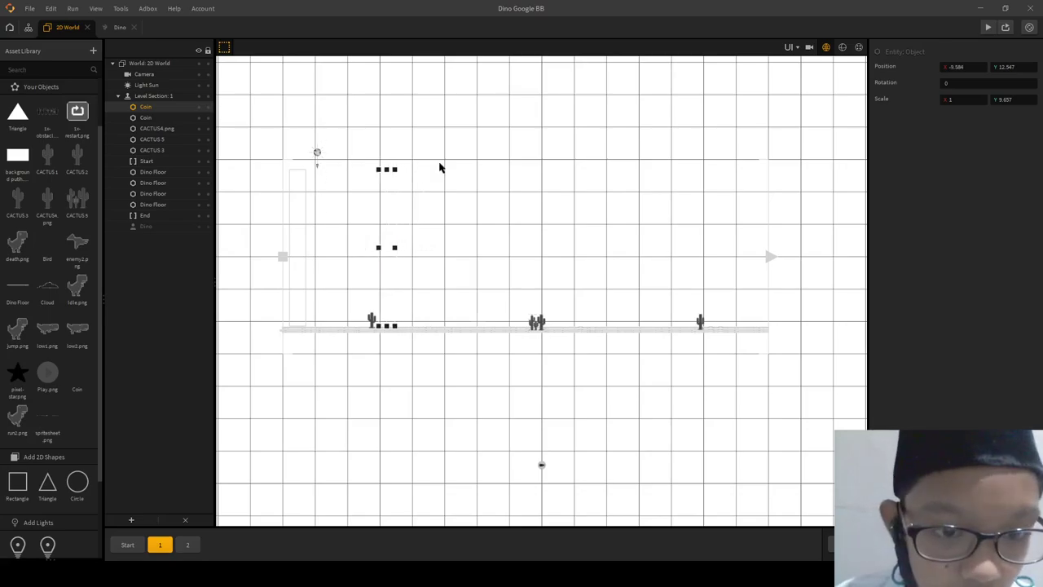
- Move the selected Coin copy back to the open space before the first cactus at about X -12.9
{"action": "key", "text": "Left"}
{"action": "key", "text": "Left"}
{"action": "key", "text": "Left"}
{"action": "key", "text": "Left"}
{"action": "key", "text": "Left"}
{"action": "key", "text": "Left"}
{"action": "key", "text": "Left"}
{"action": "key", "text": "Left"}
{"action": "key", "text": "Left"}
{"action": "key", "text": "Left"}
{"action": "key", "text": "Left"}
{"action": "key", "text": "Left"}
{"action": "key", "text": "Left"}
{"action": "key", "text": "Left"}
{"action": "key", "text": "Left"}
{"action": "key", "text": "Left"}
{"action": "key", "text": "Left"}
- Duplicate the Coin before the first cactus and move the copy over the cactus to about X -10.9
{"action": "key", "text": "ctrl+d"}
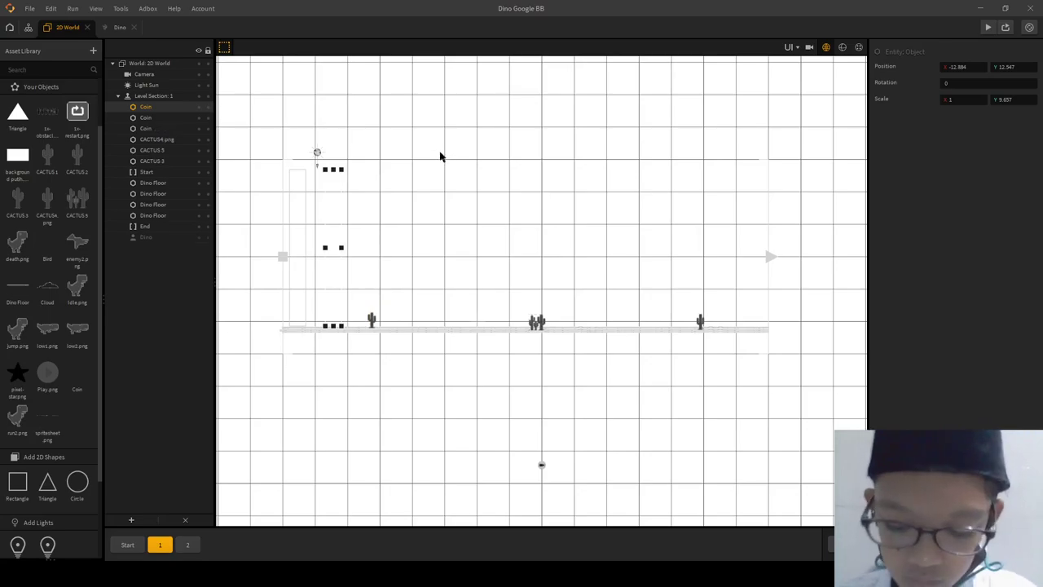
{"action": "key", "text": "Right"}
{"action": "key", "text": "Right"}
{"action": "key", "text": "Right"}
{"action": "key", "text": "Right"}
{"action": "key", "text": "Right"}
{"action": "key", "text": "Right"}
{"action": "key", "text": "Right"}
{"action": "key", "text": "Right"}
{"action": "key", "text": "Right"}
{"action": "key", "text": "Right"}
{"action": "key", "text": "Right"}
{"action": "key", "text": "Right"}
{"action": "key", "text": "Right"}
{"action": "key", "text": "Right"}
{"action": "key", "text": "Right"}
{"action": "key", "text": "Right"}
{"action": "key", "text": "Right"}
{"action": "key", "text": "Right"}
{"action": "key", "text": "Right"}
{"action": "key", "text": "Right"}
- Duplicate the Coin over the first cactus and move the copy just past the cactus to about X -8.8
{"action": "key", "text": "ctrl+d"}
{"action": "key", "text": "Right"}
{"action": "key", "text": "Right"}
{"action": "key", "text": "Right"}
{"action": "key", "text": "Right"}
{"action": "key", "text": "Right"}
{"action": "key", "text": "Right"}
{"action": "key", "text": "Right"}
{"action": "key", "text": "Right"}
{"action": "key", "text": "Right"}
{"action": "key", "text": "Right"}
{"action": "key", "text": "Right"}
{"action": "key", "text": "Right"}
{"action": "key", "text": "Right"}
{"action": "key", "text": "Right"}
{"action": "key", "text": "Right"}
{"action": "key", "text": "Right"}
{"action": "key", "text": "Right"}
{"action": "key", "text": "Right"}
{"action": "key", "text": "Right"}
{"action": "key", "text": "Right"}
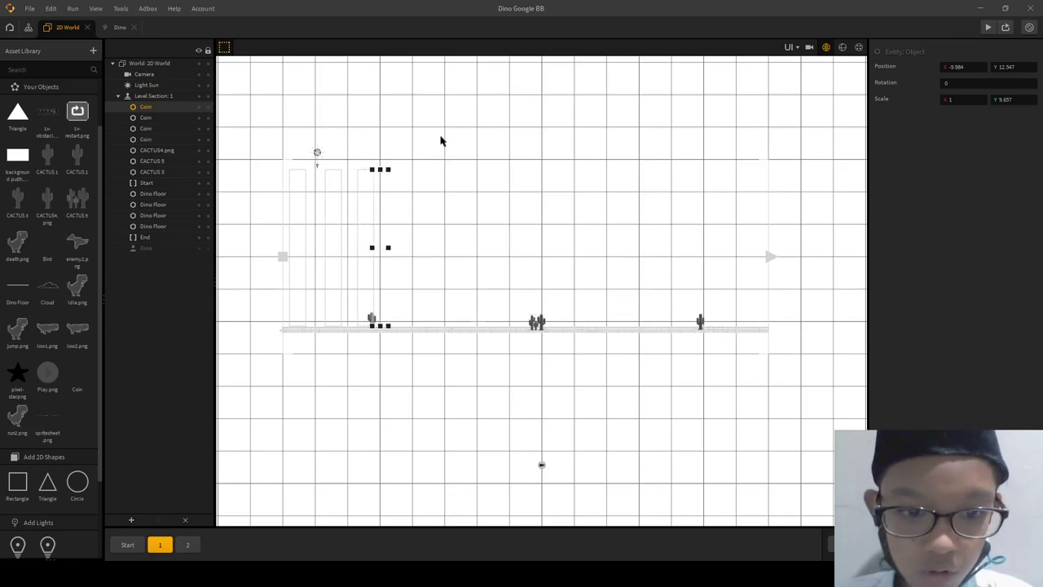
{"action": "key", "text": "Left"}
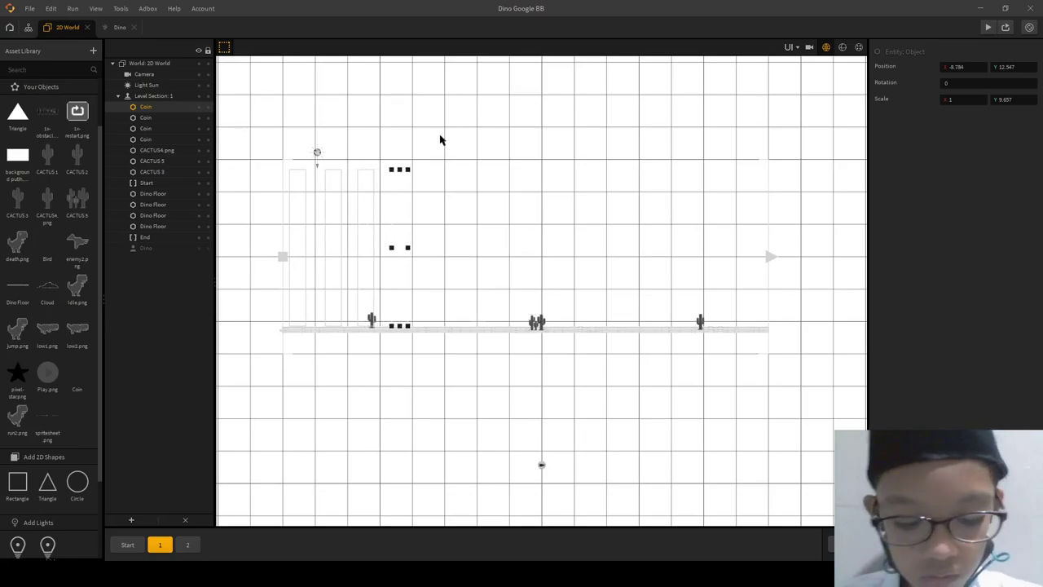
- Duplicate the Coin just past the first cactus and place the copy farther along at about X -6.9
{"action": "key", "text": "ctrl+d"}
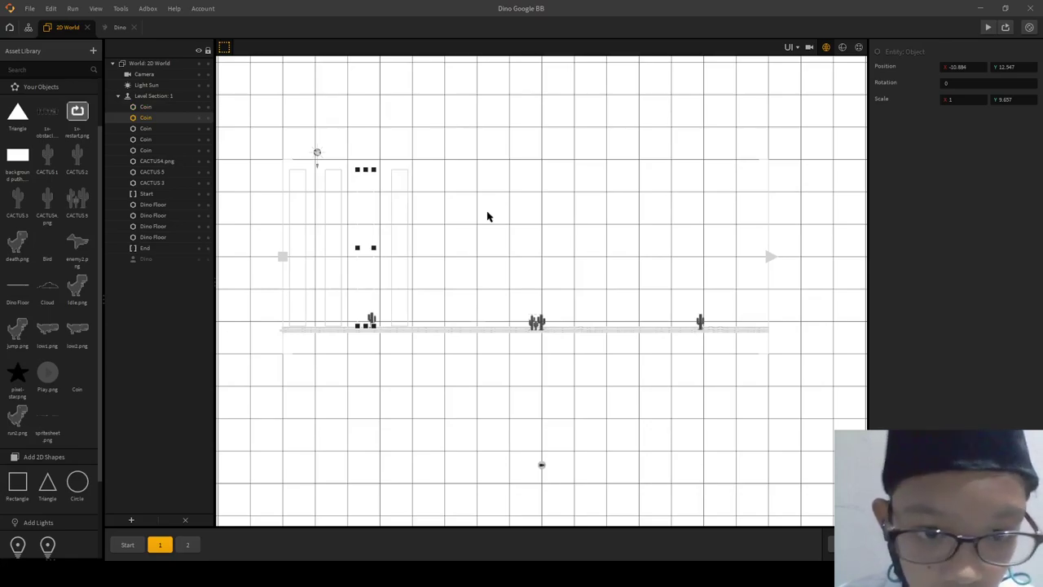
{"action": "key", "text": "Right"}
{"action": "key", "text": "Right"}
{"action": "key", "text": "Right"}
{"action": "key", "text": "Right"}
{"action": "key", "text": "Right"}
{"action": "key", "text": "Right"}
{"action": "key", "text": "Right"}
{"action": "key", "text": "Right"}
{"action": "key", "text": "Right"}
{"action": "key", "text": "Right"}
{"action": "key", "text": "Right"}
{"action": "key", "text": "Right"}
{"action": "key", "text": "Right"}
{"action": "key", "text": "Right"}
{"action": "key", "text": "Right"}
{"action": "key", "text": "Right"}
{"action": "key", "text": "Right"}
{"action": "key", "text": "Right"}
{"action": "key", "text": "Right"}
{"action": "key", "text": "Right"}
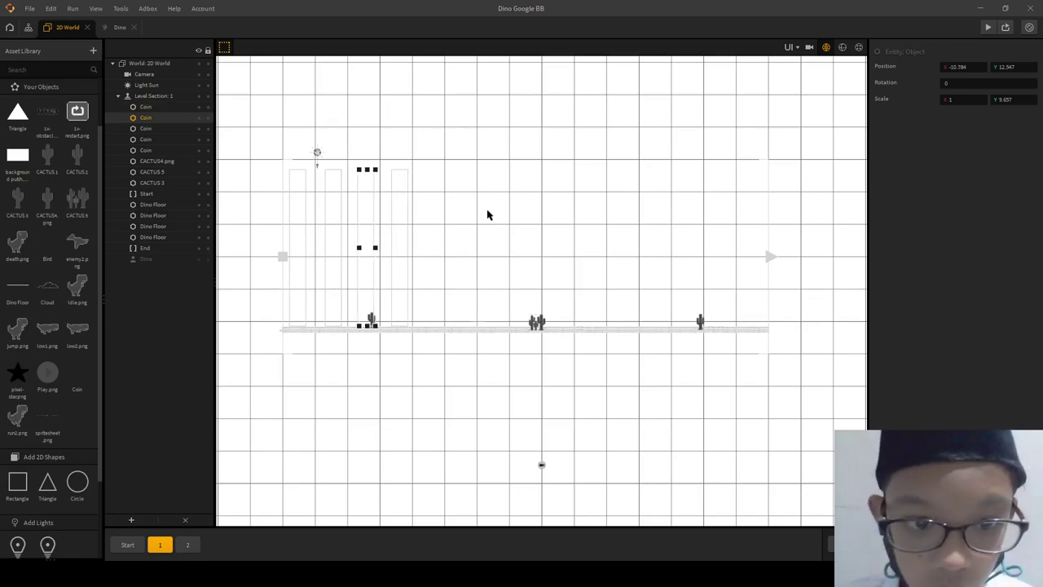
{"action": "key", "text": "Right"}
{"action": "key", "text": "Right"}
{"action": "key", "text": "Right"}
{"action": "key", "text": "Right"}
{"action": "key", "text": "Right"}
{"action": "key", "text": "Right"}
{"action": "key", "text": "Right"}
{"action": "key", "text": "Right"}
{"action": "key", "text": "Right"}
{"action": "key", "text": "Right"}
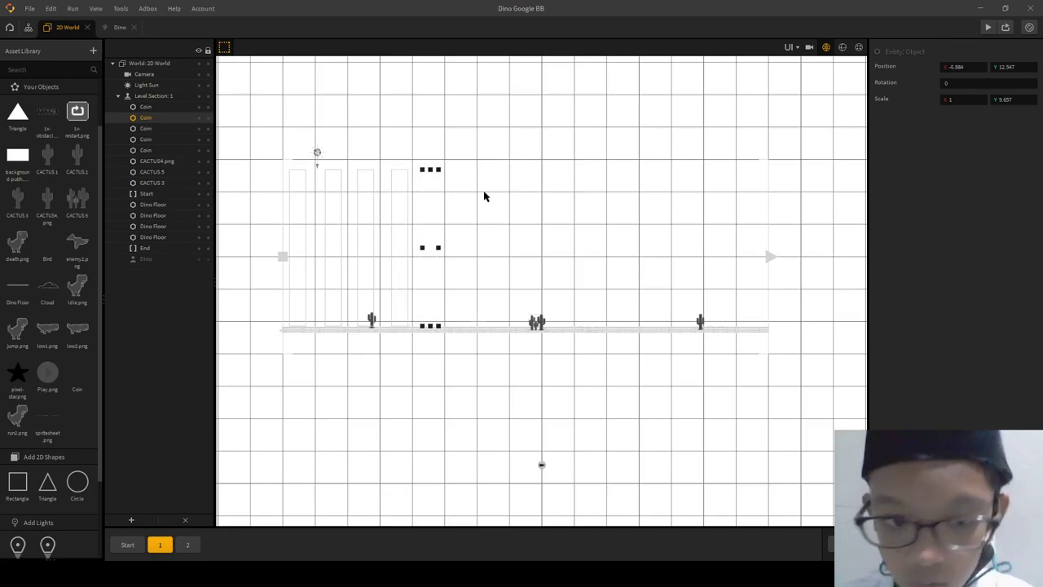
- Move the newest Coin copy farther toward the middle cactus group to about X -5.1
{"action": "key", "text": "Right"}
{"action": "key", "text": "Right"}
{"action": "key", "text": "Right"}
{"action": "key", "text": "Right"}
{"action": "key", "text": "Right"}
{"action": "key", "text": "Right"}
{"action": "key", "text": "Right"}
{"action": "key", "text": "Right"}
{"action": "key", "text": "Right"}
{"action": "key", "text": "Right"}
{"action": "key", "text": "Right"}
{"action": "key", "text": "Right"}
{"action": "key", "text": "Right"}
{"action": "key", "text": "Right"}
{"action": "key", "text": "Right"}
{"action": "key", "text": "Right"}
{"action": "key", "text": "Right"}
{"action": "key", "text": "Right"}
{"action": "key", "text": "Right"}
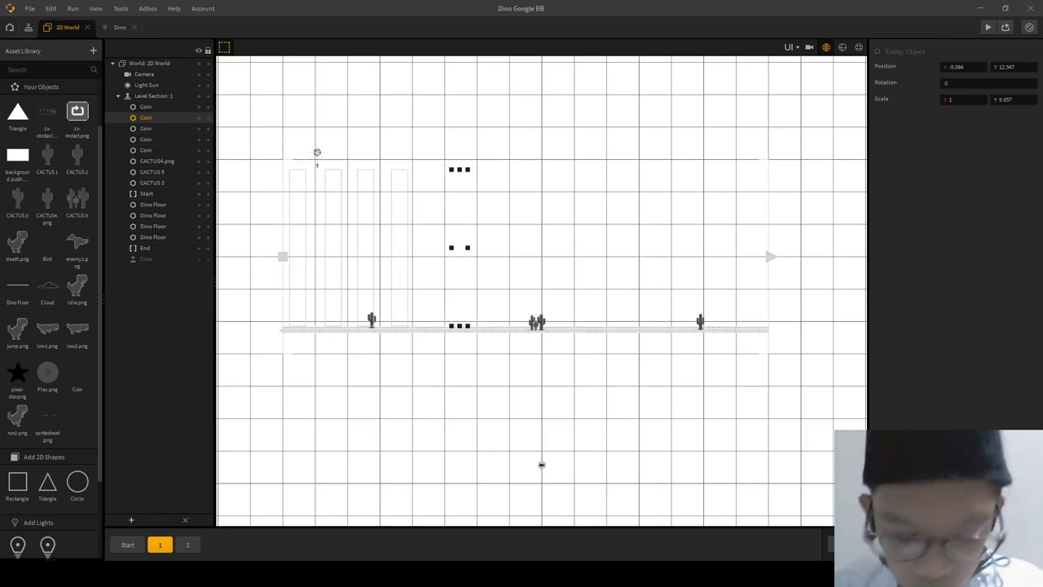
- Move the Coin copy back toward its neighbouring Coin at about X -6.9
{"action": "key", "text": "Left"}
{"action": "key", "text": "Left"}
{"action": "key", "text": "Left"}
{"action": "key", "text": "Left"}
{"action": "key", "text": "Left"}
{"action": "key", "text": "Left"}
{"action": "key", "text": "Left"}
{"action": "key", "text": "Left"}
{"action": "key", "text": "Left"}
{"action": "key", "text": "Left"}
{"action": "key", "text": "Left"}
{"action": "key", "text": "Left"}
{"action": "key", "text": "Left"}
{"action": "key", "text": "Left"}
{"action": "key", "text": "Left"}
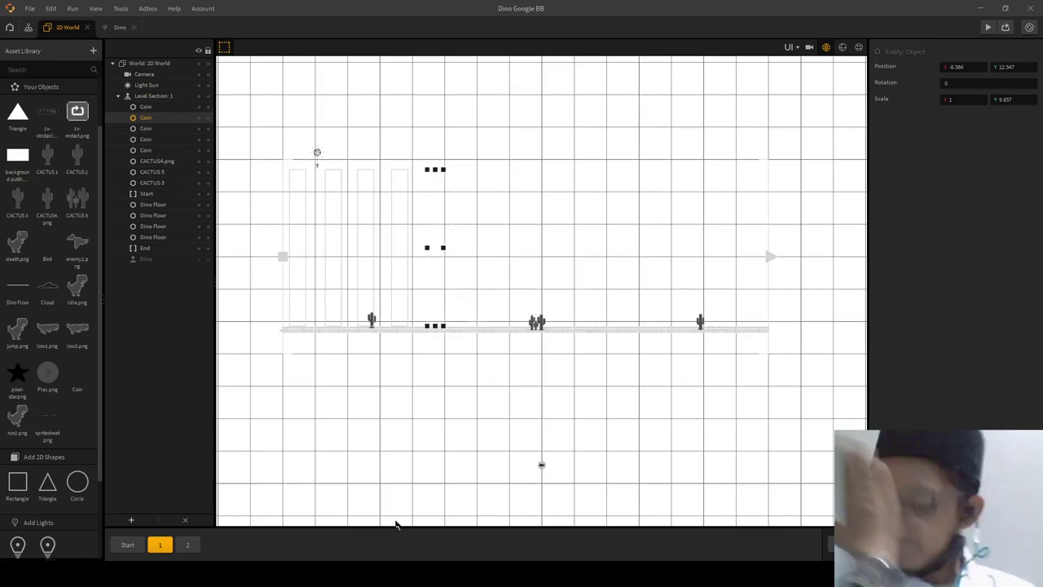
{"action": "key", "text": "Left"}
{"action": "key", "text": "Left"}
{"action": "key", "text": "Left"}
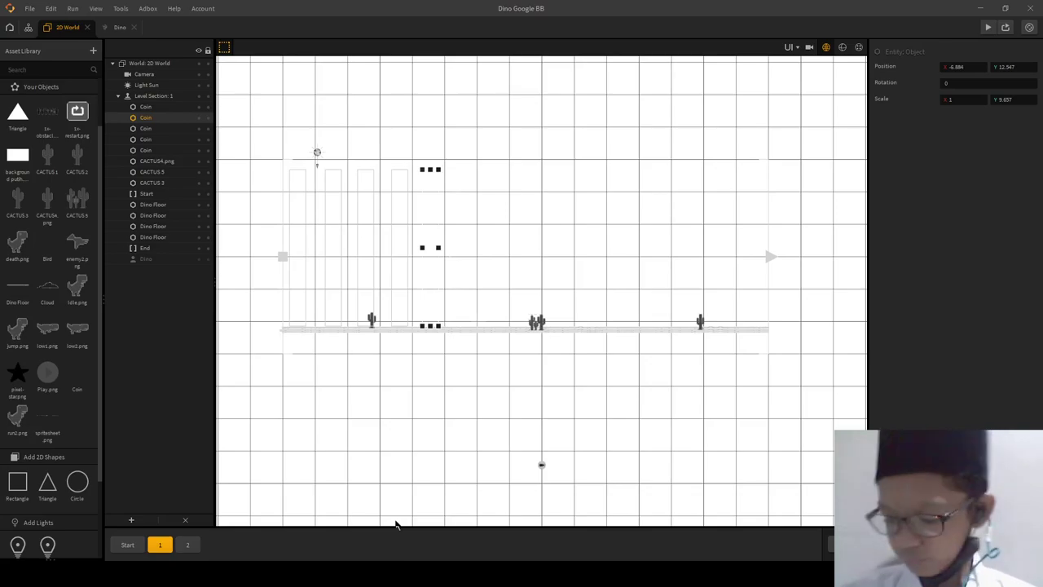
- Duplicate the Coin at about X -6.9 and move the copy toward the middle cactus group to about X -5.1
{"action": "key", "text": "ctrl+d"}
{"action": "key", "text": "Right"}
{"action": "key", "text": "Right"}
{"action": "key", "text": "Right"}
{"action": "key", "text": "Right"}
{"action": "key", "text": "Right"}
{"action": "key", "text": "Right"}
{"action": "key", "text": "Right"}
{"action": "key", "text": "Right"}
{"action": "key", "text": "Right"}
{"action": "key", "text": "Right"}
{"action": "key", "text": "Right"}
{"action": "key", "text": "Right"}
{"action": "key", "text": "Right"}
{"action": "key", "text": "Right"}
{"action": "key", "text": "Right"}
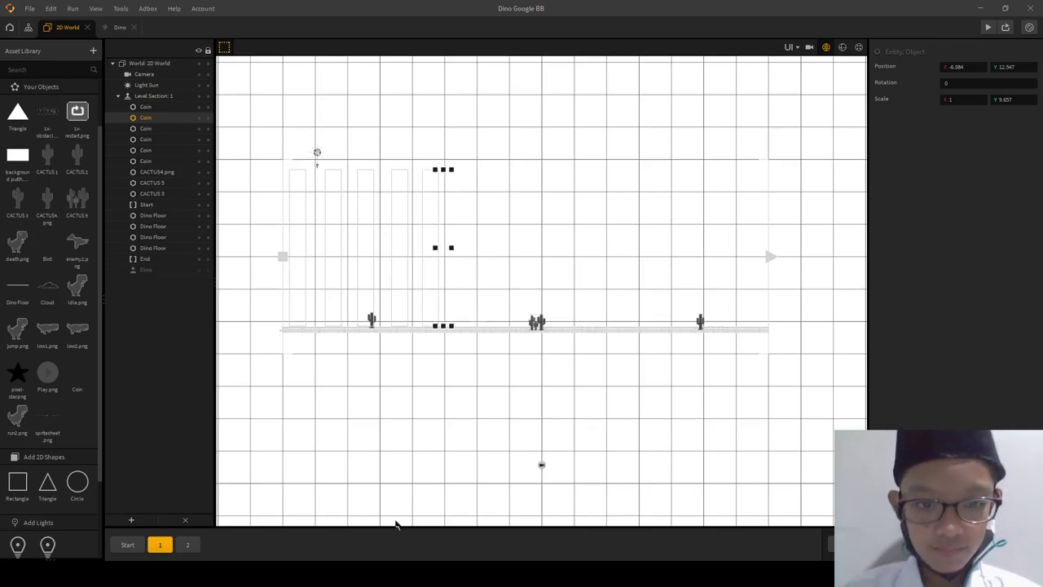
- Duplicate the Coin at about X -5.1 and move the copy toward the middle cactus group to about X -3.0
{"action": "key", "text": "ctrl+d"}
{"action": "key", "text": "Left"}
{"action": "key", "text": "Left"}
{"action": "key", "text": "Left"}
{"action": "key", "text": "Left"}
{"action": "key", "text": "Left"}
{"action": "key", "text": "Left"}
{"action": "key", "text": "Left"}
{"action": "key", "text": "Left"}
{"action": "key", "text": "Left"}
{"action": "key", "text": "Left"}
{"action": "key", "text": "Left"}
{"action": "key", "text": "Left"}
{"action": "key", "text": "Left"}
{"action": "key", "text": "Left"}
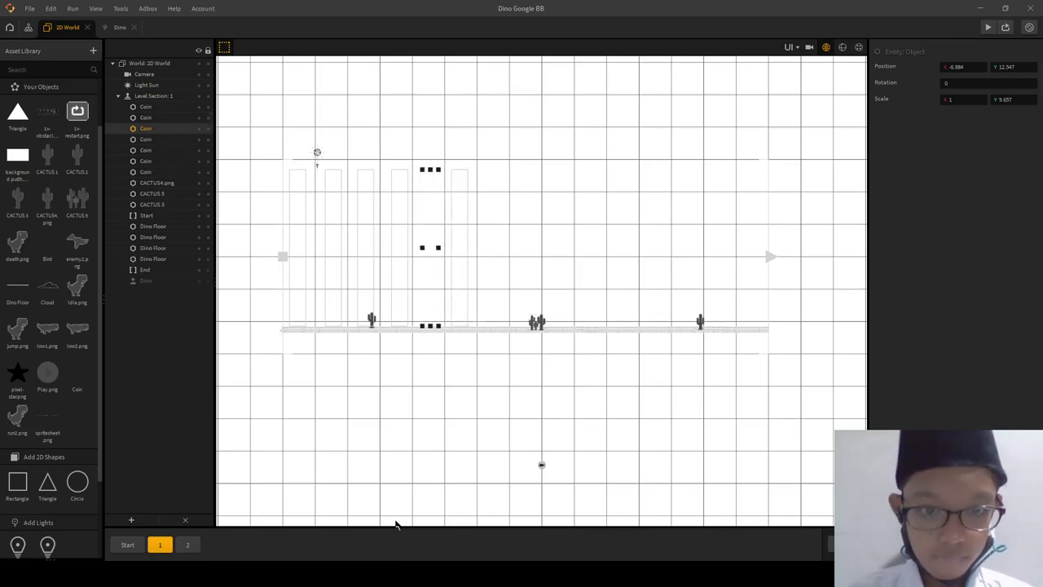
{"action": "key", "text": "Right"}
{"action": "key", "text": "Right"}
{"action": "key", "text": "Right"}
{"action": "key", "text": "Right"}
{"action": "key", "text": "Right"}
{"action": "key", "text": "Right"}
{"action": "key", "text": "Right"}
{"action": "key", "text": "Right"}
{"action": "key", "text": "Right"}
{"action": "key", "text": "Right"}
{"action": "key", "text": "Right"}
{"action": "key", "text": "Right"}
{"action": "key", "text": "Right"}
{"action": "key", "text": "Right"}
{"action": "key", "text": "Right"}
{"action": "key", "text": "Right"}
{"action": "key", "text": "Right"}
{"action": "key", "text": "Right"}
{"action": "key", "text": "Right"}
{"action": "key", "text": "Right"}
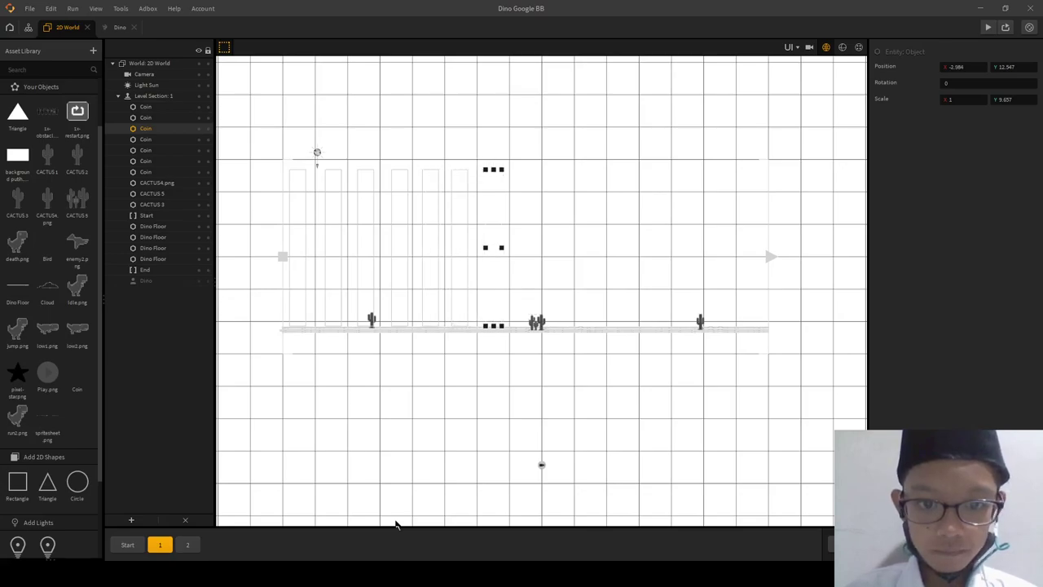
- Duplicate the Coin at about X -3.0 and place the copy at the middle cactus group at about X -0.9
{"action": "key", "text": "ctrl+d"}
{"action": "key", "text": "Right"}
{"action": "key", "text": "Right"}
{"action": "key", "text": "Right"}
{"action": "key", "text": "Right"}
{"action": "key", "text": "Right"}
{"action": "key", "text": "Right"}
{"action": "key", "text": "Right"}
{"action": "key", "text": "Right"}
{"action": "key", "text": "Right"}
{"action": "key", "text": "Right"}
{"action": "key", "text": "Right"}
{"action": "key", "text": "Right"}
{"action": "key", "text": "Right"}
{"action": "key", "text": "Right"}
{"action": "key", "text": "Right"}
{"action": "key", "text": "Right"}
{"action": "key", "text": "Right"}
{"action": "key", "text": "Right"}
{"action": "key", "text": "Right"}
{"action": "key", "text": "Right"}
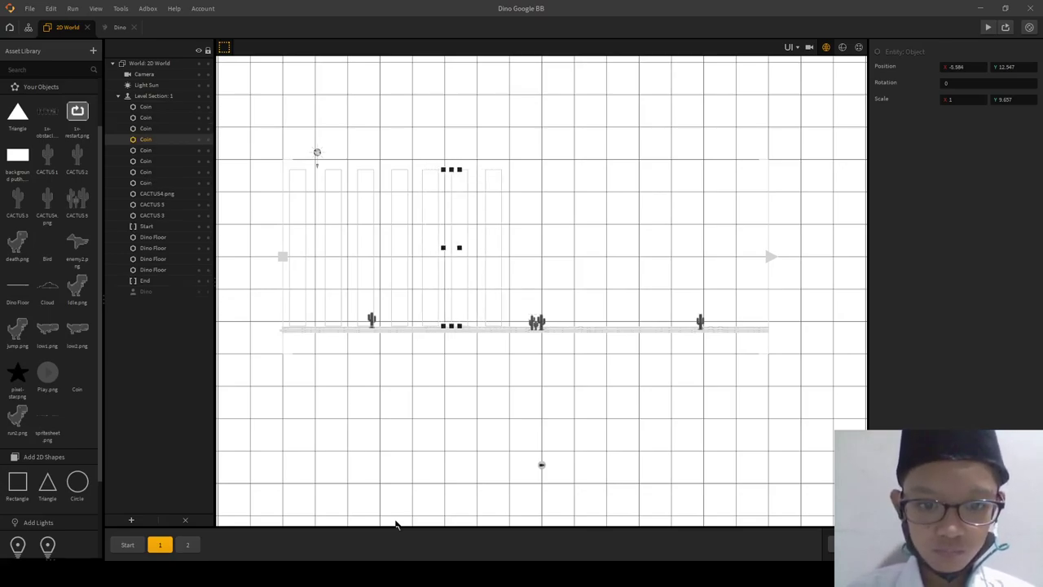
{"action": "key", "text": "Right"}
{"action": "key", "text": "Right"}
{"action": "key", "text": "Right"}
{"action": "key", "text": "Right"}
{"action": "key", "text": "Right"}
{"action": "key", "text": "Right"}
{"action": "key", "text": "Right"}
{"action": "key", "text": "Right"}
{"action": "key", "text": "Right"}
{"action": "key", "text": "Right"}
{"action": "key", "text": "Right"}
{"action": "key", "text": "Right"}
{"action": "key", "text": "Right"}
{"action": "key", "text": "Right"}
{"action": "key", "text": "Right"}
{"action": "key", "text": "Right"}
{"action": "key", "text": "Right"}
{"action": "key", "text": "Right"}
{"action": "key", "text": "Right"}
{"action": "key", "text": "Right"}
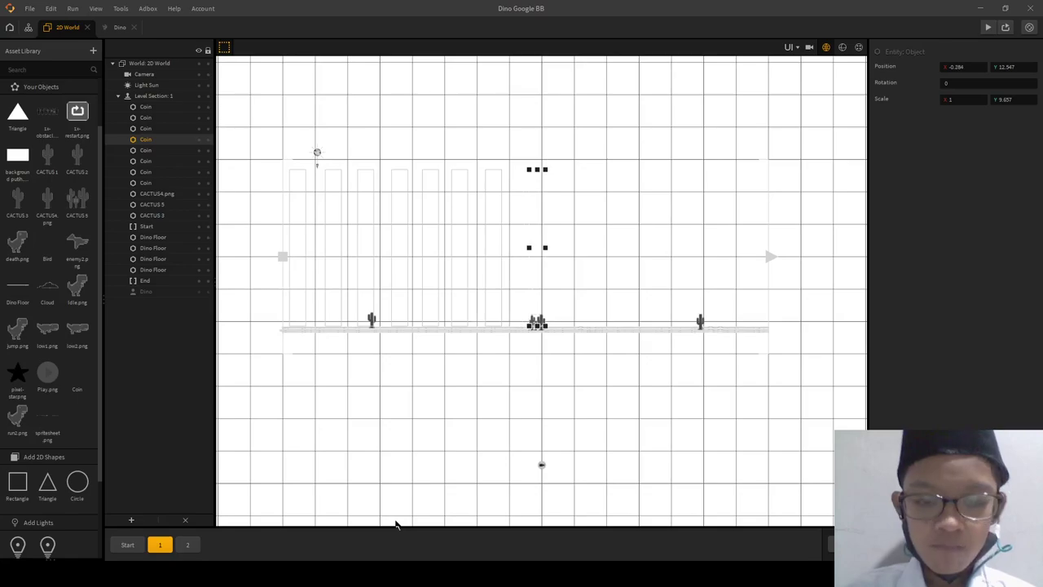
{"action": "key", "text": "Left"}
{"action": "key", "text": "Left"}
{"action": "key", "text": "Left"}
{"action": "key", "text": "Left"}
{"action": "key", "text": "Left"}
{"action": "key", "text": "Left"}
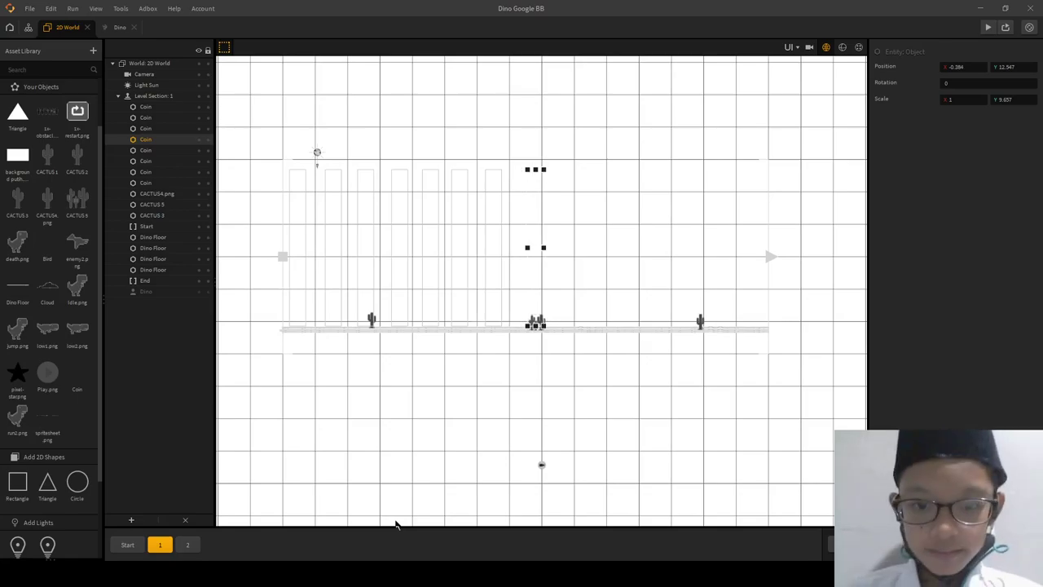
- Duplicate the Coin at the middle cactus group and move the copy just past the cacti to about X 1.0
{"action": "key", "text": "ctrl+d"}
{"action": "key", "text": "Right"}
{"action": "key", "text": "Right"}
{"action": "key", "text": "Right"}
{"action": "key", "text": "Right"}
{"action": "key", "text": "Right"}
{"action": "key", "text": "Right"}
{"action": "key", "text": "Right"}
{"action": "key", "text": "Right"}
{"action": "key", "text": "Right"}
{"action": "key", "text": "Right"}
{"action": "key", "text": "Right"}
{"action": "key", "text": "Right"}
{"action": "key", "text": "Right"}
{"action": "key", "text": "Right"}
{"action": "key", "text": "Right"}
{"action": "key", "text": "Right"}
{"action": "key", "text": "Right"}
{"action": "key", "text": "Right"}
{"action": "key", "text": "Right"}
{"action": "key", "text": "Right"}
{"action": "key", "text": "Right"}
{"action": "key", "text": "Right"}
{"action": "key", "text": "Right"}
{"action": "key", "text": "Right"}
{"action": "key", "text": "Right"}
{"action": "key", "text": "Right"}
{"action": "key", "text": "Right"}
{"action": "key", "text": "Right"}
{"action": "key", "text": "Right"}
{"action": "key", "text": "Right"}
{"action": "key", "text": "Right"}
{"action": "key", "text": "Right"}
{"action": "key", "text": "Right"}
{"action": "key", "text": "Right"}
{"action": "key", "text": "Right"}
{"action": "key", "text": "Right"}
{"action": "key", "text": "Right"}
{"action": "key", "text": "Right"}
{"action": "key", "text": "Right"}
{"action": "key", "text": "Right"}
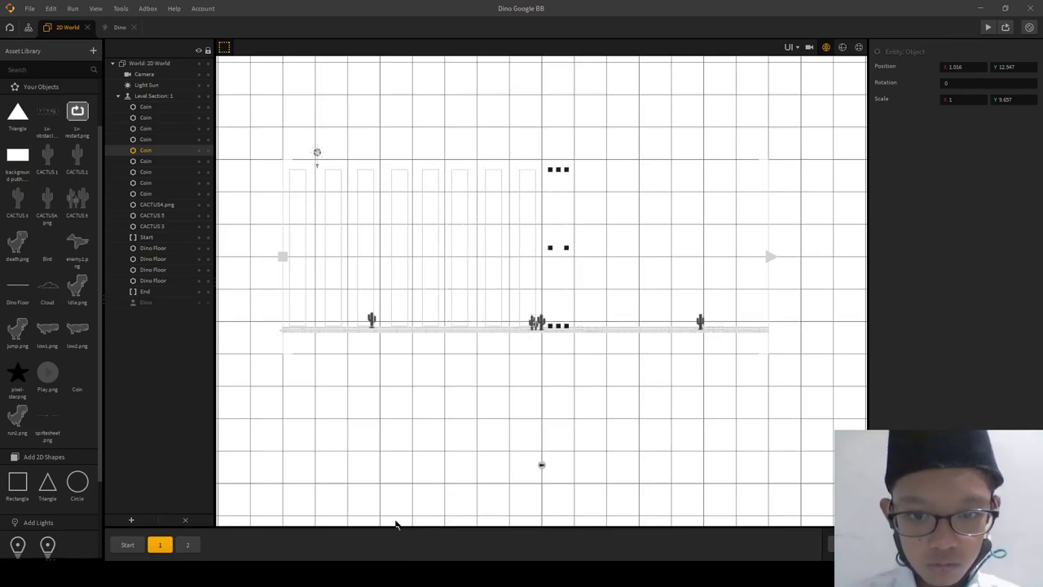
- Duplicate the Coin at about X 1.0 and move the copy along the section to about X 3.2
{"action": "key", "text": "ctrl+d"}
{"action": "key", "text": "Right"}
{"action": "key", "text": "Right"}
{"action": "key", "text": "Right"}
{"action": "key", "text": "Right"}
{"action": "key", "text": "Right"}
{"action": "key", "text": "Right"}
{"action": "key", "text": "Right"}
{"action": "key", "text": "Right"}
{"action": "key", "text": "Right"}
{"action": "key", "text": "Right"}
{"action": "key", "text": "Right"}
{"action": "key", "text": "Right"}
{"action": "key", "text": "Right"}
{"action": "key", "text": "Right"}
{"action": "key", "text": "Right"}
{"action": "key", "text": "Right"}
{"action": "key", "text": "Right"}
{"action": "key", "text": "Right"}
{"action": "key", "text": "Right"}
{"action": "key", "text": "Right"}
{"action": "key", "text": "Left"}
{"action": "key", "text": "Right"}
{"action": "key", "text": "Right"}
{"action": "key", "text": "Right"}
{"action": "key", "text": "Right"}
{"action": "key", "text": "Right"}
{"action": "key", "text": "Right"}
{"action": "key", "text": "Right"}
{"action": "key", "text": "Right"}
{"action": "key", "text": "Right"}
{"action": "key", "text": "Right"}
{"action": "key", "text": "Right"}
{"action": "key", "text": "Right"}
{"action": "key", "text": "Right"}
{"action": "key", "text": "Right"}
{"action": "key", "text": "Right"}
{"action": "key", "text": "Right"}
{"action": "key", "text": "Right"}
{"action": "key", "text": "Right"}
{"action": "key", "text": "Right"}
{"action": "key", "text": "Right"}
{"action": "key", "text": "Left"}
{"action": "key", "text": "Left"}
{"action": "key", "text": "Left"}
{"action": "key", "text": "Left"}
{"action": "key", "text": "Left"}
{"action": "key", "text": "Left"}
{"action": "key", "text": "Left"}
{"action": "key", "text": "Left"}
{"action": "key", "text": "Left"}
{"action": "key", "text": "Left"}
{"action": "key", "text": "Left"}
{"action": "key", "text": "Left"}
{"action": "key", "text": "Left"}
{"action": "key", "text": "Left"}
{"action": "key", "text": "Left"}
{"action": "key", "text": "Left"}
{"action": "key", "text": "Left"}
{"action": "key", "text": "Left"}
{"action": "key", "text": "Left"}
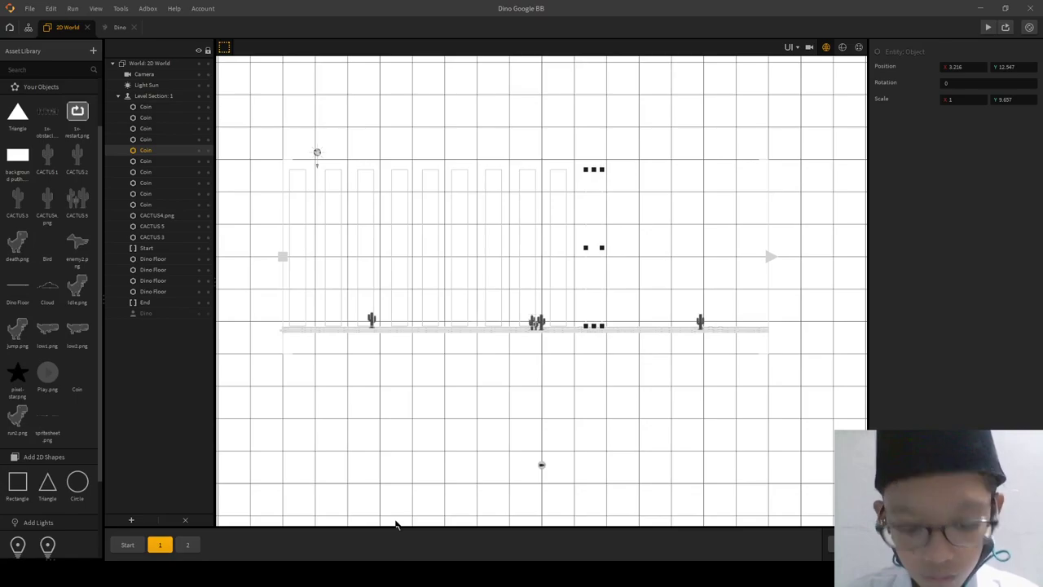
- Duplicate the Coin at about X 3.2 and move the copy further along to about X 5.1
{"action": "key", "text": "ctrl+d"}
{"action": "key", "text": "Right"}
{"action": "key", "text": "Right"}
{"action": "key", "text": "Right"}
{"action": "key", "text": "Right"}
{"action": "key", "text": "Right"}
{"action": "key", "text": "Right"}
{"action": "key", "text": "Right"}
{"action": "key", "text": "Right"}
{"action": "key", "text": "Right"}
{"action": "key", "text": "Right"}
{"action": "key", "text": "Right"}
{"action": "key", "text": "Right"}
{"action": "key", "text": "Right"}
{"action": "key", "text": "Right"}
{"action": "key", "text": "Right"}
{"action": "key", "text": "Right"}
{"action": "key", "text": "Right"}
{"action": "key", "text": "Right"}
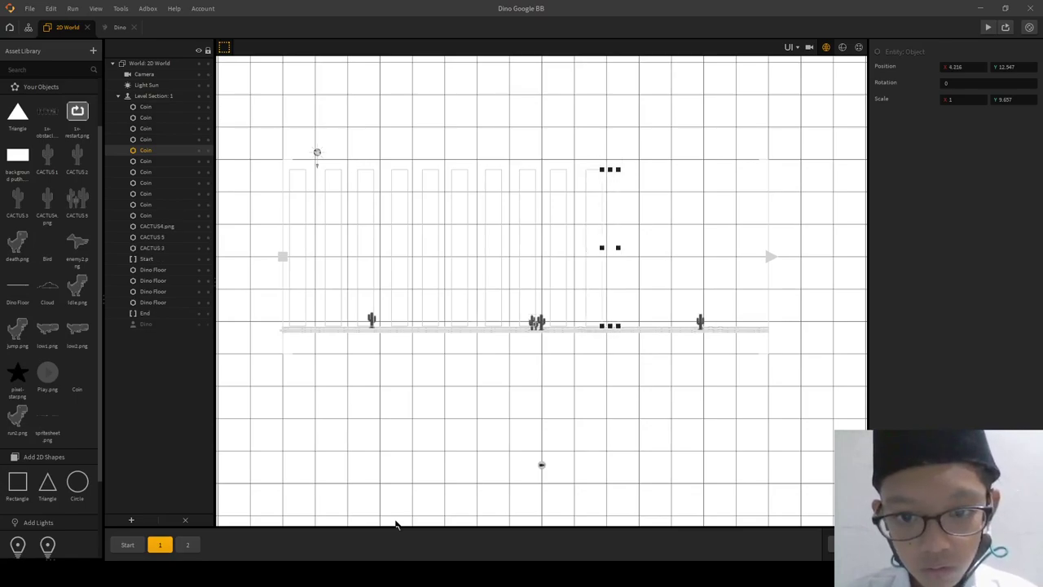
- Duplicate the Coin at about X 5.1 and move the copy further along to about X 7.0
{"action": "key", "text": "ctrl+d"}
{"action": "key", "text": "Right"}
{"action": "key", "text": "Right"}
{"action": "key", "text": "Right"}
{"action": "key", "text": "Right"}
{"action": "key", "text": "Right"}
{"action": "key", "text": "Right"}
{"action": "key", "text": "Right"}
{"action": "key", "text": "Right"}
{"action": "key", "text": "Right"}
{"action": "key", "text": "Right"}
{"action": "key", "text": "Right"}
{"action": "key", "text": "Right"}
{"action": "key", "text": "Right"}
{"action": "key", "text": "Right"}
{"action": "key", "text": "Right"}
{"action": "key", "text": "Right"}
{"action": "key", "text": "Right"}
{"action": "key", "text": "Right"}
{"action": "key", "text": "Right"}
{"action": "key", "text": "Right"}
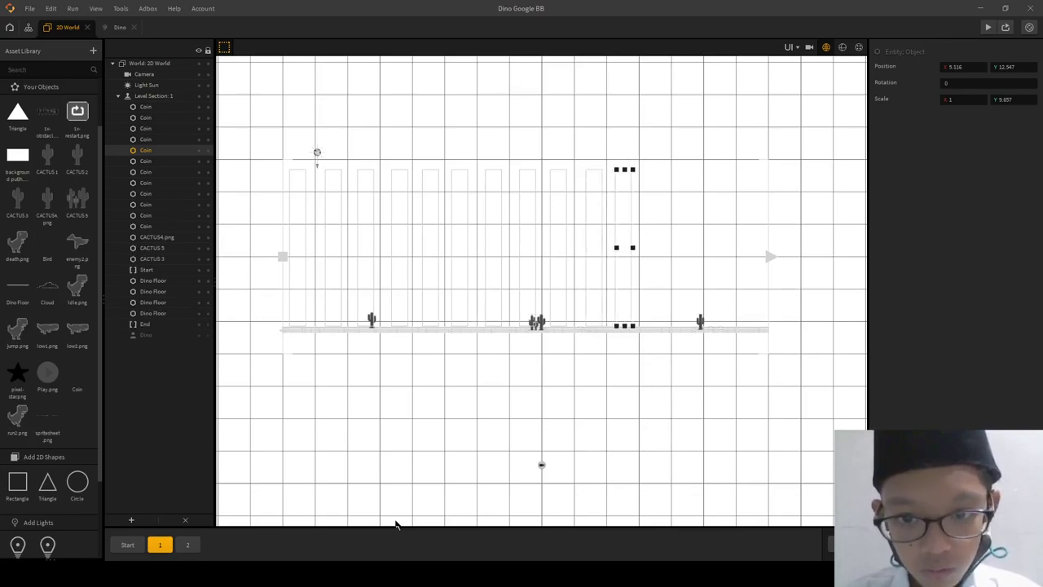
{"action": "key", "text": "Left"}
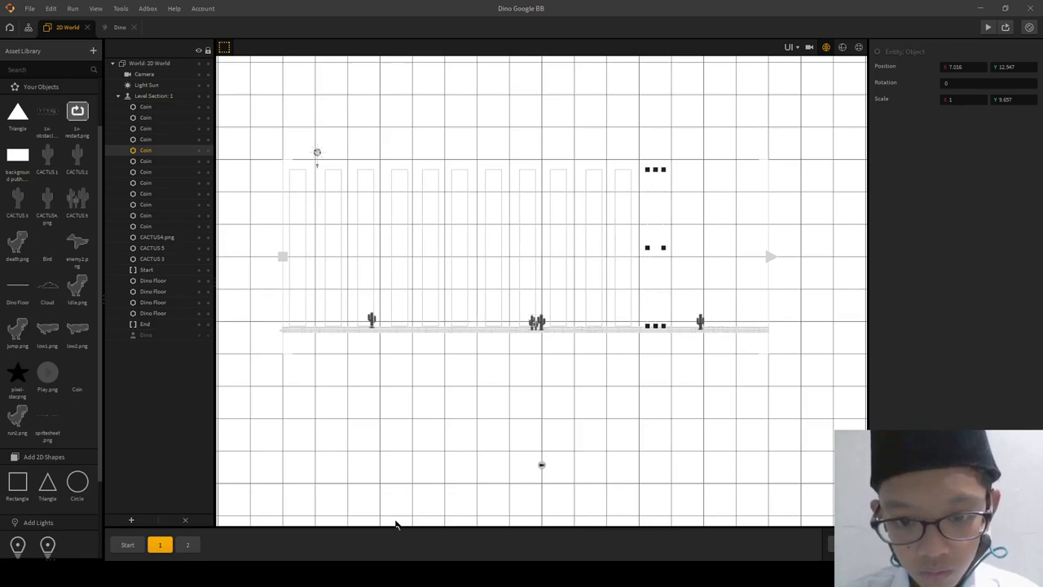
- Duplicate the Coin at about X 7.0 and move the copy to the last cactus at about X 9.3
{"action": "key", "text": "ctrl+d"}
{"action": "key", "text": "Right"}
{"action": "key", "text": "Right"}
{"action": "key", "text": "Right"}
{"action": "key", "text": "Right"}
{"action": "key", "text": "Right"}
{"action": "key", "text": "Right"}
{"action": "key", "text": "Right"}
{"action": "key", "text": "Right"}
{"action": "key", "text": "Right"}
{"action": "key", "text": "Right"}
{"action": "key", "text": "Right"}
{"action": "key", "text": "Right"}
{"action": "key", "text": "Right"}
{"action": "key", "text": "Right"}
{"action": "key", "text": "Right"}
{"action": "key", "text": "Right"}
{"action": "key", "text": "Right"}
{"action": "key", "text": "Right"}
{"action": "key", "text": "Right"}
{"action": "key", "text": "Right"}
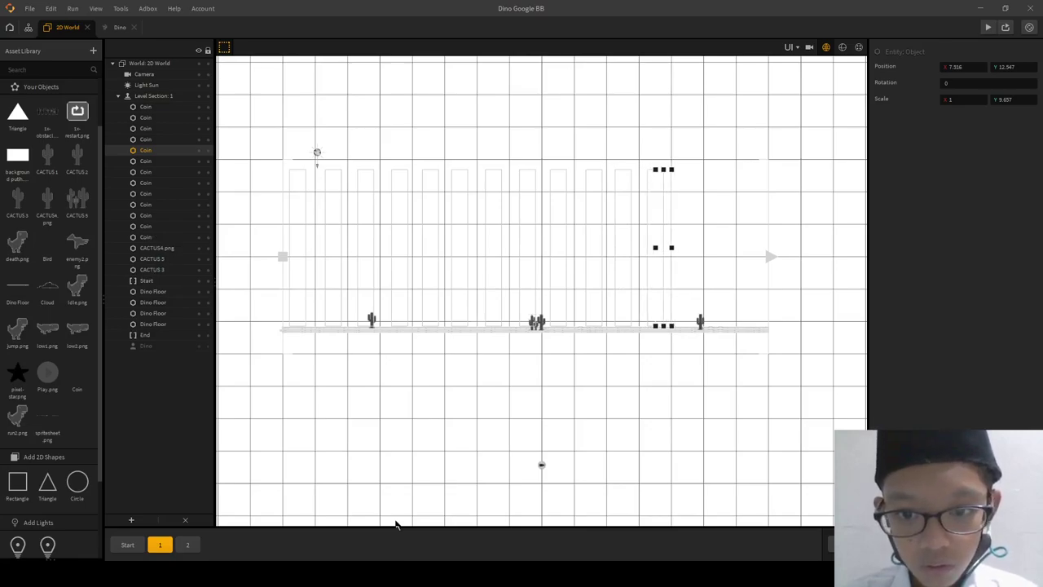
{"action": "key", "text": "Right"}
- Duplicate the Coin at the last cactus and move the copy just past that cactus
{"action": "key", "text": "ctrl+d"}
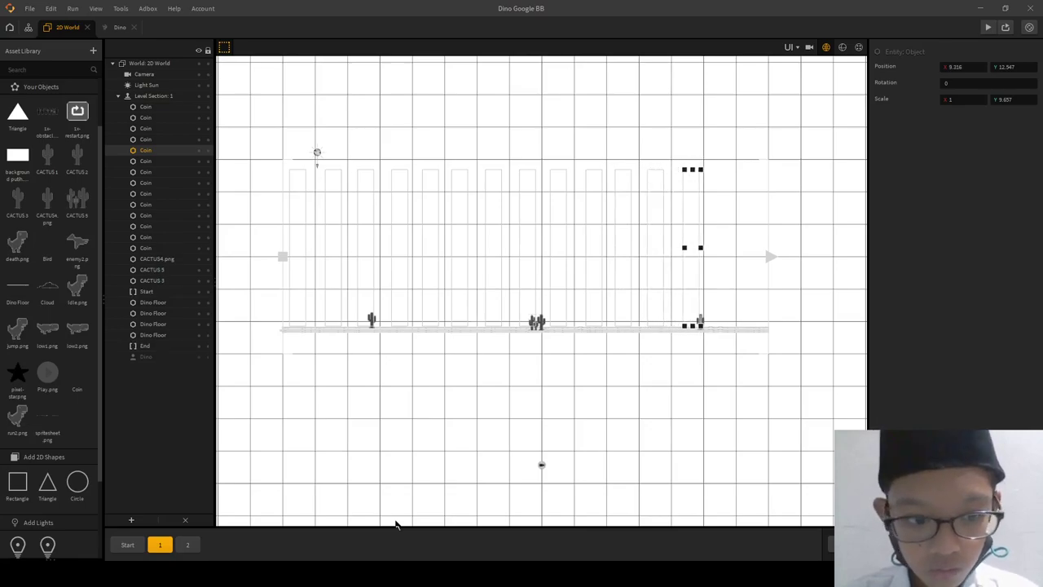
{"action": "key", "text": "Right"}
{"action": "key", "text": "Right"}
{"action": "key", "text": "Right"}
{"action": "key", "text": "Right"}
- Duplicate the Coin just past the last cactus, move the copy near the section's end at about X 12.8, and duplicate it once more in place
{"action": "key", "text": "ctrl+d"}
{"action": "key", "text": "Right"}
{"action": "key", "text": "Right"}
{"action": "key", "text": "Right"}
{"action": "key", "text": "Right"}
{"action": "key", "text": "Right"}
{"action": "key", "text": "ctrl+d"}
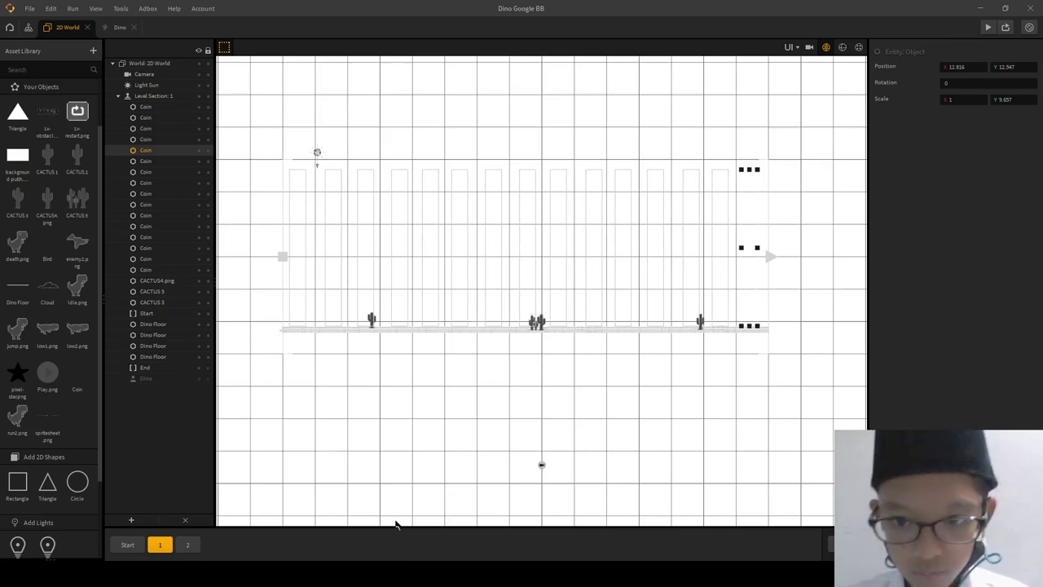
- Try copying all Coins of level section 1 into level section 2
{"action": "left_click", "coordinate": [254, 196]}
{"action": "left_click_drag", "start_coordinate": [255, 196], "coordinate": [803, 181]}
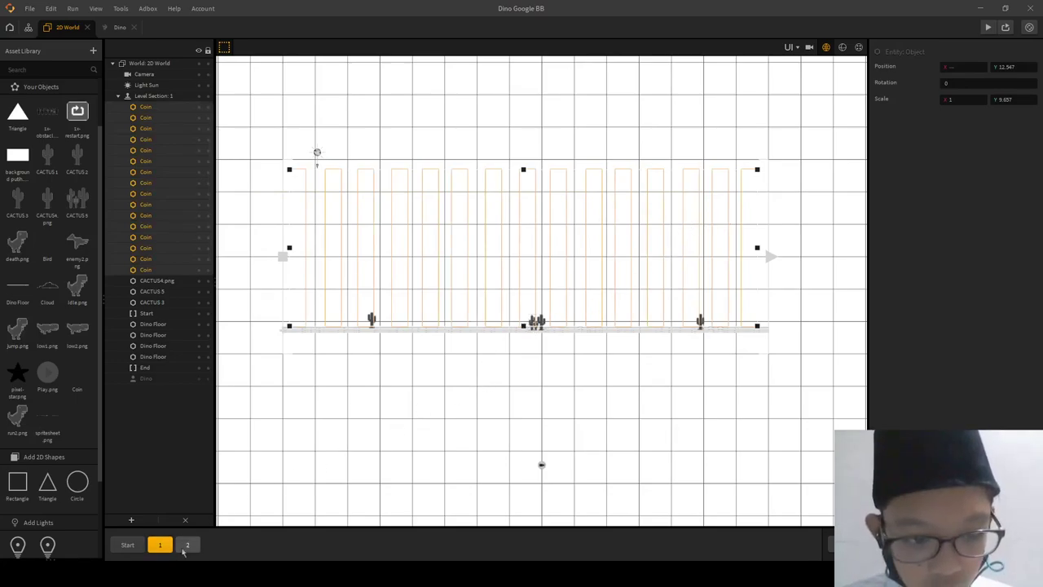
{"action": "left_click", "coordinate": [189, 544]}
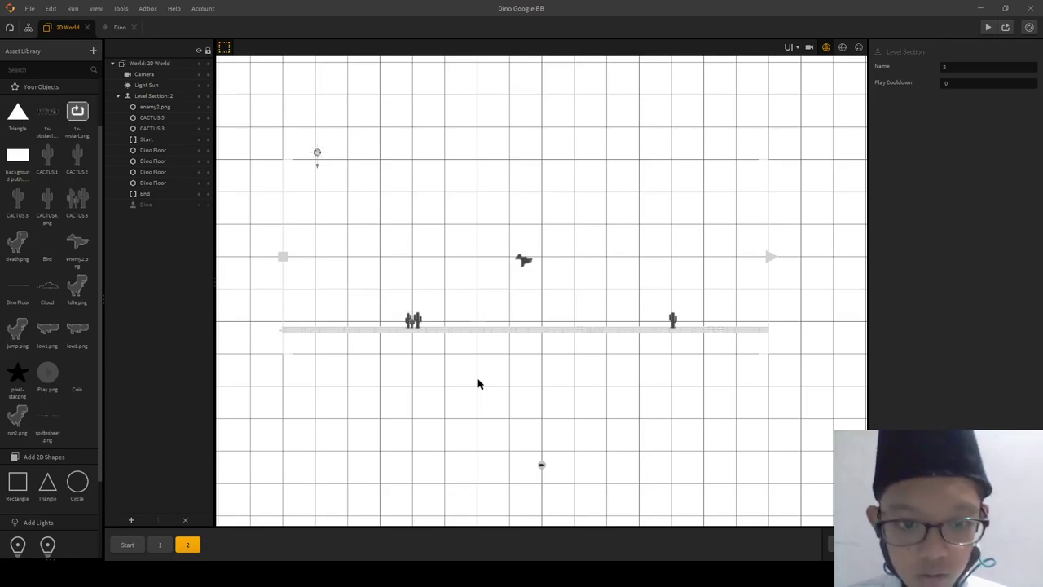
{"action": "key", "text": "ctrl+v"}
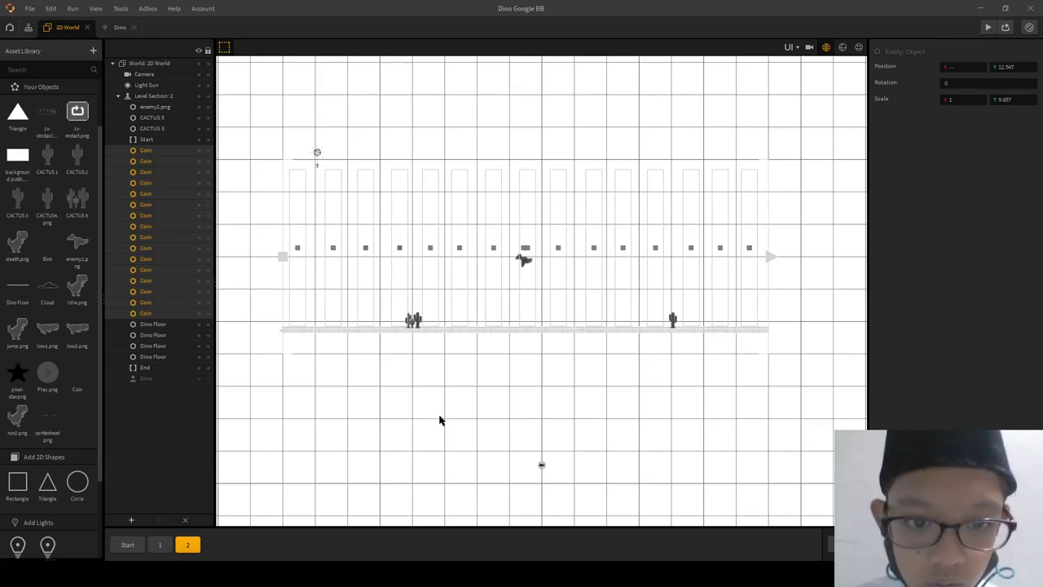
- Undo the Coin paste and the last Coin duplication in level section 1, and restore the Coins in section 1
{"action": "key", "text": "ctrl+z"}
{"action": "key", "text": "ctrl+z"}
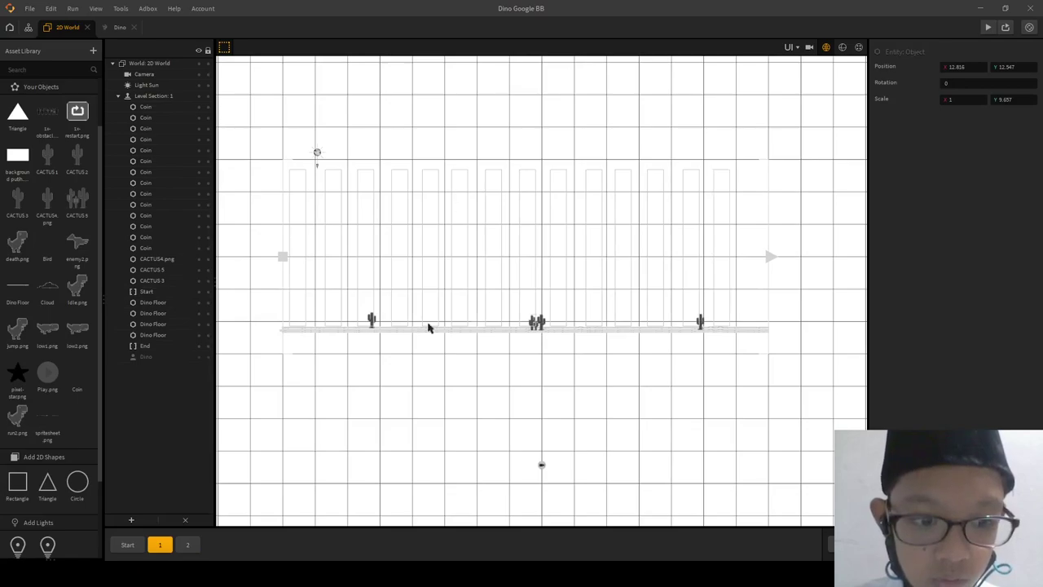
{"action": "key", "text": "ctrl+y"}
{"action": "key", "text": "ctrl+y"}
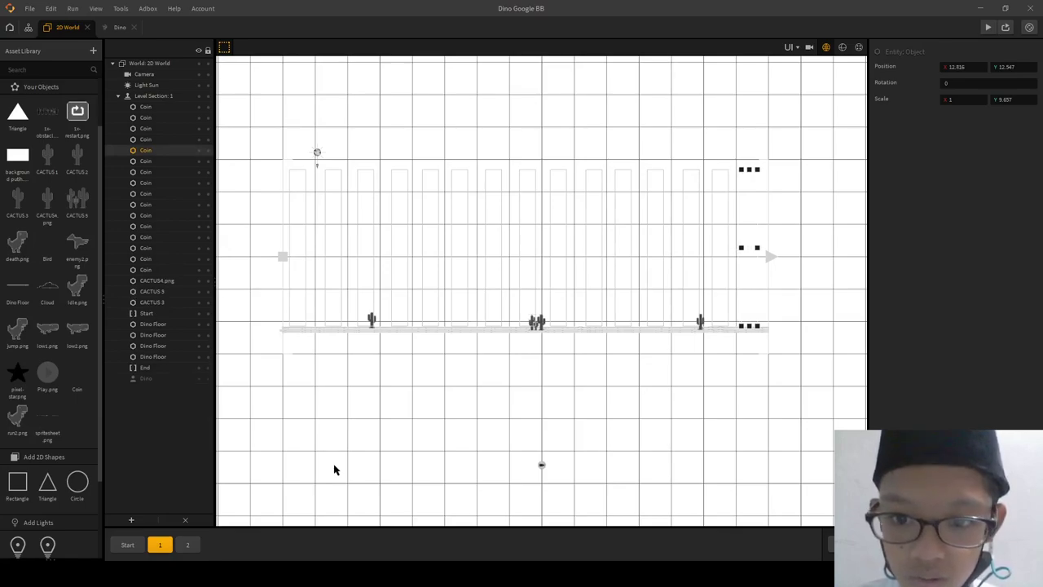
- Copy the whole row of Coins from level section 1 and paste it into level section 2
{"action": "left_click", "coordinate": [603, 524]}
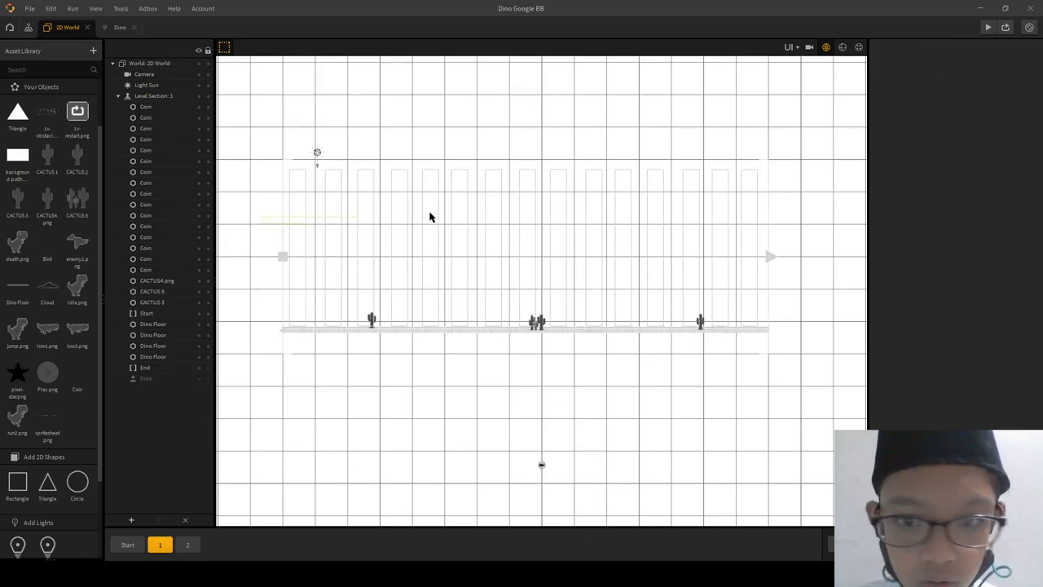
{"action": "key", "text": "ctrl+a"}
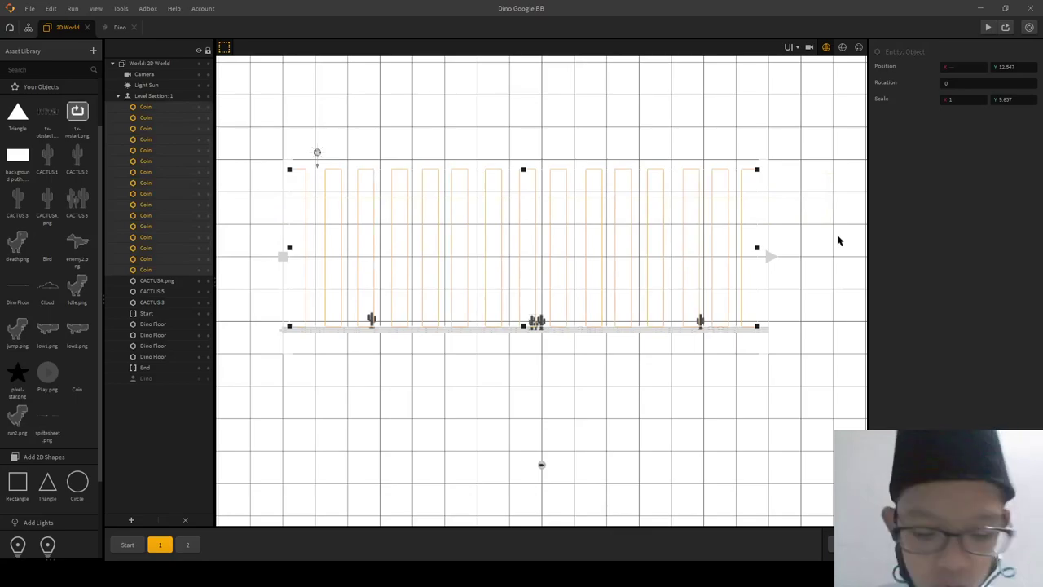
{"action": "left_click", "coordinate": [187, 545]}
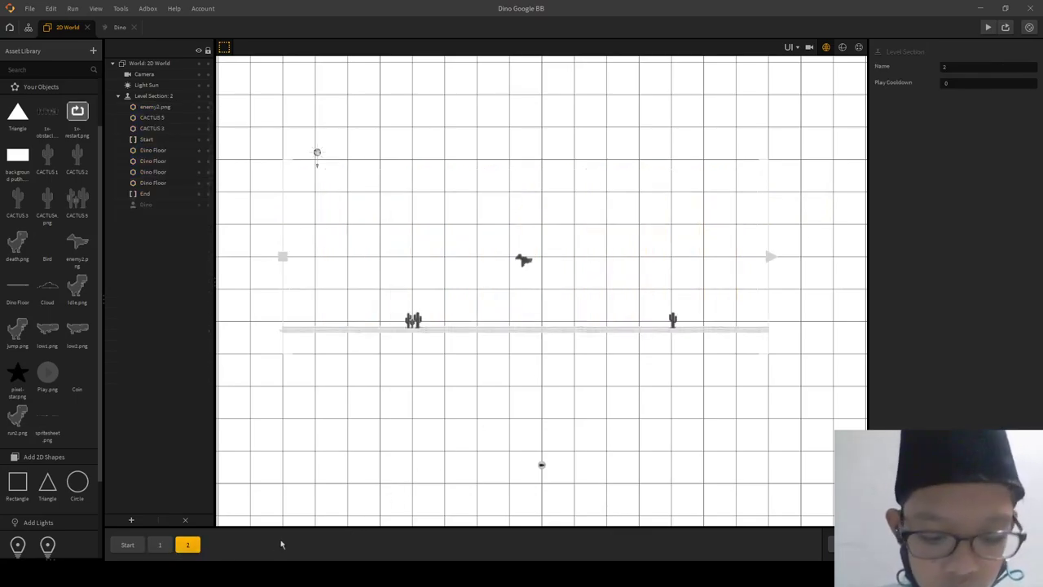
{"action": "key", "text": "ctrl+v"}
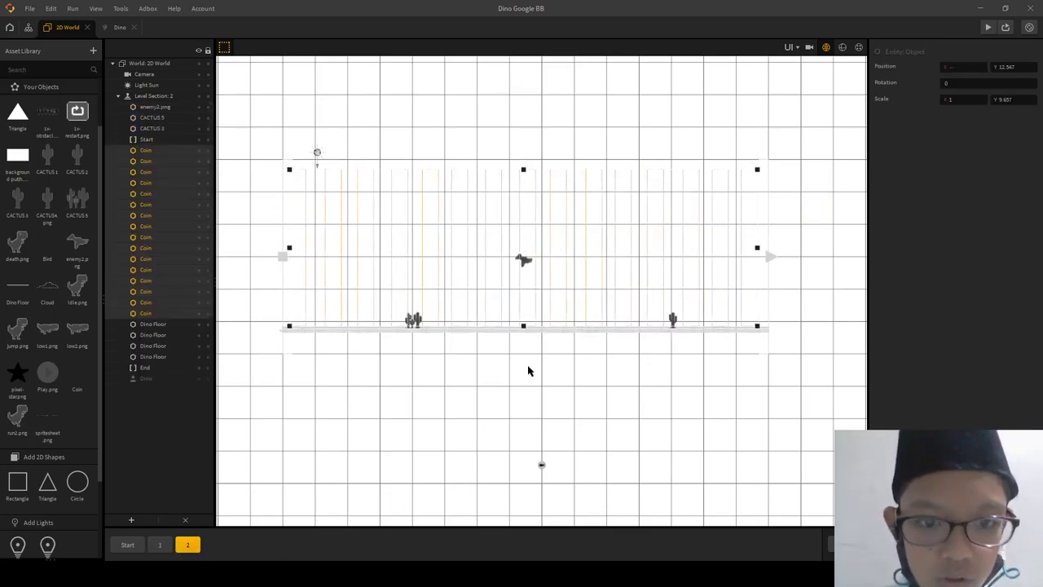
{"action": "left_click", "coordinate": [526, 372]}
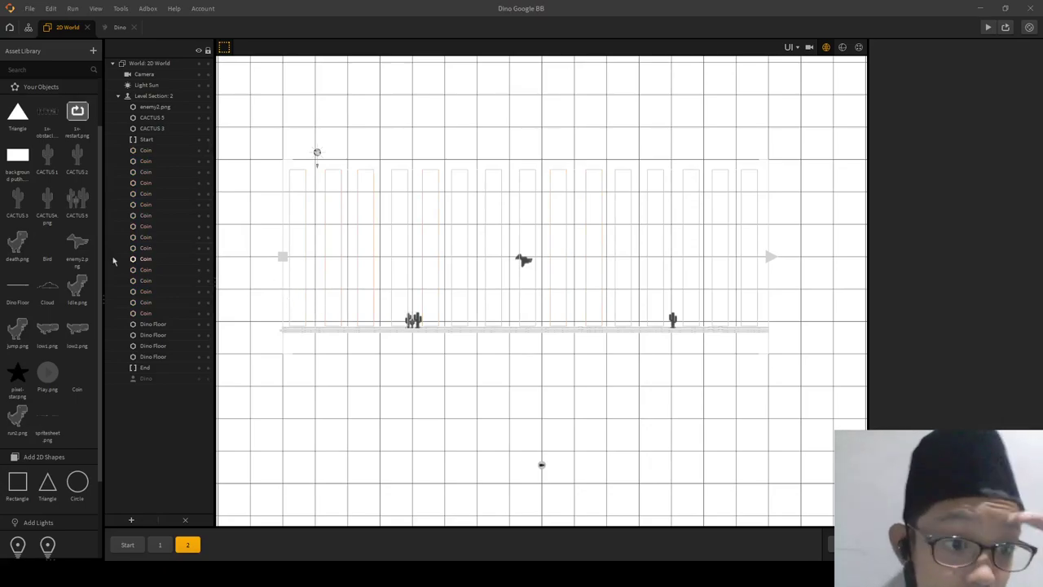
- Examine the Coin object's properties and the settings of the Dino's Start, Animation and Move nodes
{"action": "left_click", "coordinate": [77, 381]}
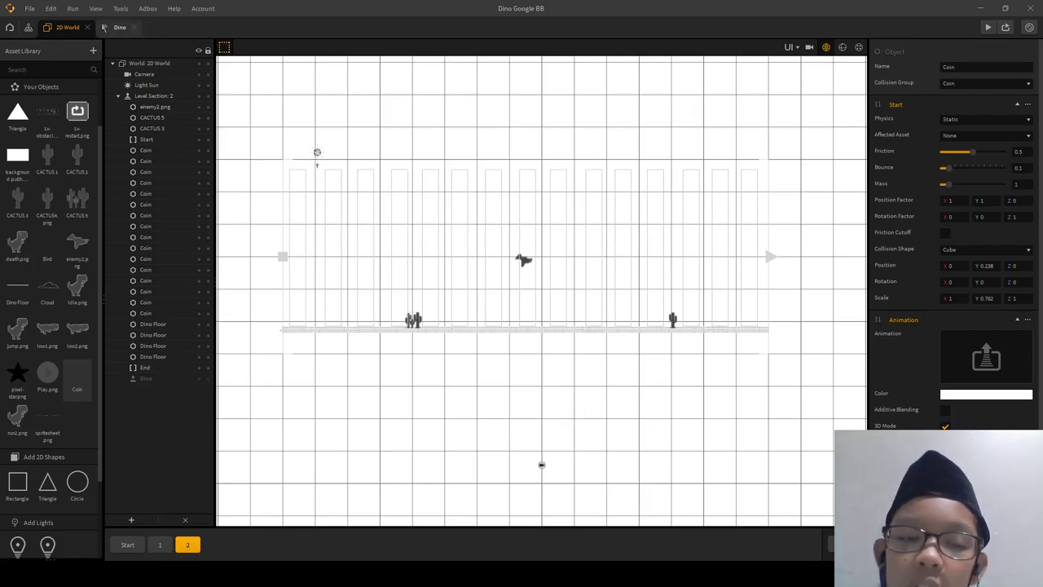
{"action": "left_click", "coordinate": [103, 27]}
{"action": "mouse_move", "coordinate": [362, 164]}
{"action": "left_mouse_down"}
{"action": "mouse_move", "coordinate": [330, 171]}
{"action": "mouse_move", "coordinate": [394, 180]}
{"action": "mouse_move", "coordinate": [347, 169]}
{"action": "mouse_move", "coordinate": [364, 164]}
{"action": "left_mouse_up"}
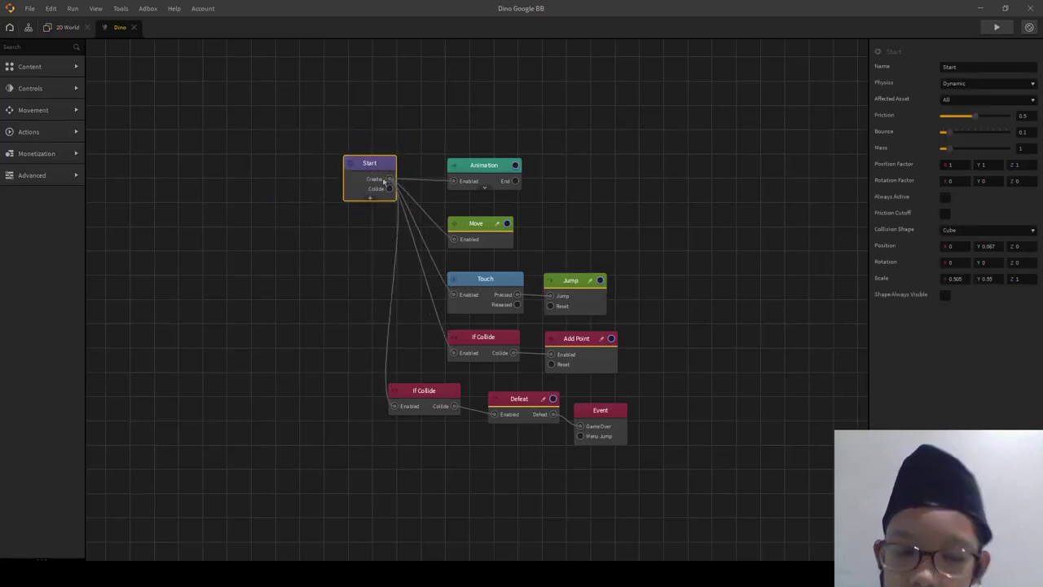
{"action": "left_click", "coordinate": [506, 167]}
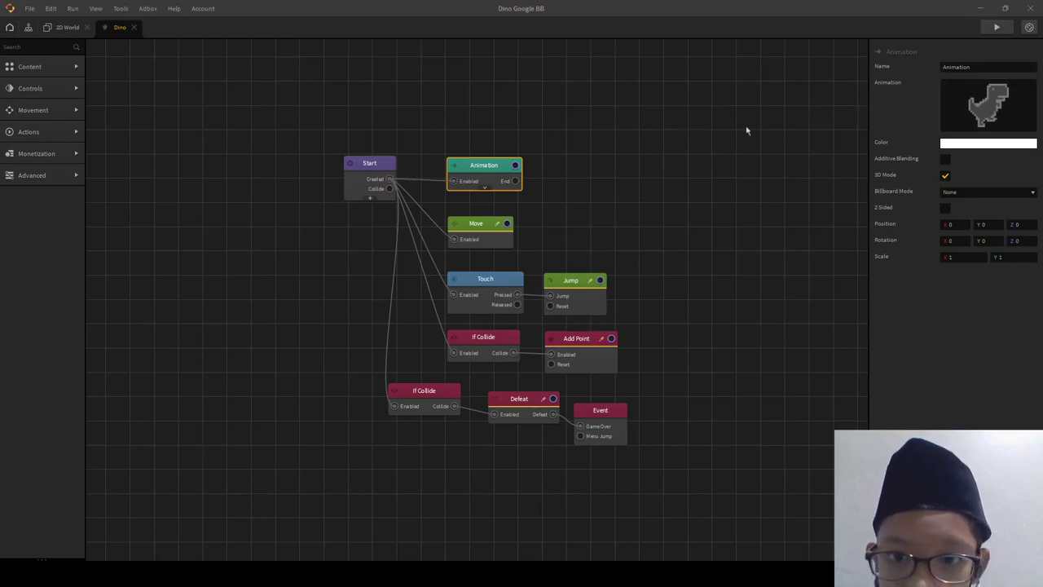
{"action": "scroll", "coordinate": [538, 176], "scroll_direction": "down", "scroll_amount": 1}
{"action": "left_click", "coordinate": [482, 220]}
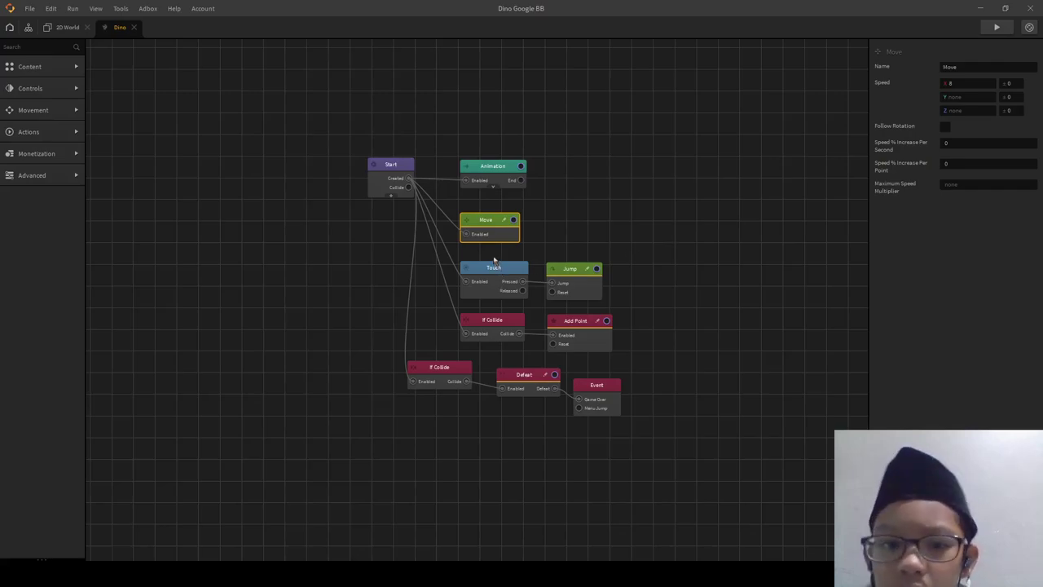
- Examine the settings of the Dino's Touch and Jump nodes and of the If Collide node linked to Add Point
{"action": "left_click", "coordinate": [491, 267]}
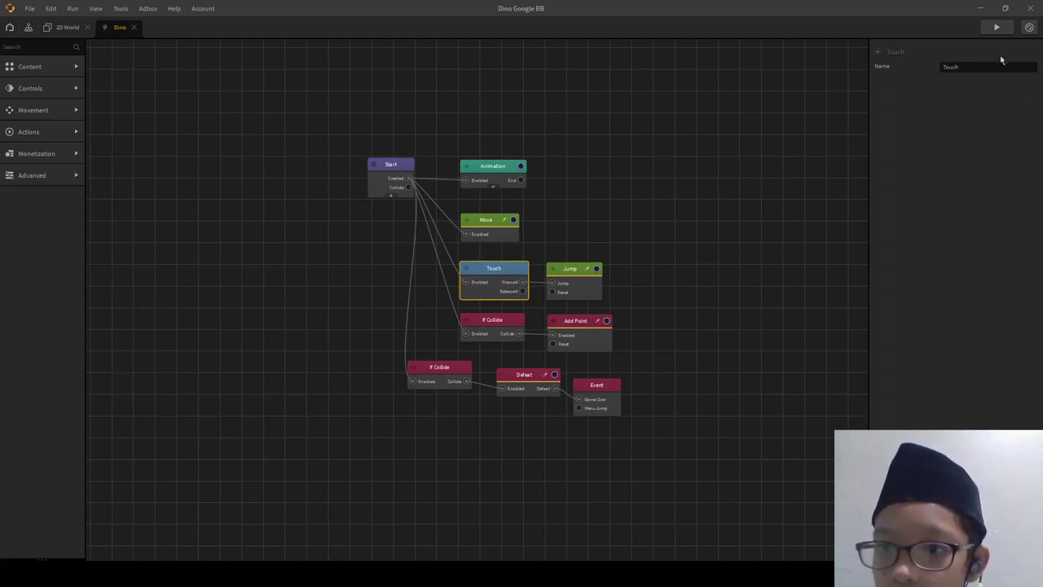
{"action": "left_click_drag", "start_coordinate": [570, 268], "coordinate": [568, 272]}
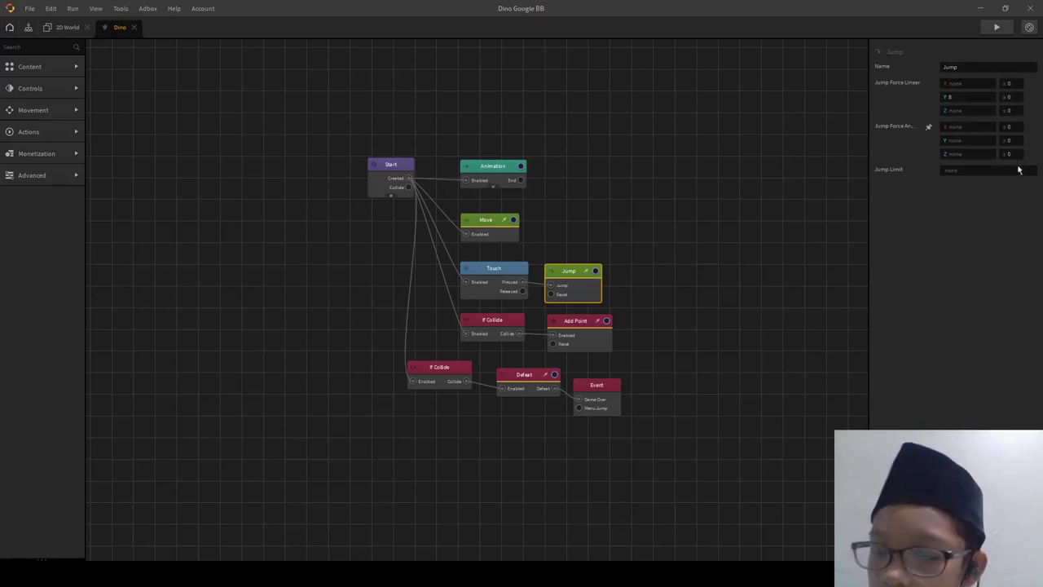
{"action": "scroll", "coordinate": [562, 227], "scroll_direction": "down", "scroll_amount": 1}
{"action": "left_click", "coordinate": [506, 316]}
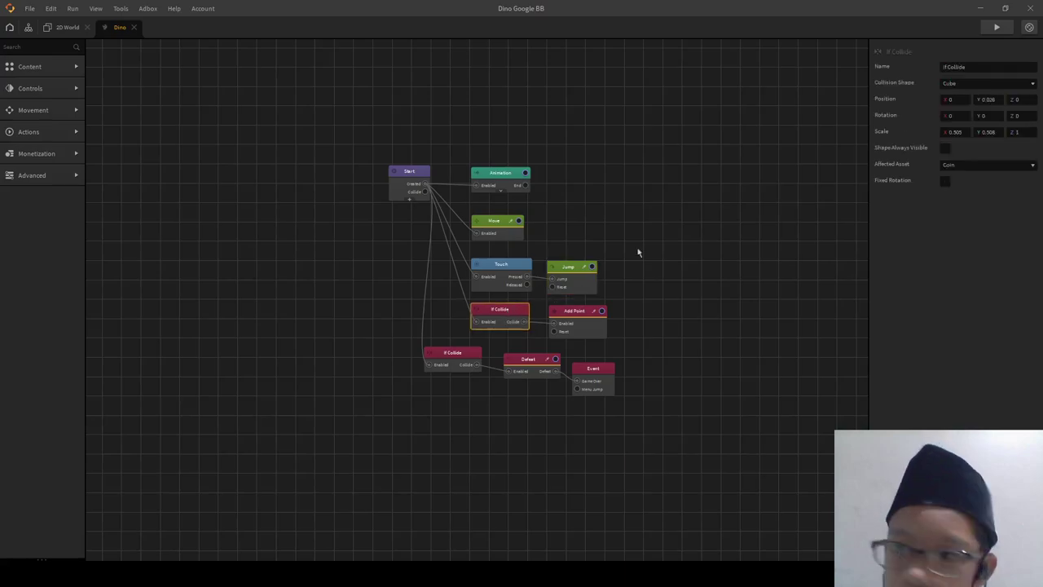
{"action": "scroll", "coordinate": [719, 250], "scroll_direction": "up", "scroll_amount": 2}
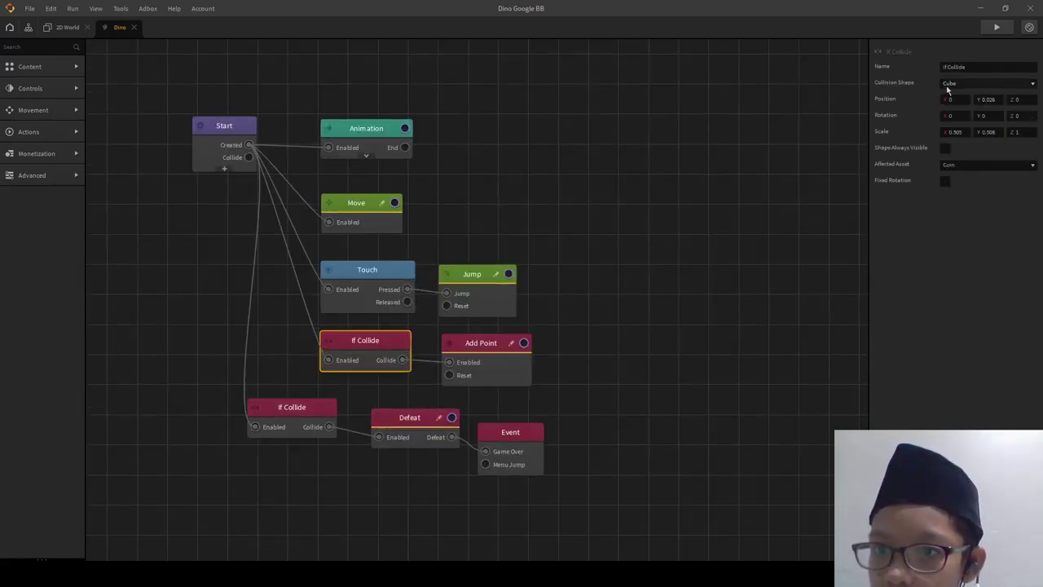
- Examine the settings of the Dino's Add Point, second If Collide, Defeat and Event nodes, and close the Dino's node graph
{"action": "left_click", "coordinate": [466, 349]}
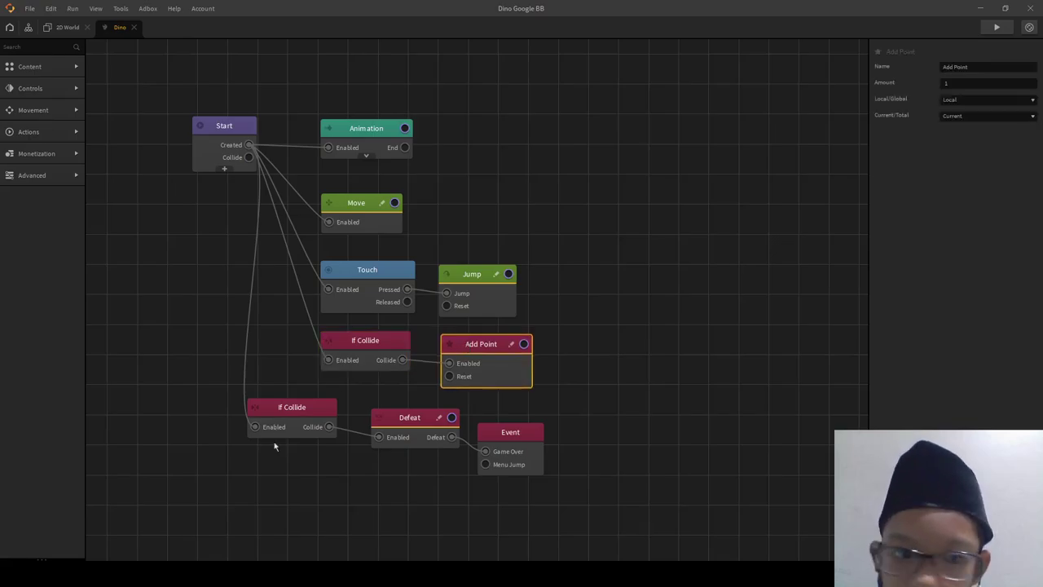
{"action": "left_click", "coordinate": [308, 411]}
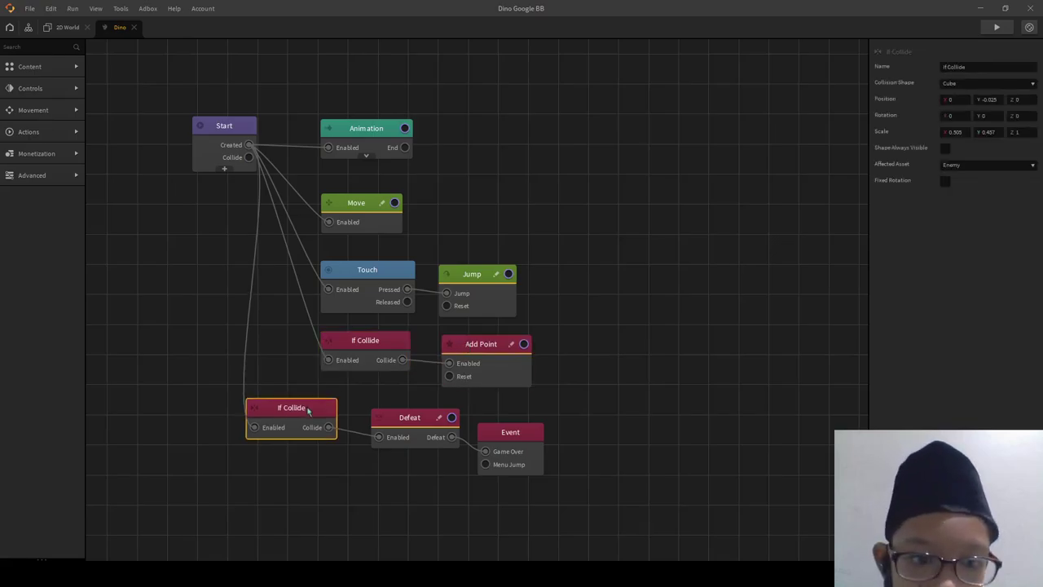
{"action": "left_click", "coordinate": [405, 418]}
{"action": "left_click", "coordinate": [516, 445]}
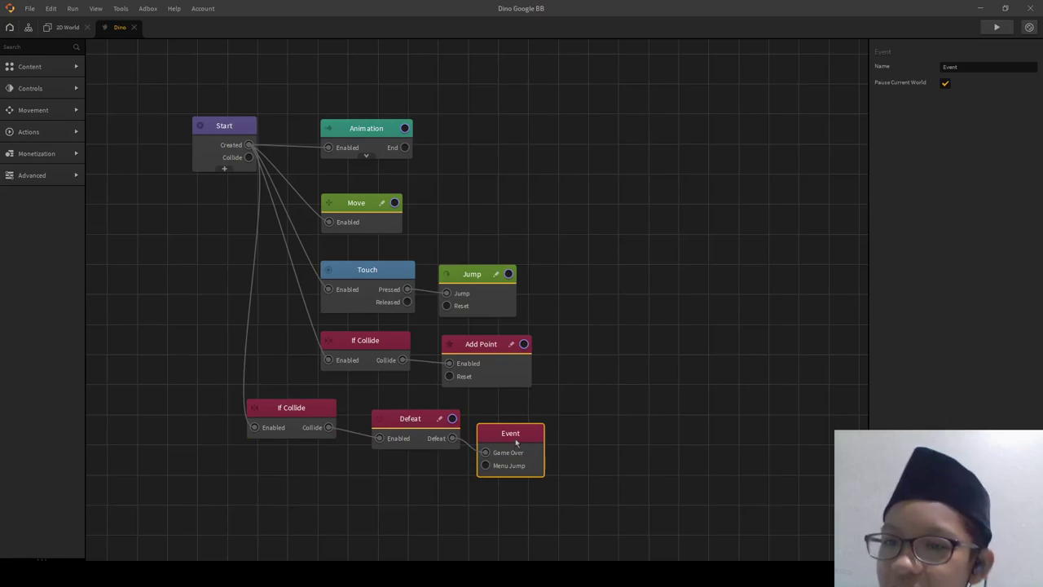
{"action": "left_click", "coordinate": [79, 31]}
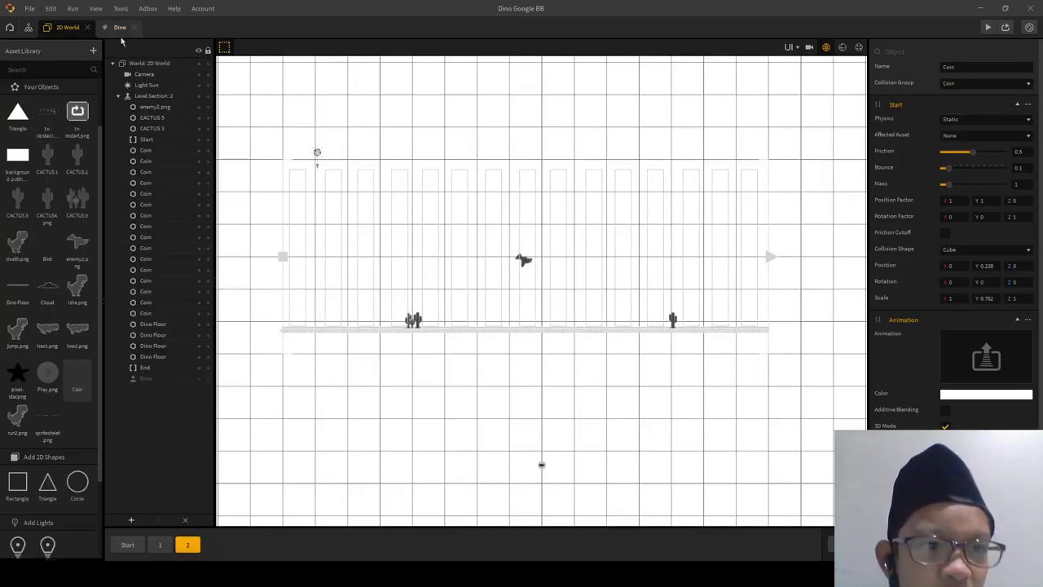
{"action": "left_click", "coordinate": [124, 31]}
{"action": "left_click", "coordinate": [133, 28]}
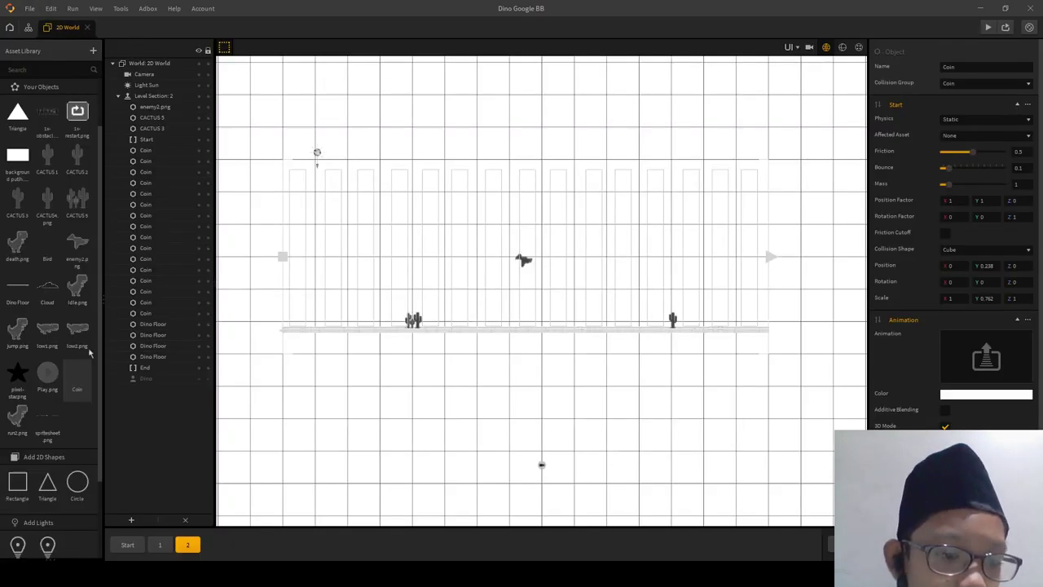
- Open the node graph of the enemy2.png object, examine its Start, Animation and Move nodes, and close it
{"action": "scroll", "coordinate": [46, 312], "scroll_direction": "down", "scroll_amount": 3}
{"action": "scroll", "coordinate": [46, 313], "scroll_direction": "up", "scroll_amount": 5}
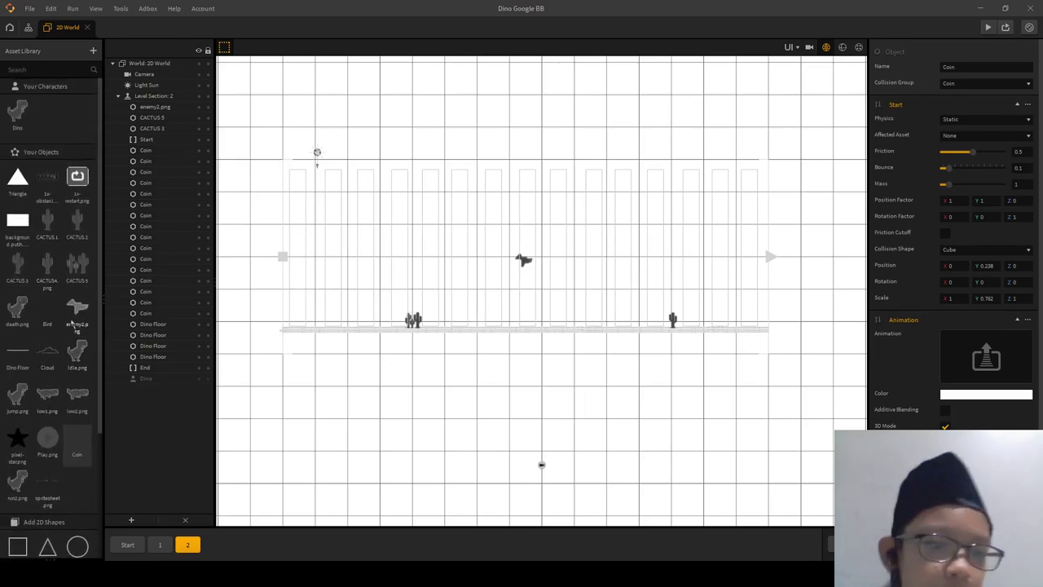
{"action": "double_click", "coordinate": [74, 325]}
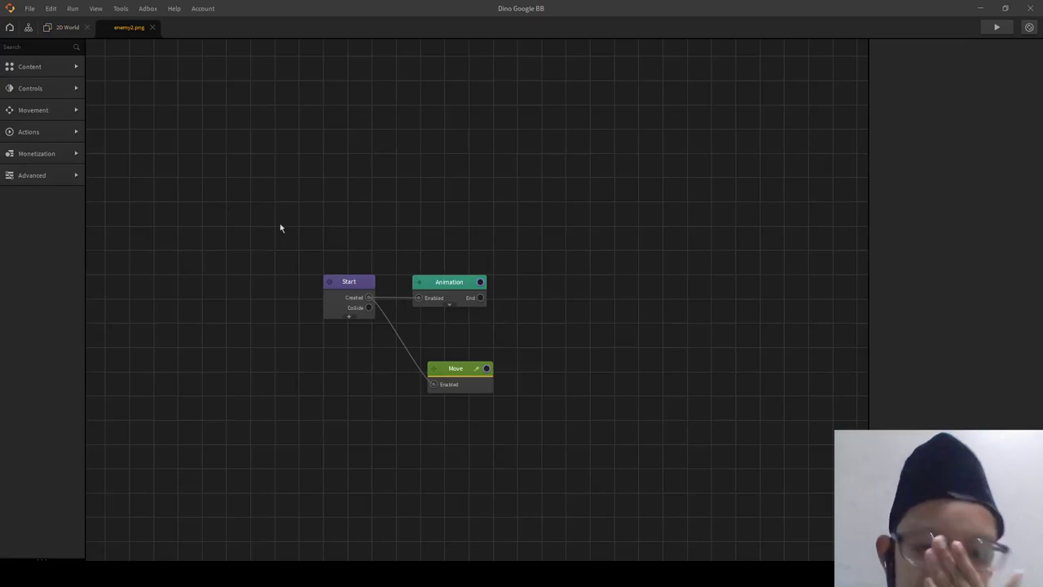
{"action": "left_click", "coordinate": [374, 295]}
{"action": "left_click", "coordinate": [419, 292]}
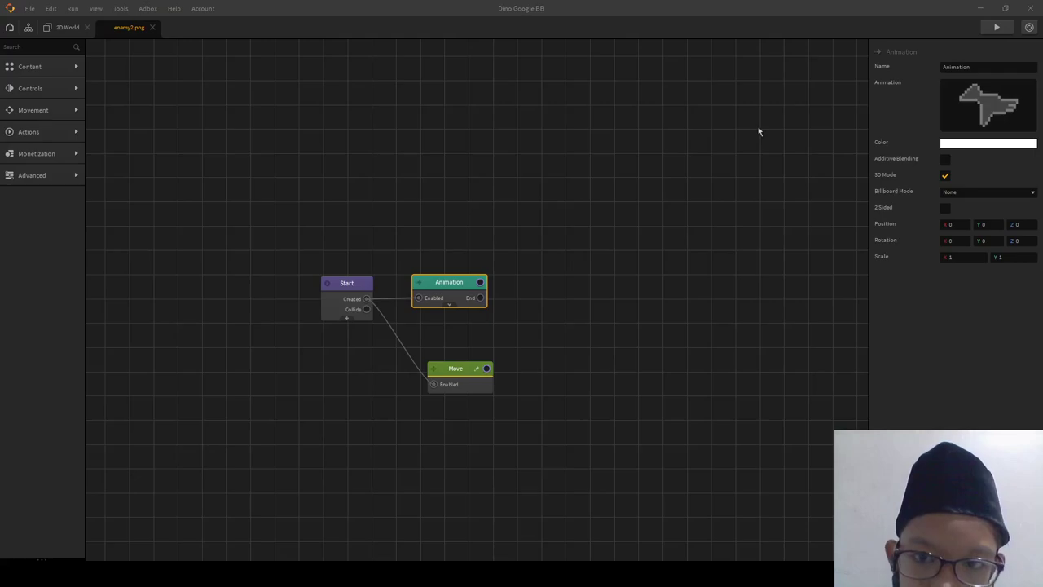
{"action": "left_click", "coordinate": [438, 381]}
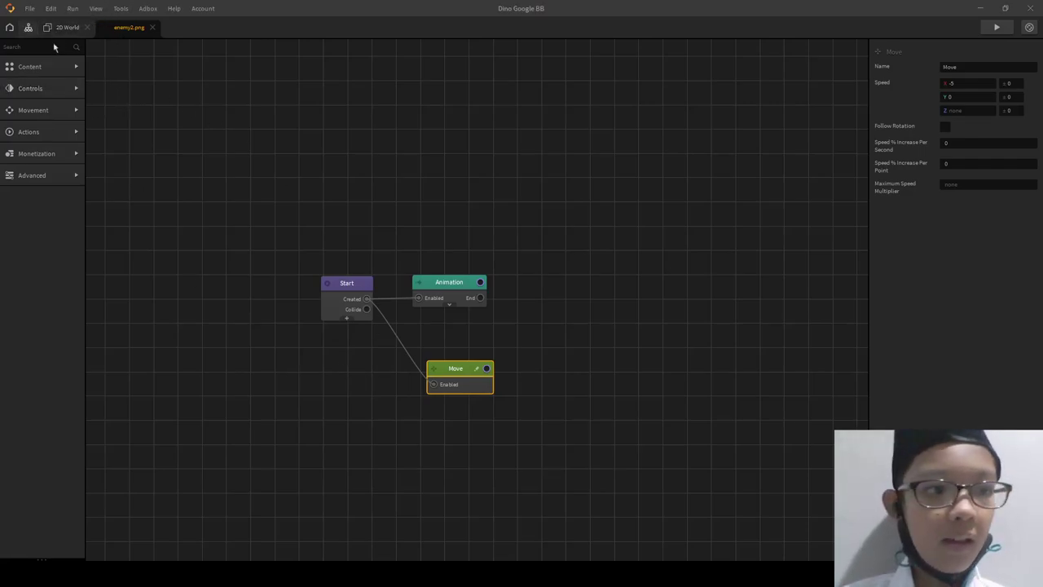
{"action": "left_click", "coordinate": [75, 31]}
{"action": "left_click", "coordinate": [152, 28]}
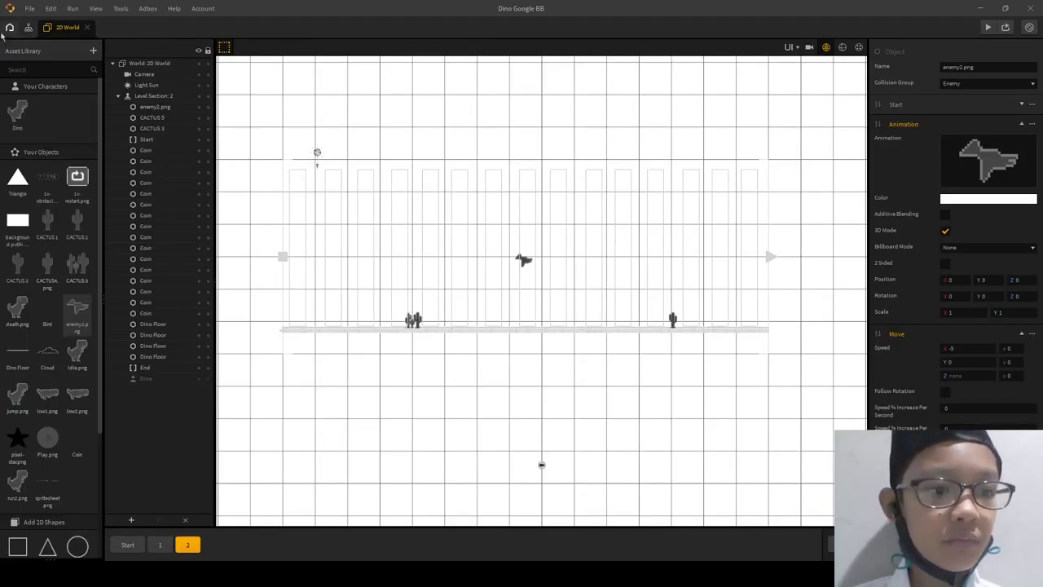
- Open the game's mind map and examine the settings of the Start and Main Menu nodes
{"action": "left_click", "coordinate": [28, 27]}
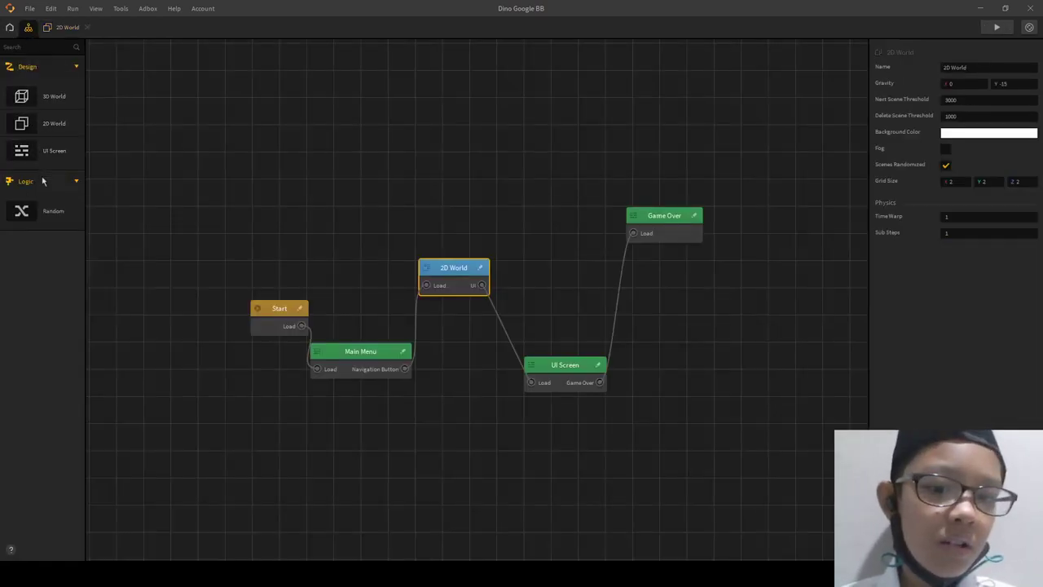
{"action": "left_click", "coordinate": [282, 320]}
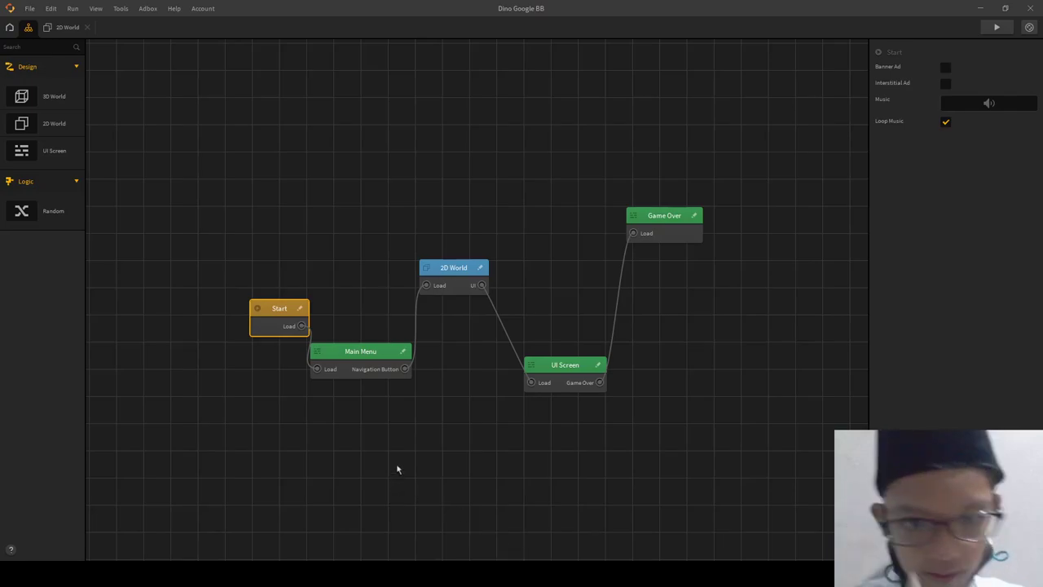
{"action": "left_click", "coordinate": [363, 359]}
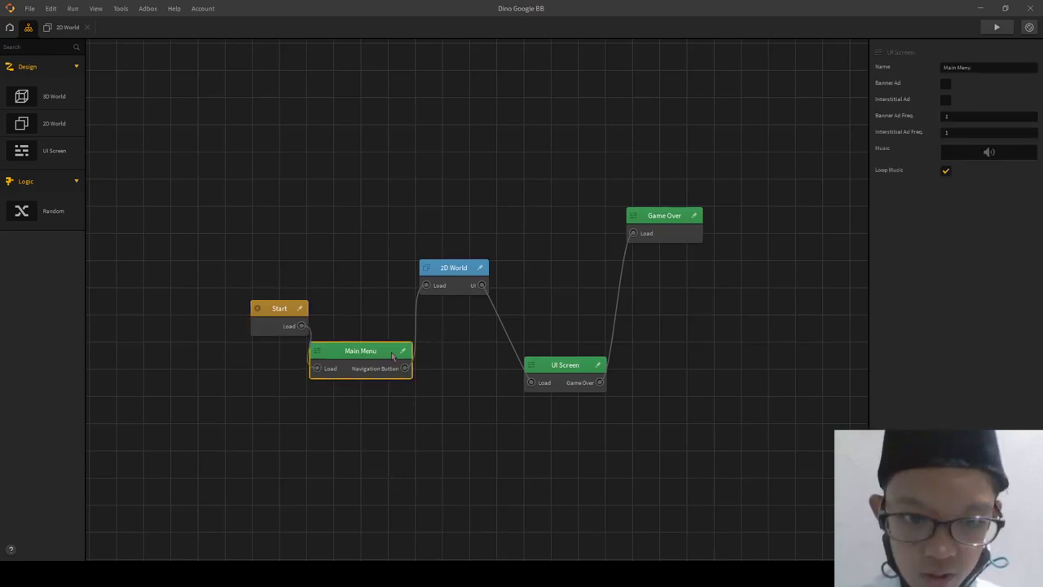
- Open the Main Menu screen, examine its background image and Navigation Button properties, and close the screen
{"action": "left_click", "coordinate": [402, 355]}
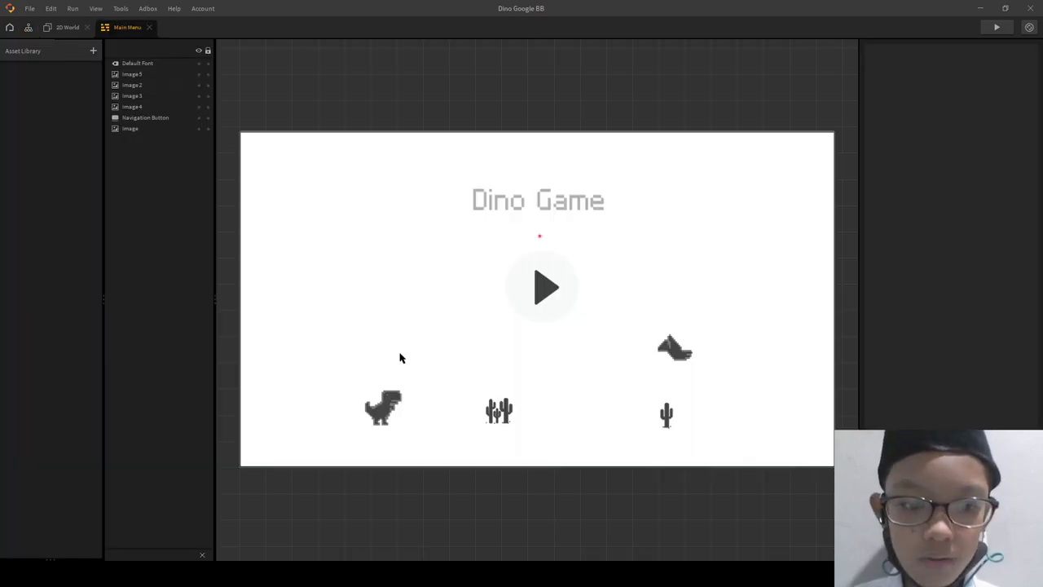
{"action": "key", "text": "Down"}
{"action": "key", "text": "Down"}
{"action": "key", "text": "Down"}
{"action": "key", "text": "Up"}
{"action": "key", "text": "Up"}
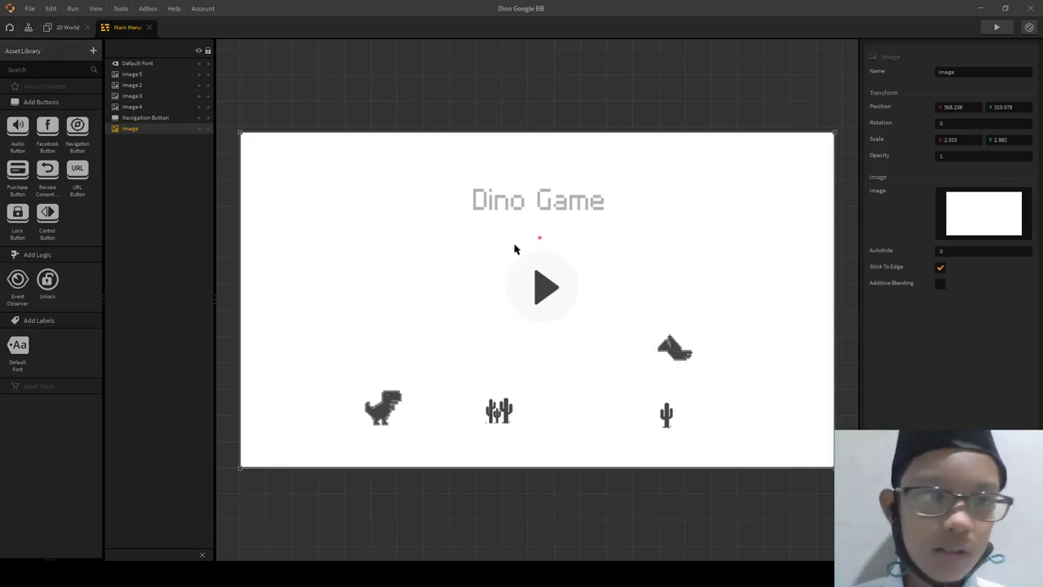
{"action": "left_click", "coordinate": [162, 106]}
{"action": "left_click", "coordinate": [160, 117]}
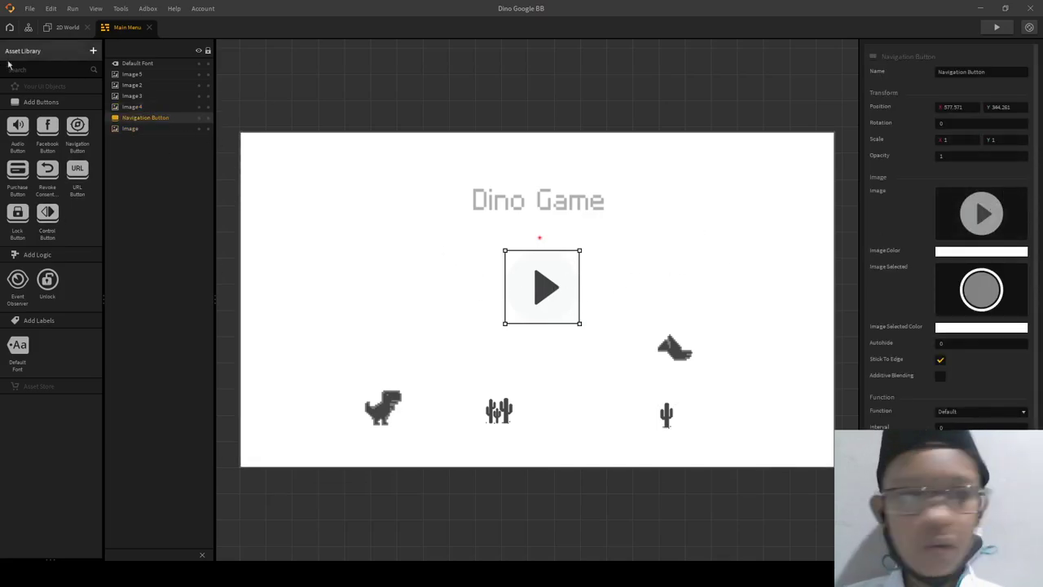
{"action": "left_click", "coordinate": [68, 27]}
{"action": "left_click", "coordinate": [148, 27]}
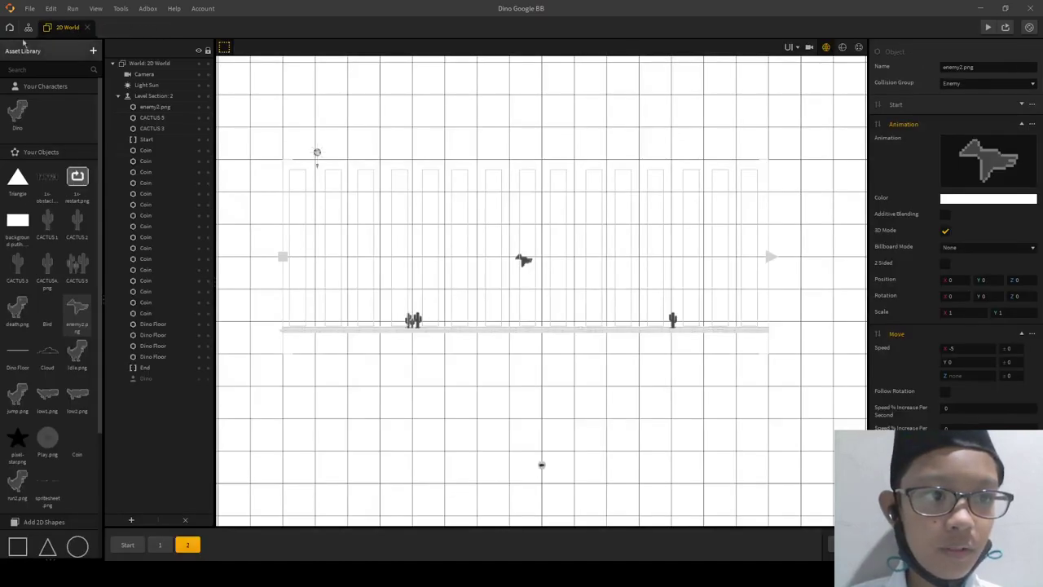
- Open the UI Screen from the game's mind map and examine its Game Over event observer and High Score and My Score labels
{"action": "left_click", "coordinate": [27, 27]}
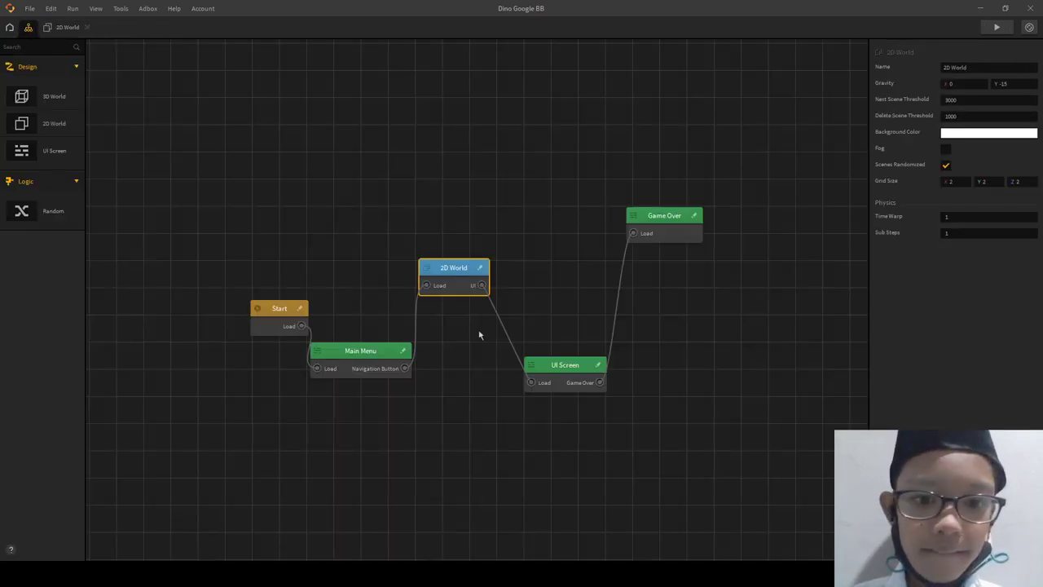
{"action": "left_click", "coordinate": [481, 268]}
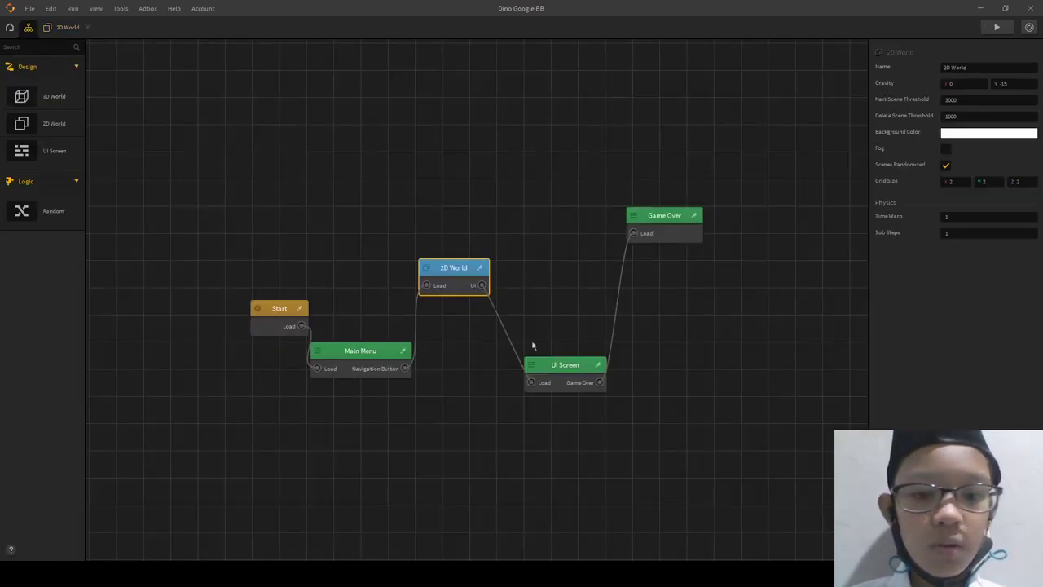
{"action": "left_click", "coordinate": [598, 366]}
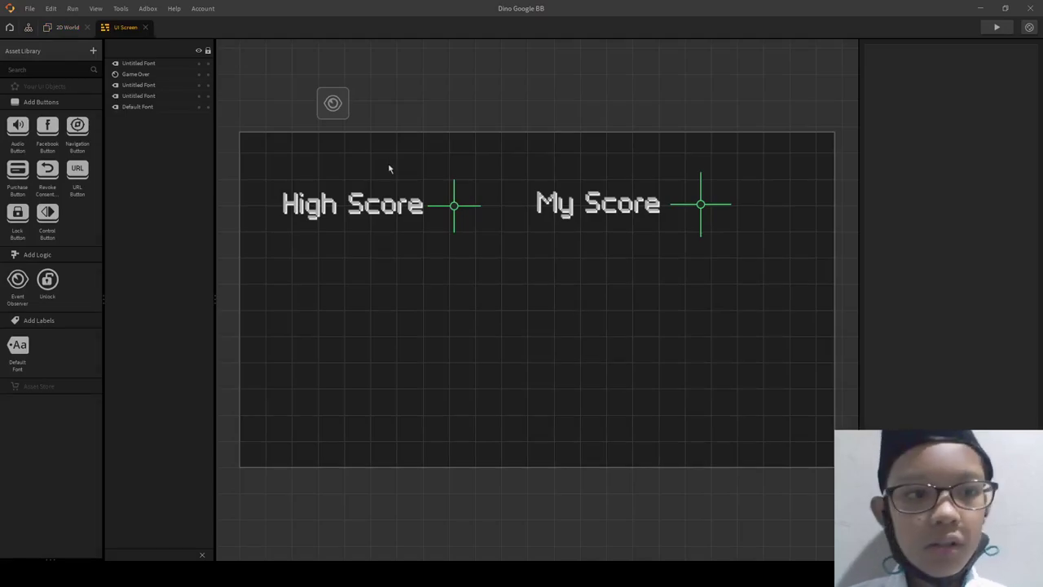
{"action": "left_click", "coordinate": [343, 98]}
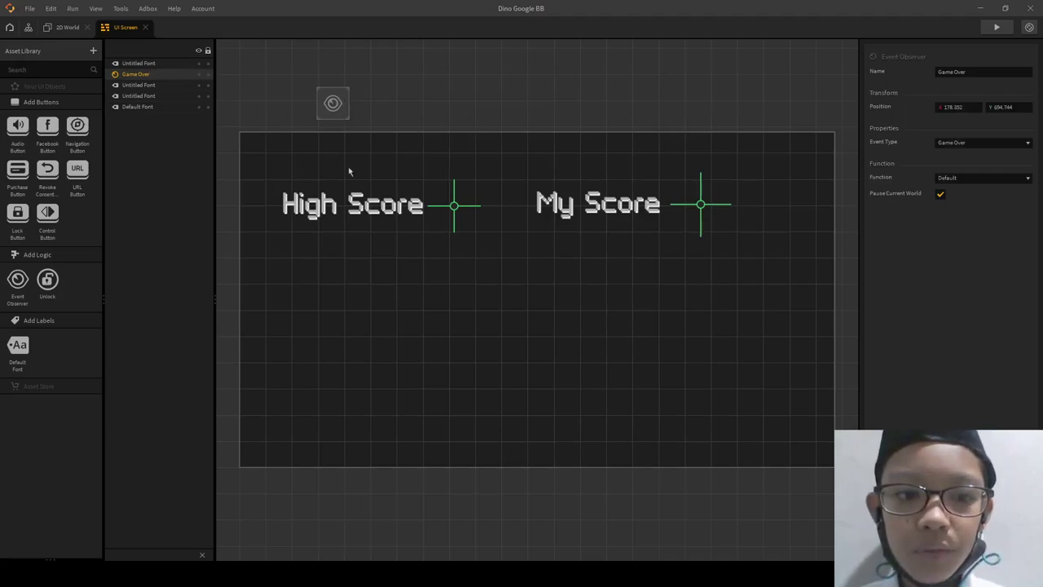
{"action": "left_click", "coordinate": [336, 221]}
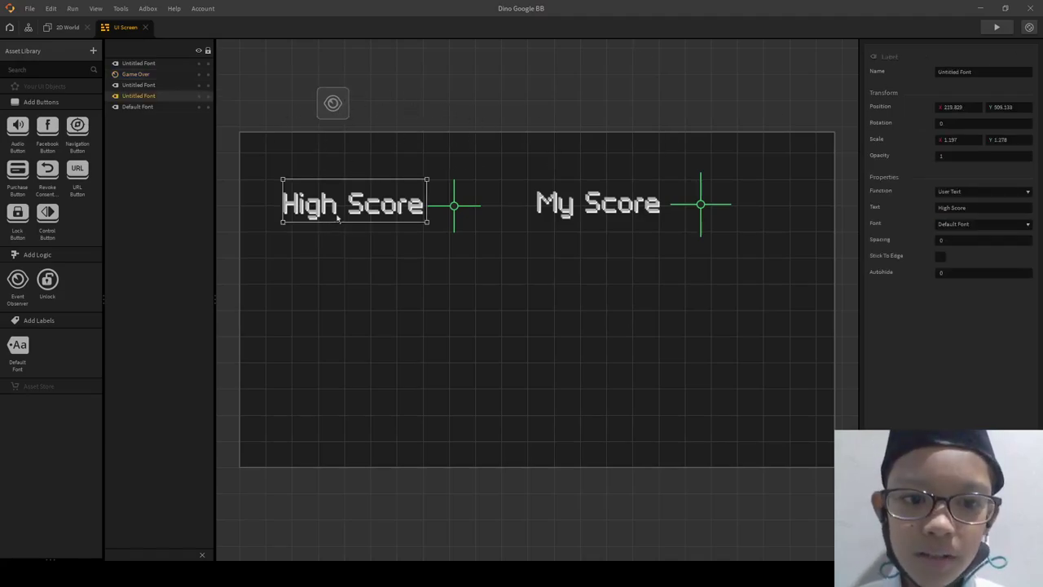
{"action": "left_click", "coordinate": [630, 215]}
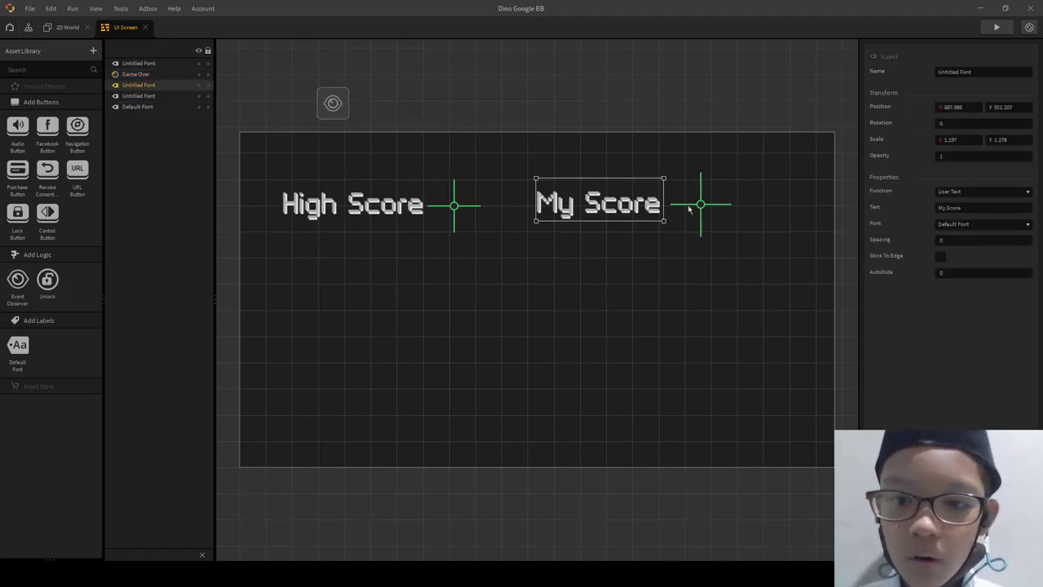
{"action": "left_click", "coordinate": [65, 28]}
- Open the Game Over screen from the mind map to view its score labels and Restart button, and close both UI screens
{"action": "left_click", "coordinate": [29, 27]}
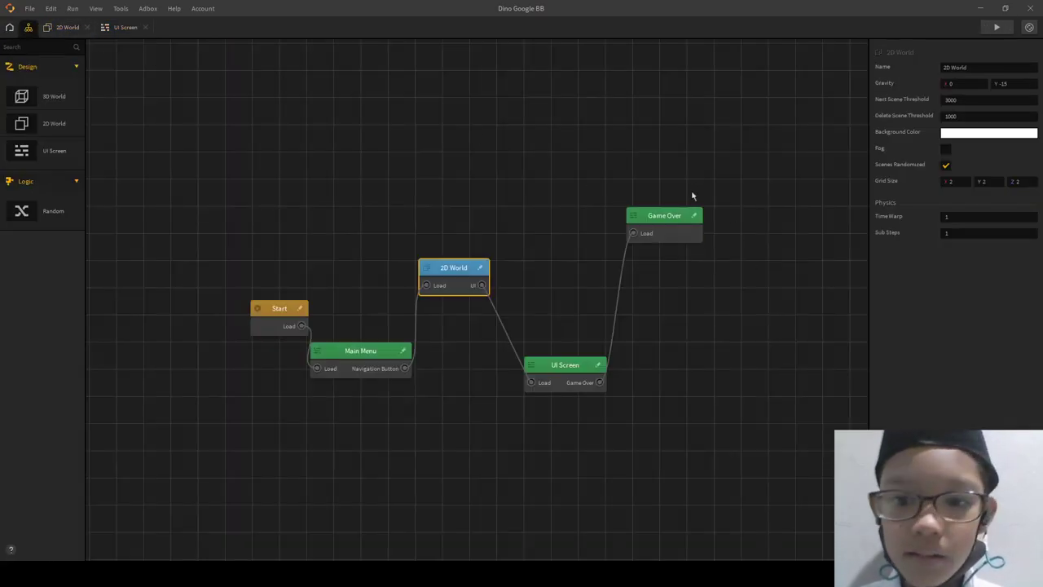
{"action": "left_click", "coordinate": [693, 215]}
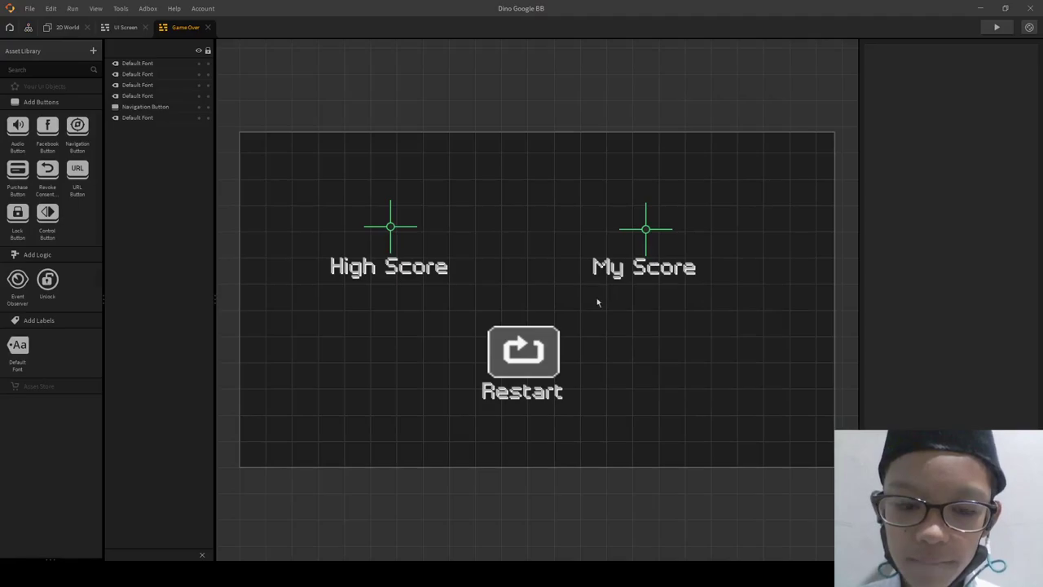
{"action": "left_click", "coordinate": [207, 27]}
{"action": "left_click", "coordinate": [146, 27]}
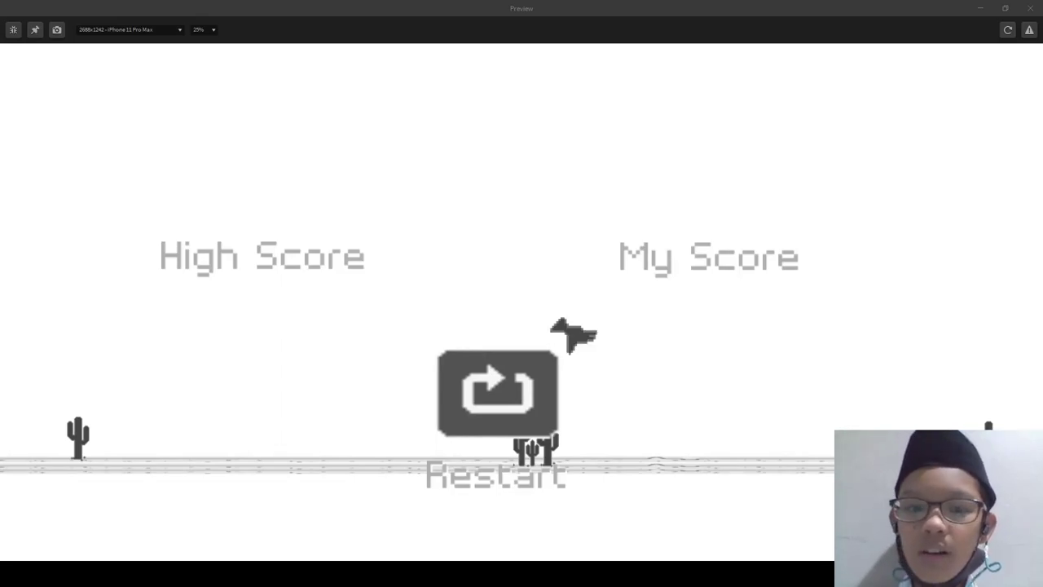
- Restart the game from the game-over screen and playtest the dino's jumps over the first cacti
{"action": "left_click", "coordinate": [513, 408]}
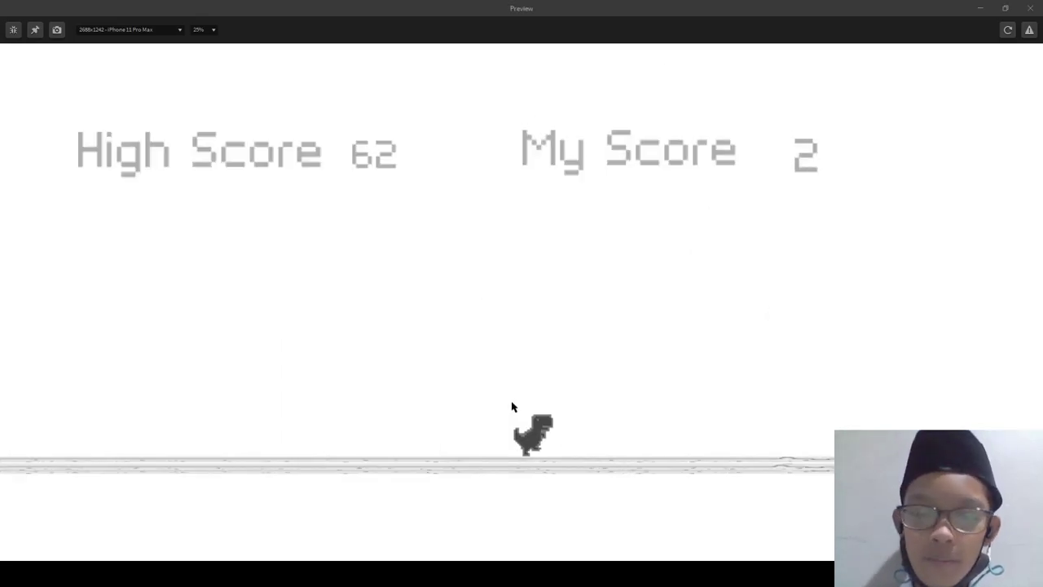
{"action": "left_click", "coordinate": [587, 404]}
{"action": "left_click", "coordinate": [601, 407]}
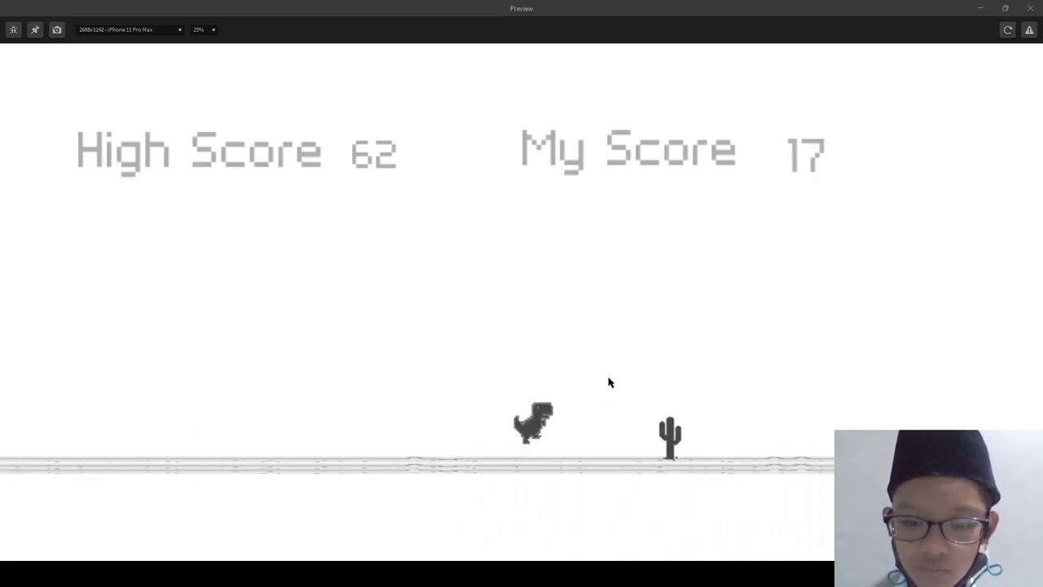
{"action": "left_click", "coordinate": [609, 377]}
{"action": "left_click", "coordinate": [609, 373]}
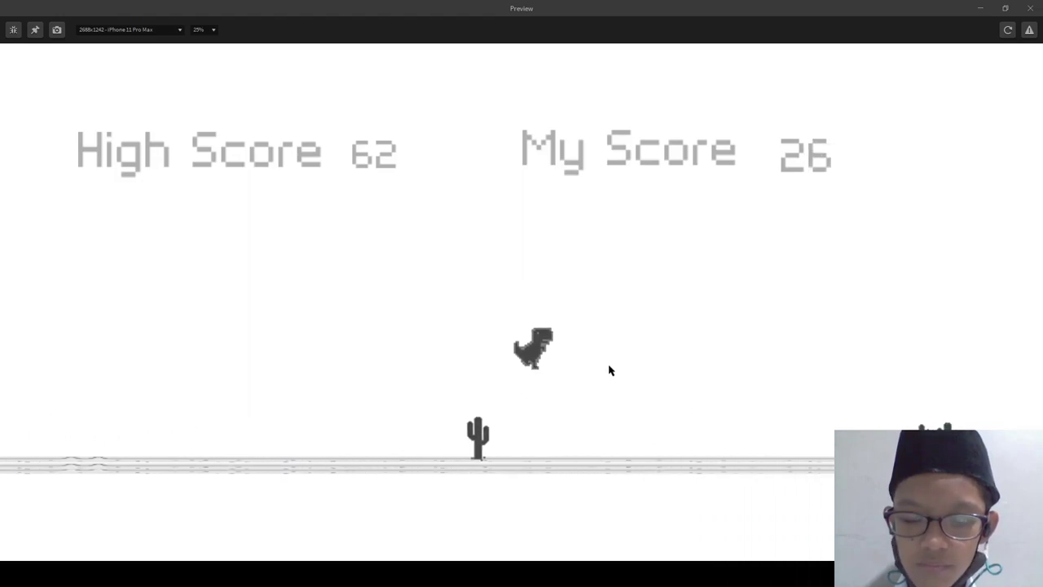
- Start another run after the crash and jump the dino over the single cactus and the cactus group
{"action": "left_click", "coordinate": [531, 373]}
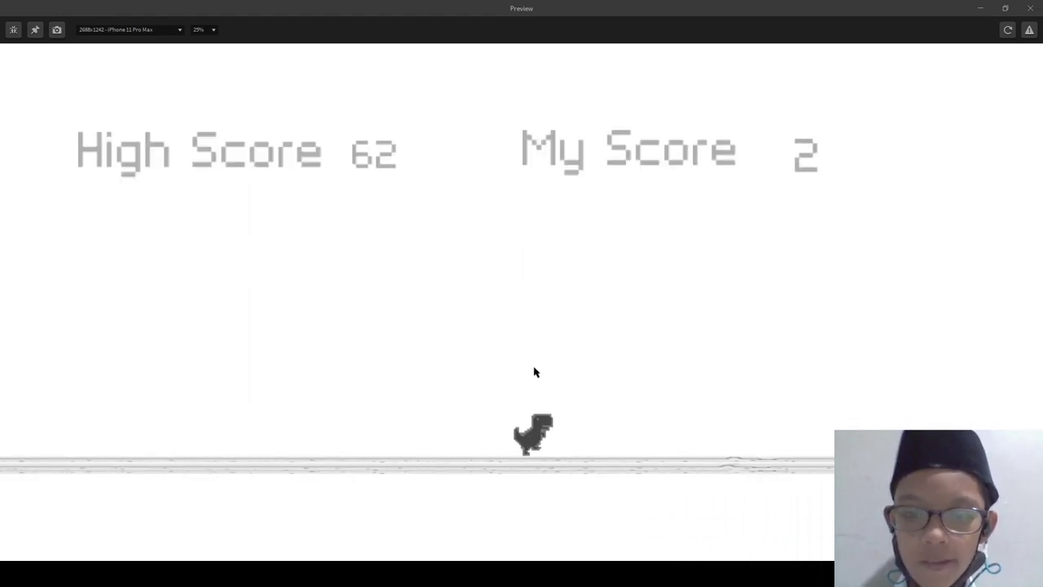
{"action": "left_click", "coordinate": [629, 342]}
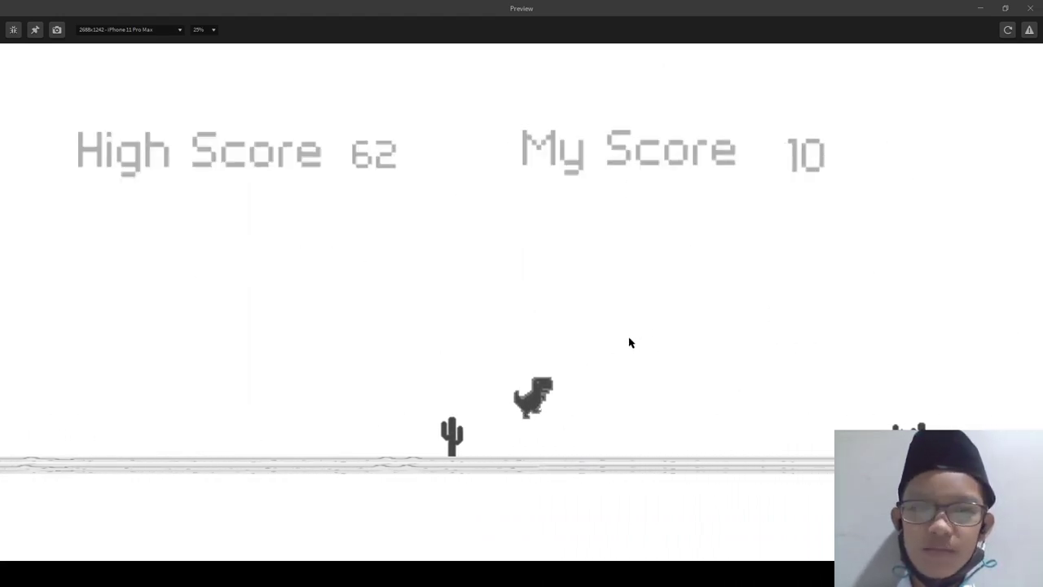
{"action": "left_click", "coordinate": [629, 335]}
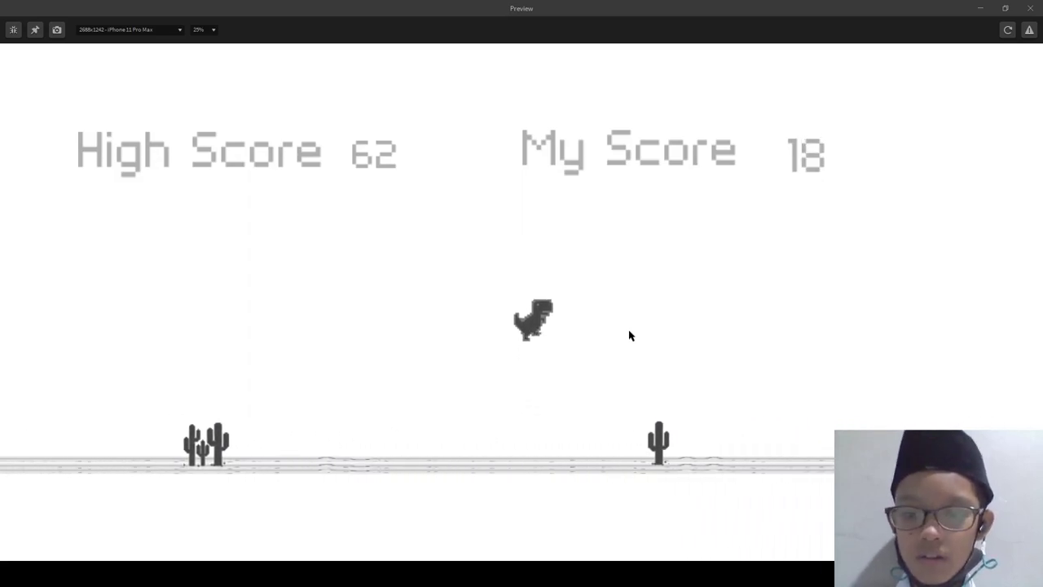
- Restart and playtest a long run, jumping the cacti while avoiding the birds until game over, and reload the preview to the main menu
{"action": "left_click", "coordinate": [540, 372]}
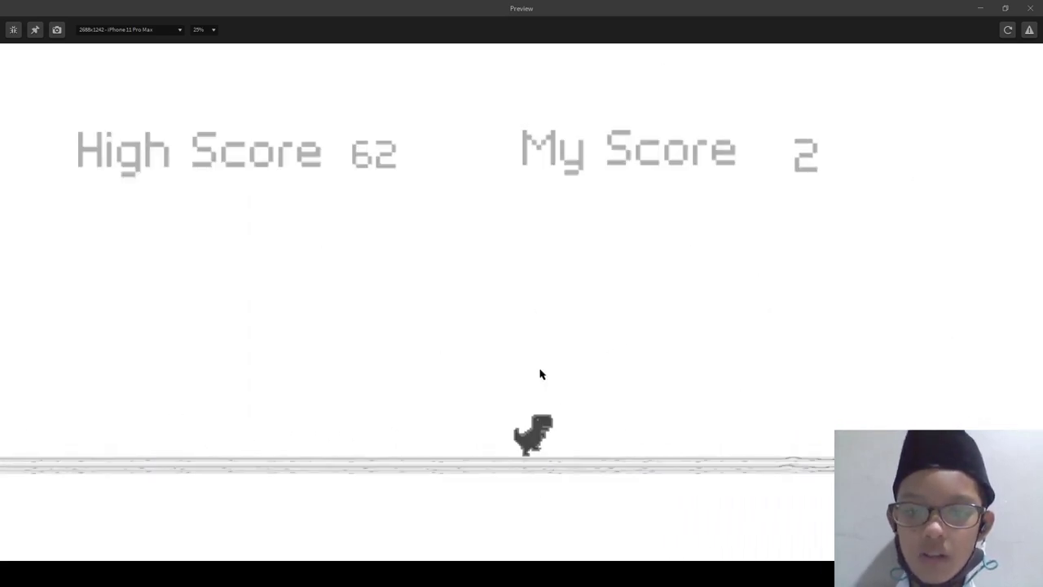
{"action": "left_click", "coordinate": [590, 351]}
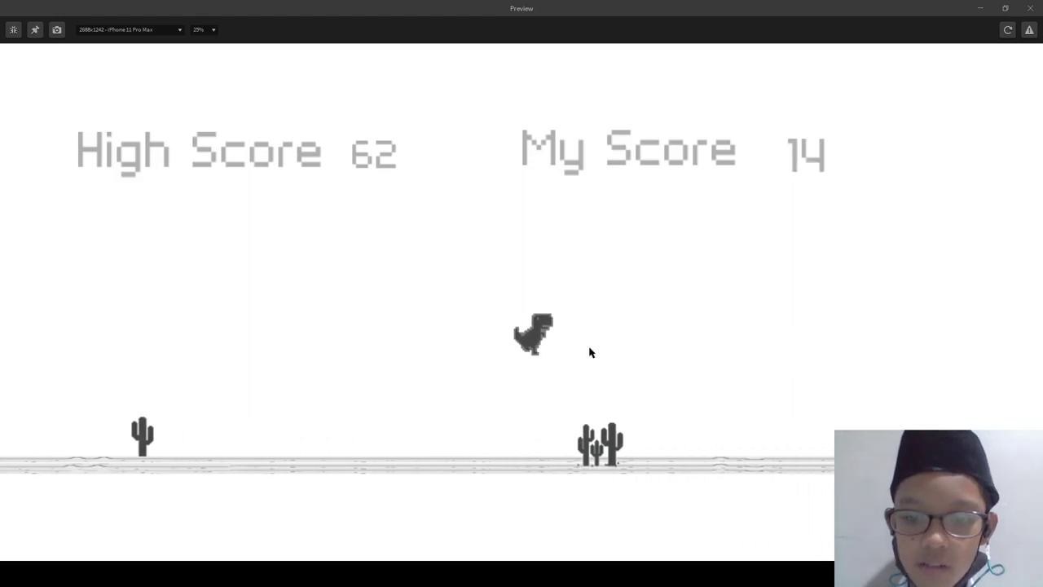
{"action": "left_click", "coordinate": [590, 351]}
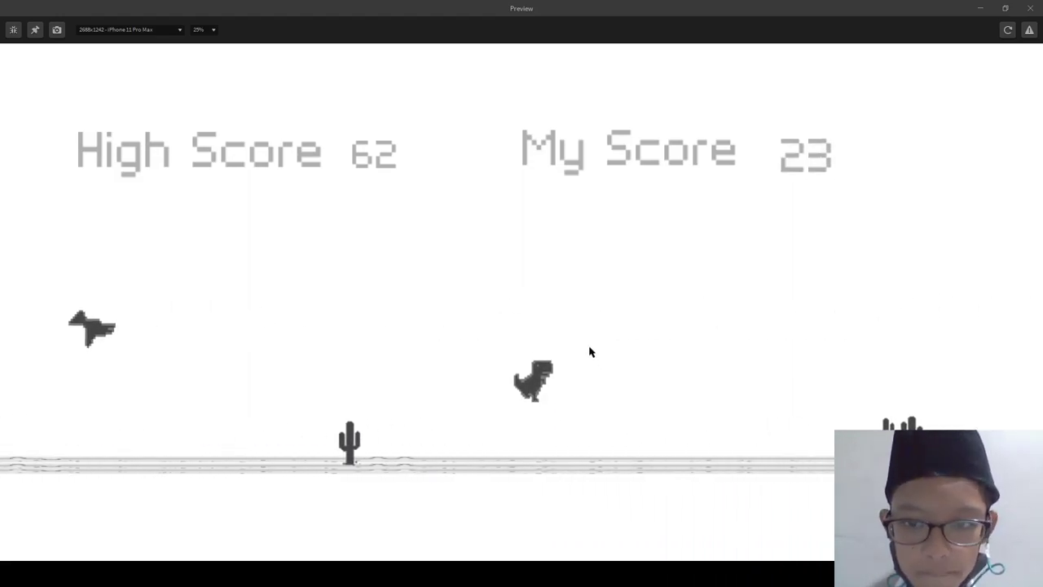
{"action": "left_click", "coordinate": [589, 351]}
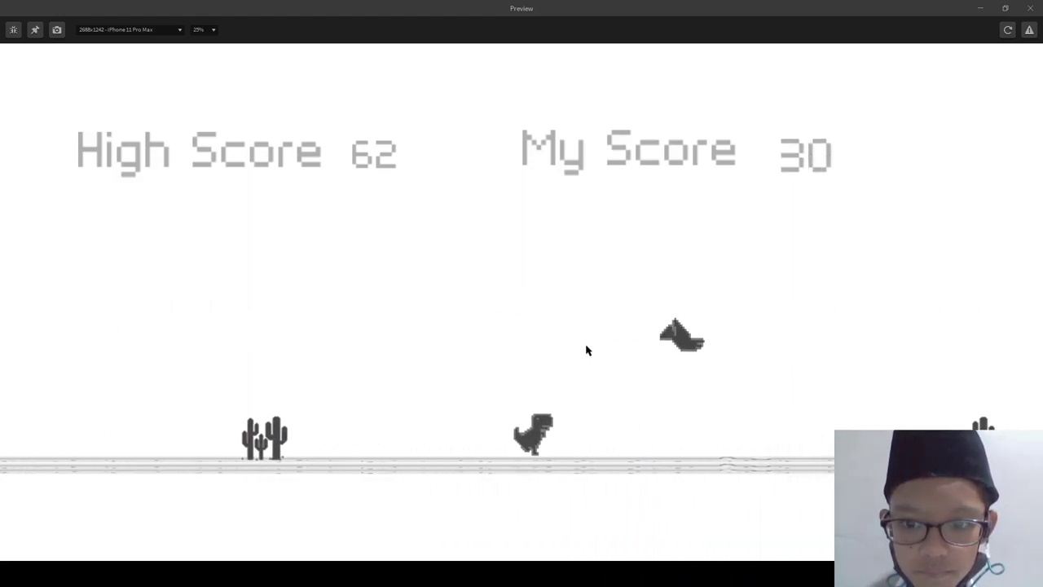
{"action": "left_click", "coordinate": [585, 350]}
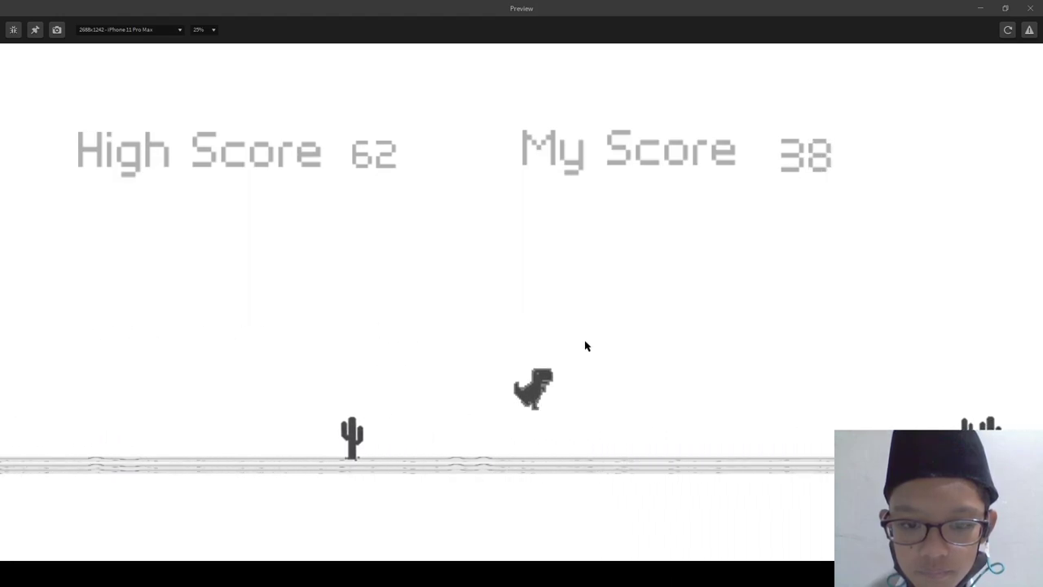
{"action": "left_click", "coordinate": [584, 343]}
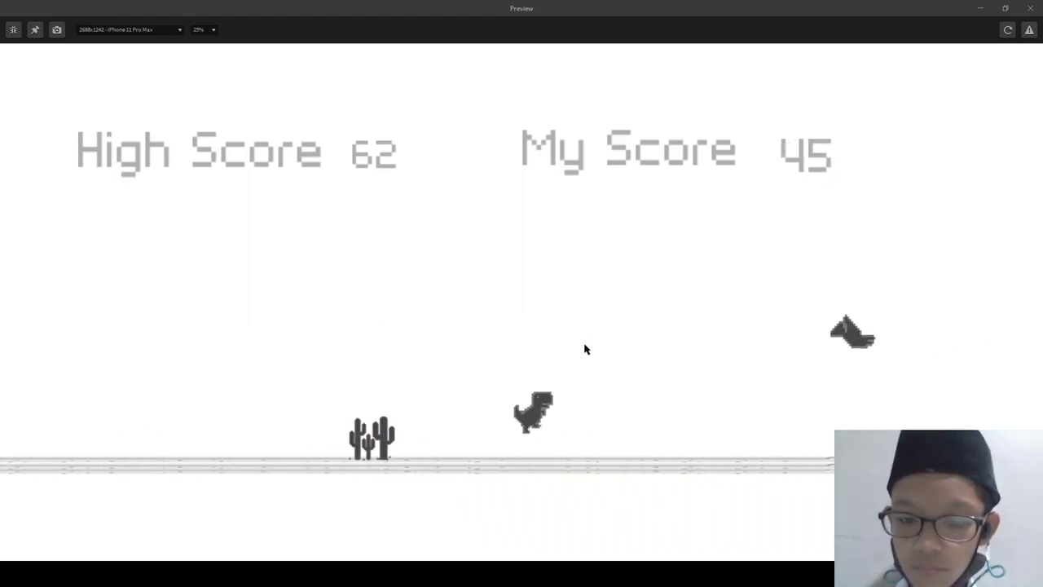
{"action": "left_click", "coordinate": [587, 366]}
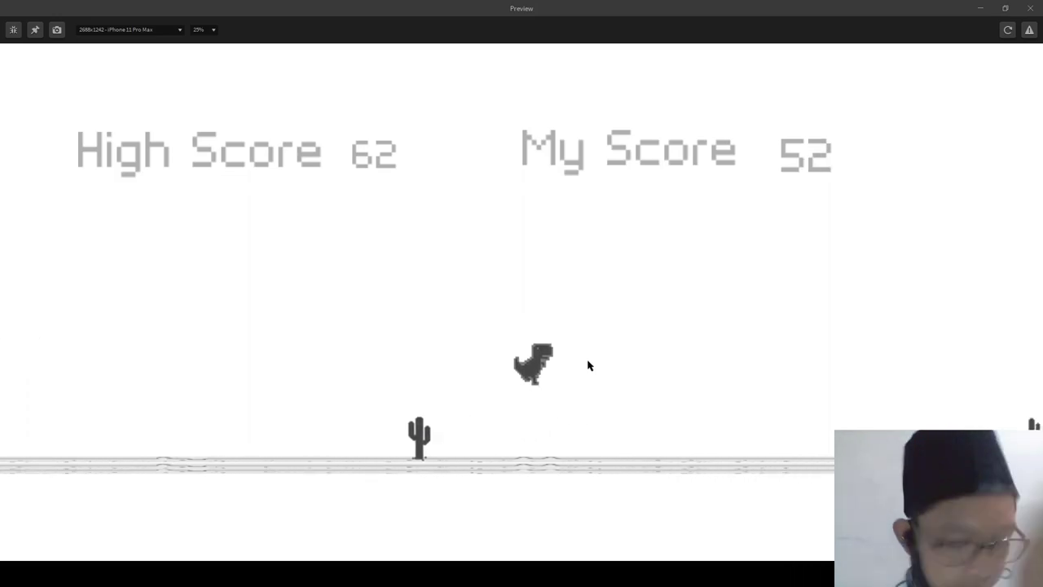
{"action": "left_click", "coordinate": [589, 364]}
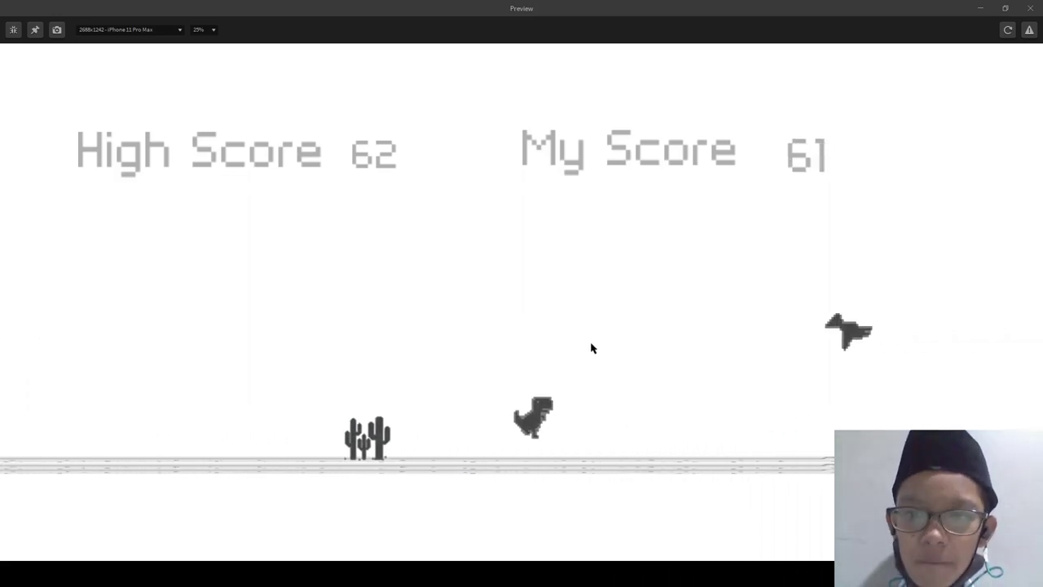
{"action": "left_click", "coordinate": [592, 345]}
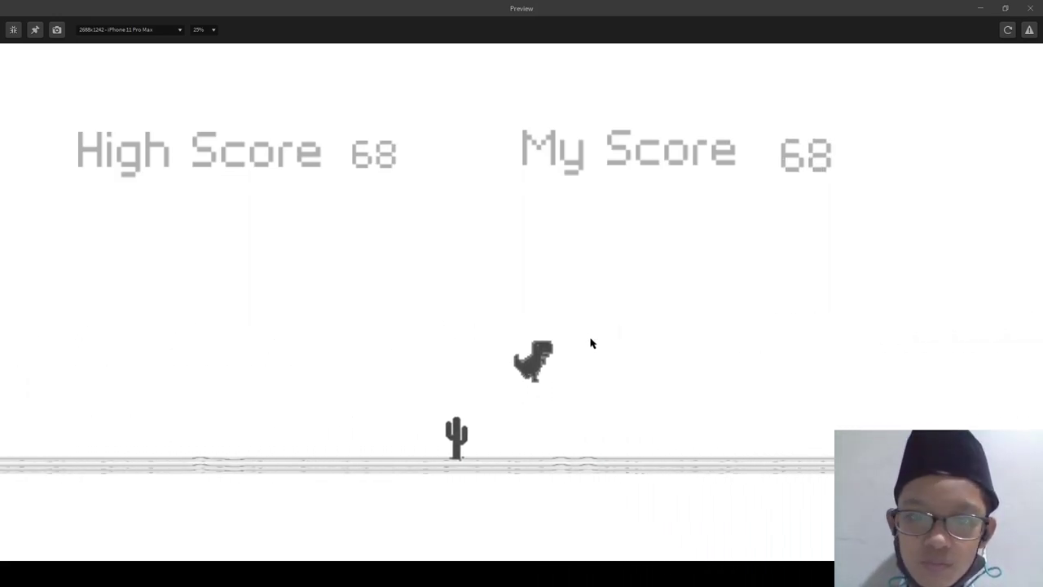
{"action": "left_click", "coordinate": [590, 337]}
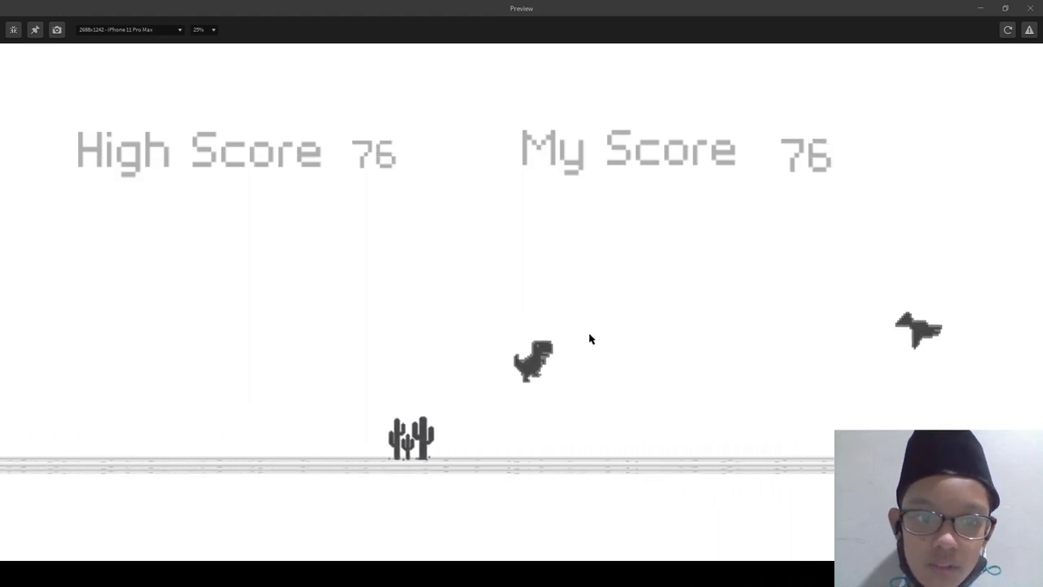
{"action": "left_click", "coordinate": [590, 335]}
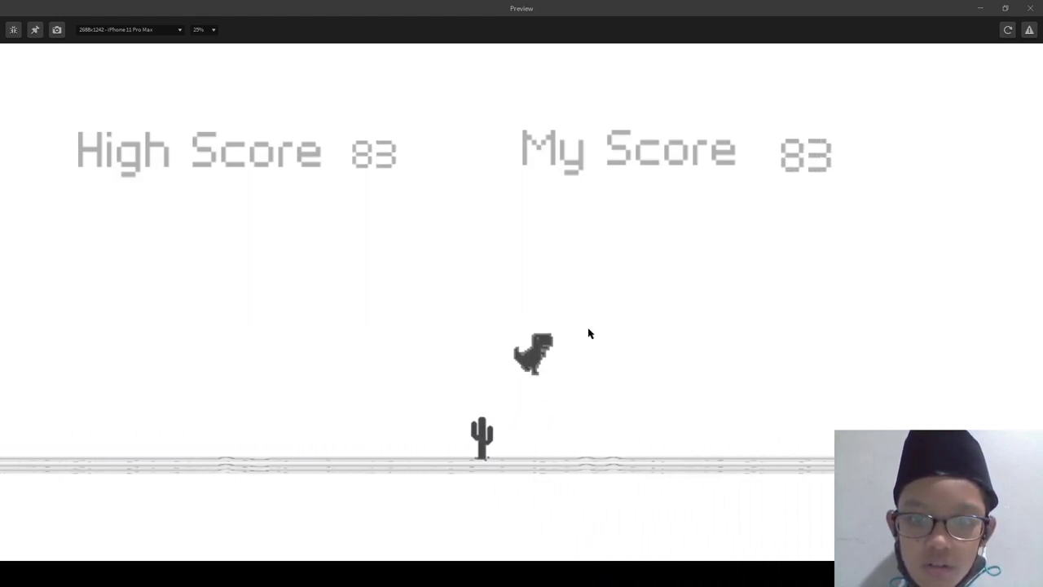
{"action": "left_click", "coordinate": [589, 331]}
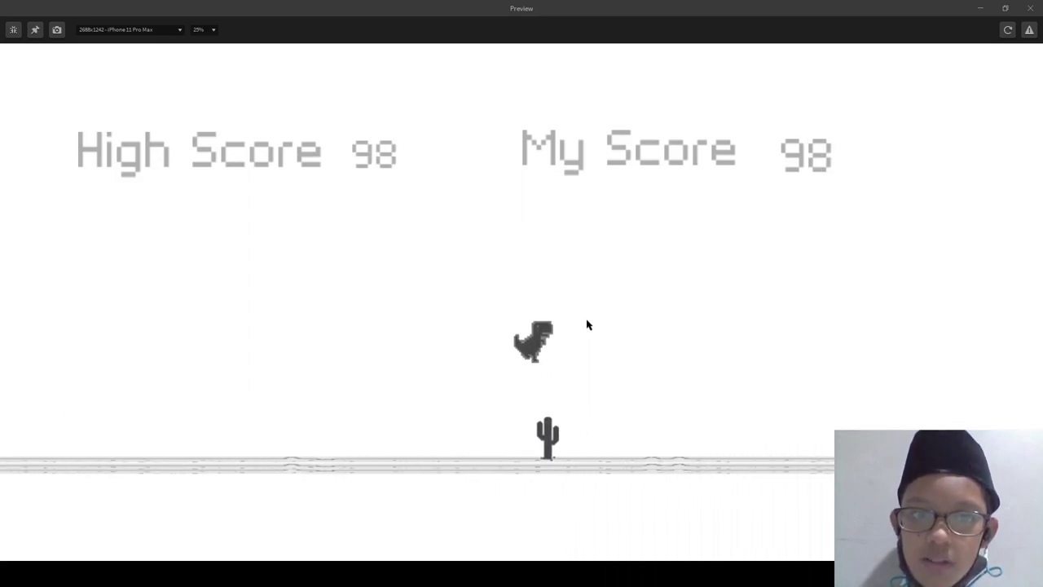
{"action": "left_click", "coordinate": [584, 326]}
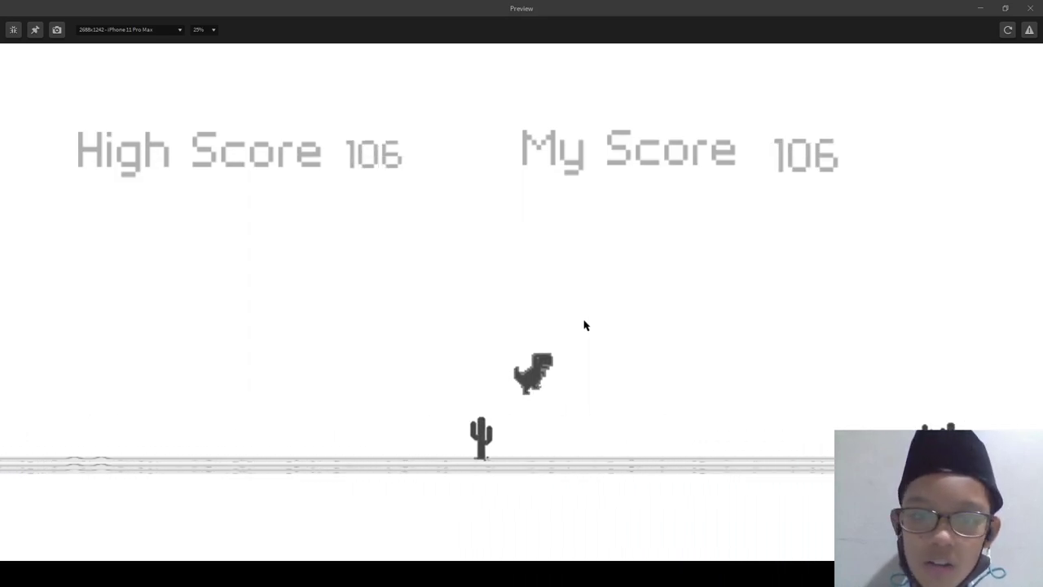
{"action": "left_click", "coordinate": [584, 325]}
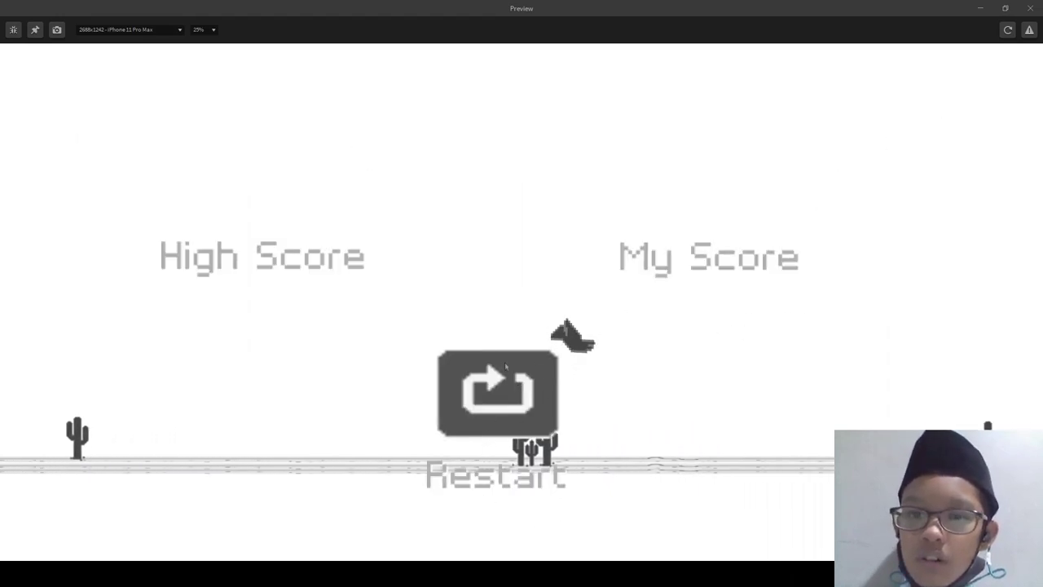
{"action": "left_click", "coordinate": [1008, 30]}
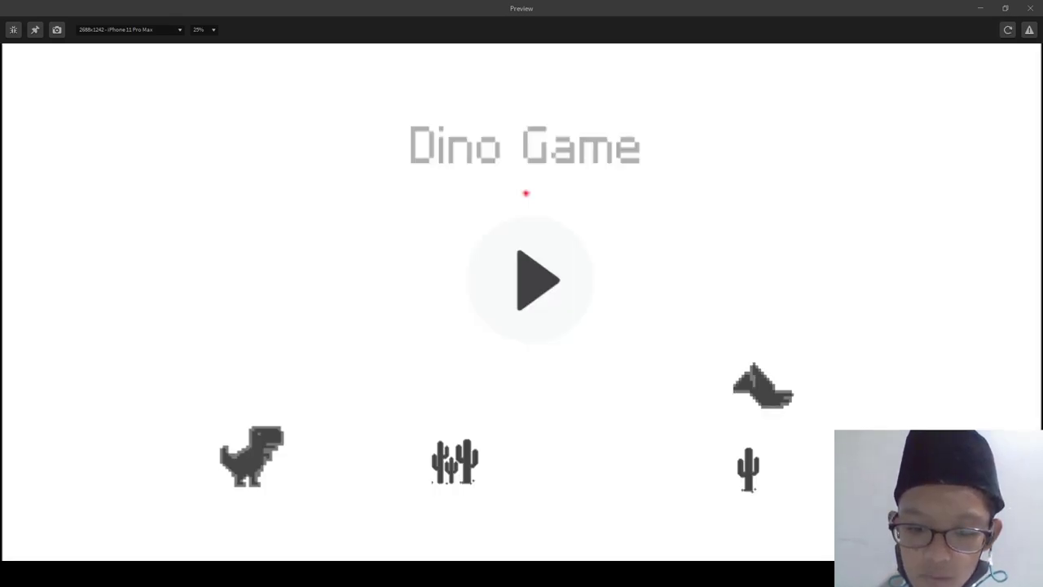